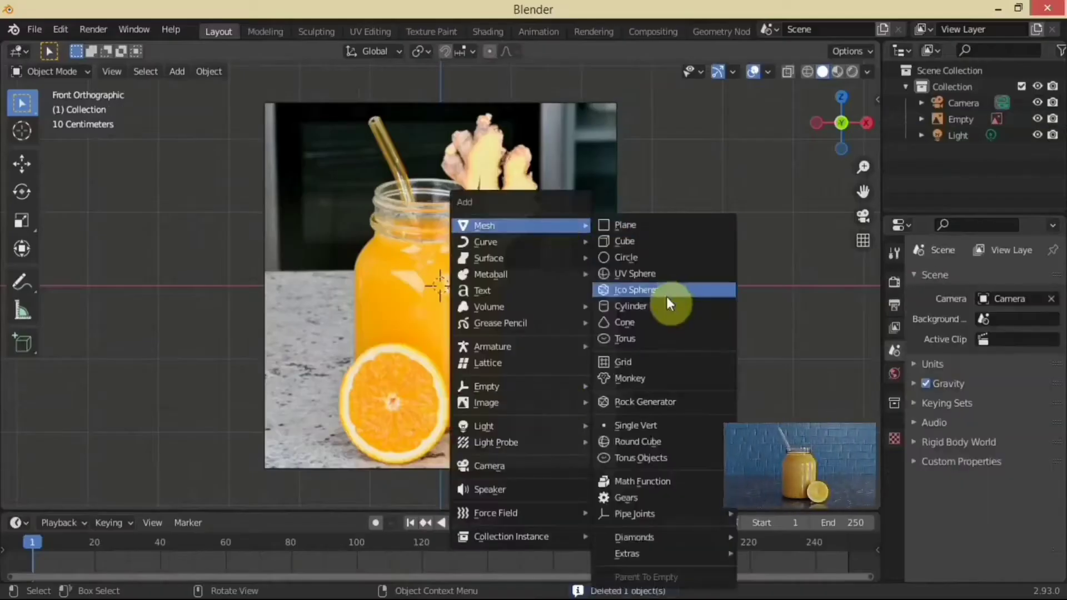
Add a cylinder mesh beside the juice-jar reference image
{"action": "left_click", "coordinate": [666, 296]}
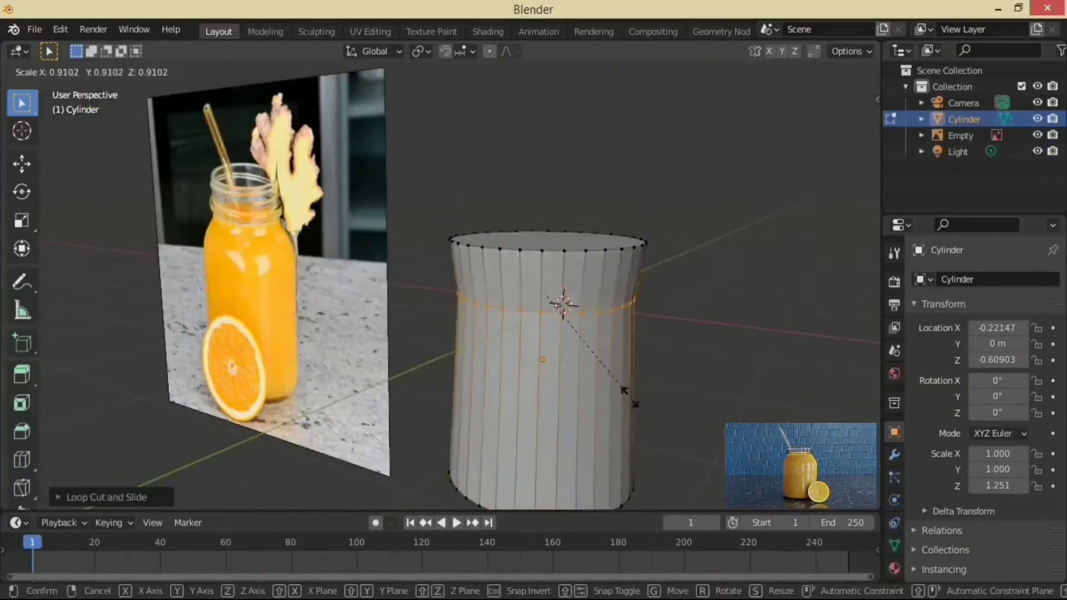
Shrink the cylinder's top face inward to form the jar's tapered shoulder
{"action": "key", "text": "alt+z"}
{"action": "middle_click_drag", "start_coordinate": [562, 246], "coordinate": [531, 215]}
{"action": "left_click", "coordinate": [531, 214]}
{"action": "key", "text": "alt+z"}
{"action": "key", "text": "s"}
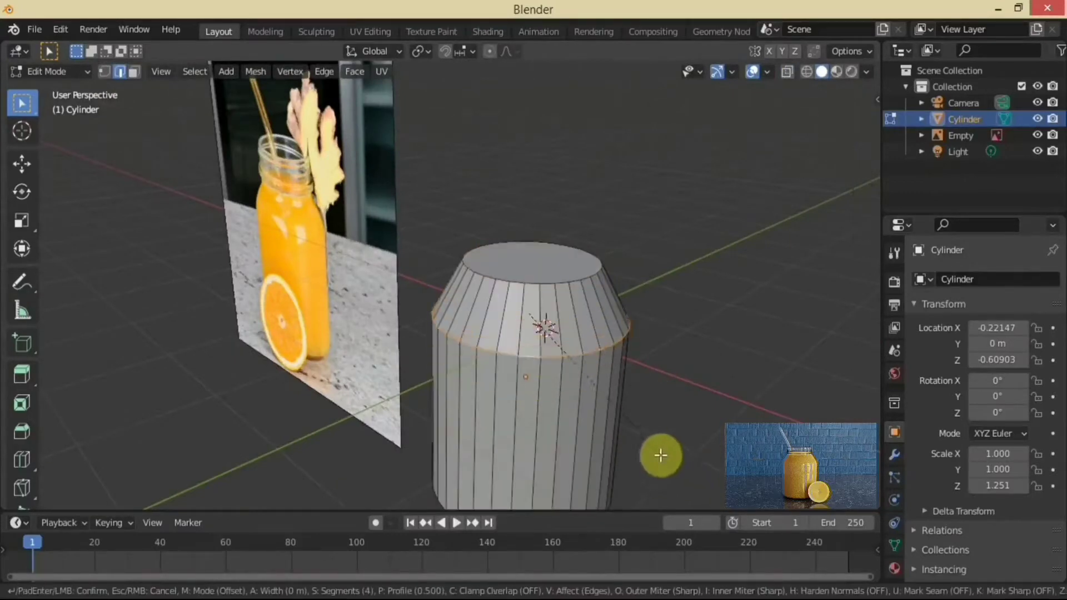
{"action": "left_click", "coordinate": [534, 272]}
{"action": "key", "text": "alt+z"}
{"action": "left_click", "coordinate": [536, 350]}
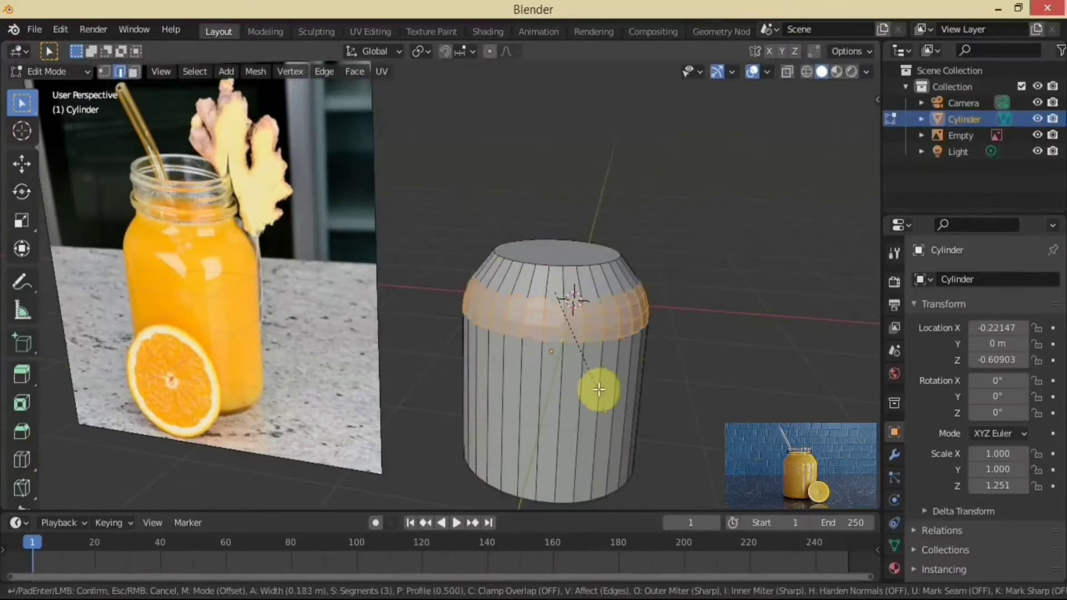
Extrude the top face upward into the jar's narrow neck
{"action": "key", "text": "3"}
{"action": "mouse_move", "coordinate": [573, 257]}
{"action": "middle_mouse_down"}
{"action": "mouse_move", "coordinate": [542, 198]}
{"action": "mouse_move", "coordinate": [595, 358]}
{"action": "middle_mouse_up"}
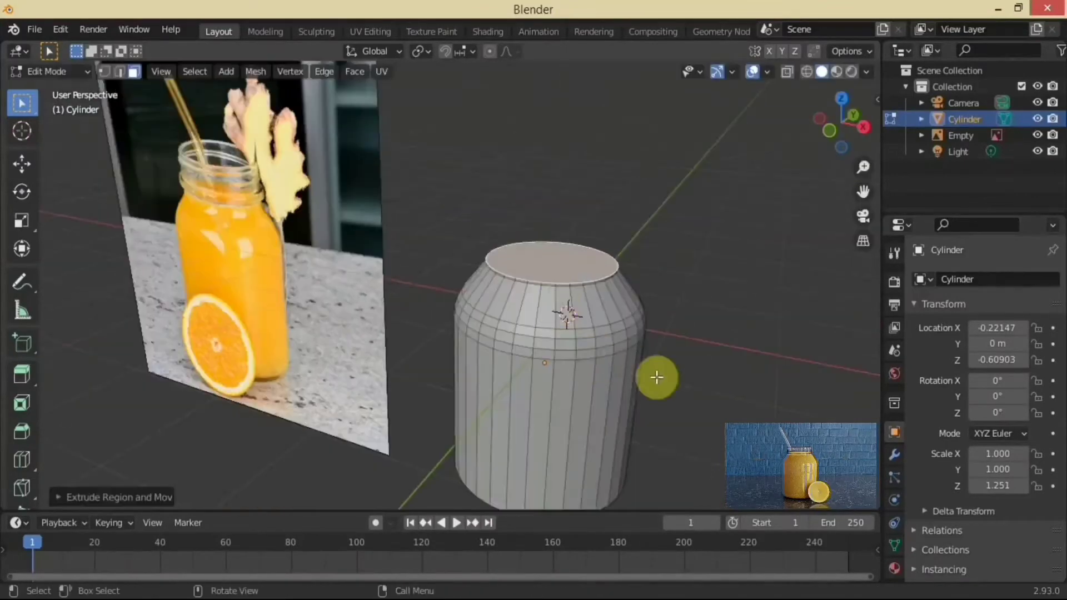
{"action": "left_click", "coordinate": [656, 331]}
{"action": "mouse_move", "coordinate": [659, 376]}
{"action": "middle_mouse_down"}
{"action": "mouse_move", "coordinate": [562, 295]}
{"action": "mouse_move", "coordinate": [465, 162]}
{"action": "mouse_move", "coordinate": [135, 400]}
{"action": "mouse_move", "coordinate": [512, 460]}
{"action": "mouse_move", "coordinate": [564, 299]}
{"action": "mouse_move", "coordinate": [558, 343]}
{"action": "mouse_move", "coordinate": [505, 317]}
{"action": "mouse_move", "coordinate": [458, 262]}
{"action": "mouse_move", "coordinate": [484, 406]}
{"action": "middle_mouse_up"}
Add an edge loop on the neck and bevel it into a ledge at the neck's base
{"action": "key", "text": "2"}
{"action": "scroll", "coordinate": [477, 409], "scroll_direction": "up", "scroll_amount": 5}
{"action": "key", "text": "ctrl+r"}
{"action": "left_click", "coordinate": [505, 319]}
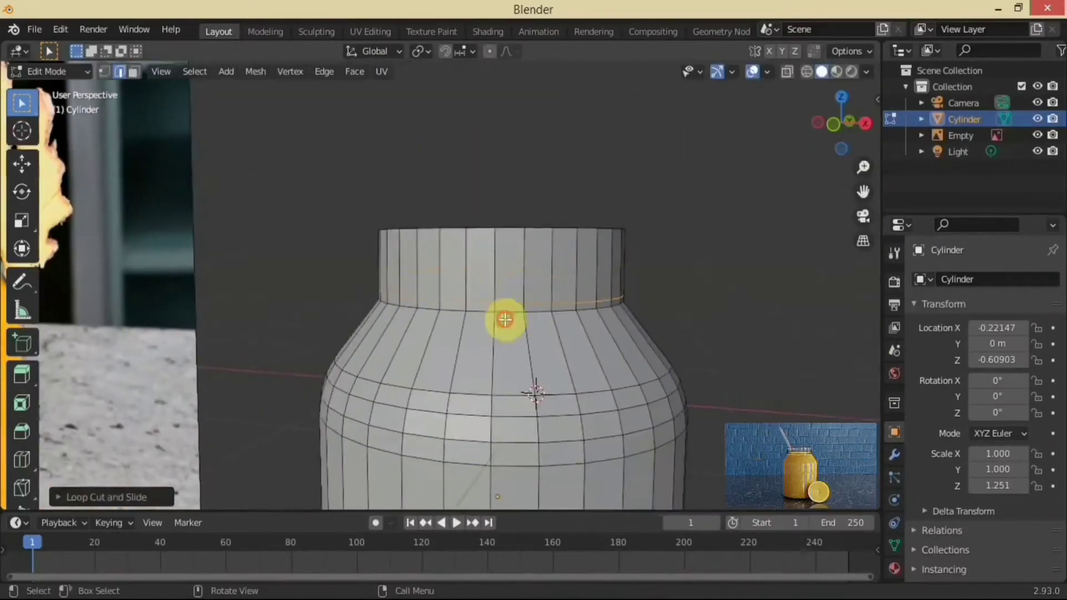
{"action": "mouse_move", "coordinate": [495, 299]}
{"action": "middle_mouse_down"}
{"action": "mouse_move", "coordinate": [283, 329]}
{"action": "mouse_move", "coordinate": [231, 316]}
{"action": "mouse_move", "coordinate": [615, 322]}
{"action": "middle_mouse_up"}
{"action": "left_click", "coordinate": [602, 317], "text": "ctrl"}
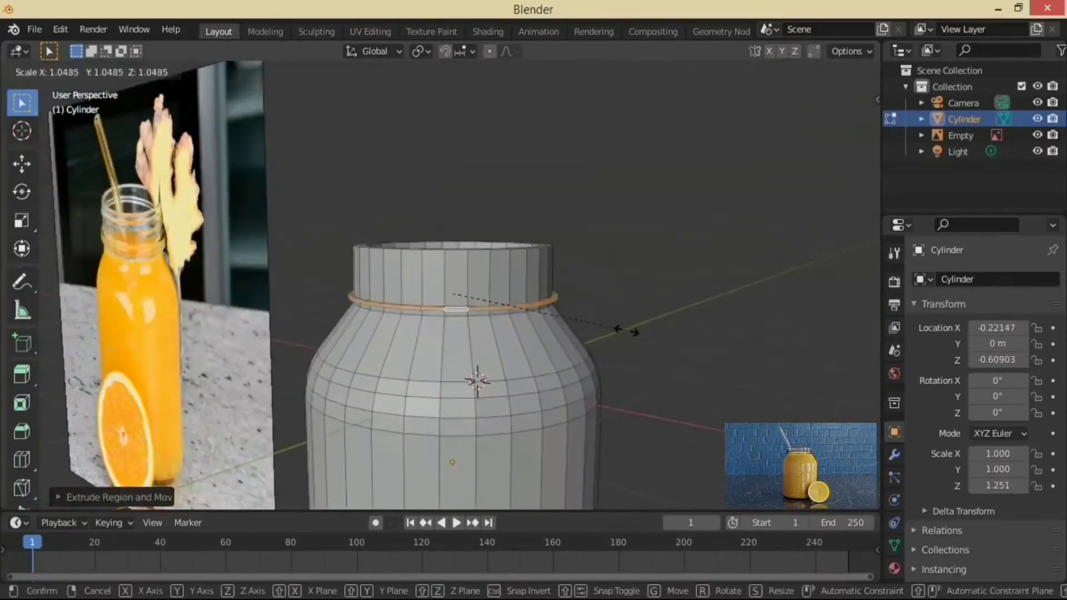
{"action": "left_click", "coordinate": [627, 336]}
{"action": "scroll", "coordinate": [511, 412], "scroll_direction": "up", "scroll_amount": 5}
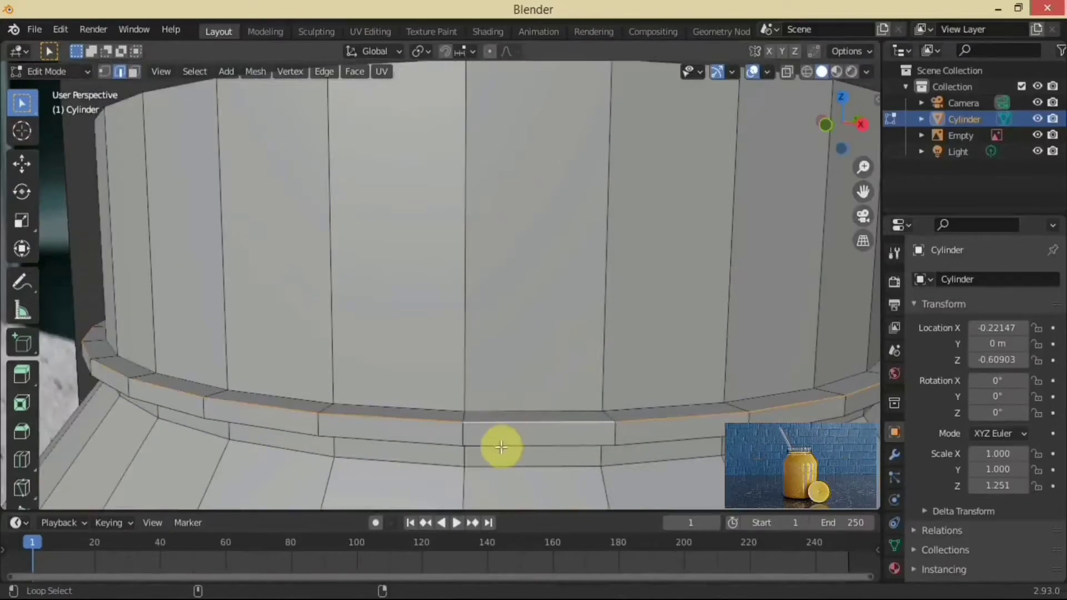
{"action": "left_click", "coordinate": [504, 436]}
{"action": "scroll", "coordinate": [475, 347], "scroll_direction": "up", "scroll_amount": 5}
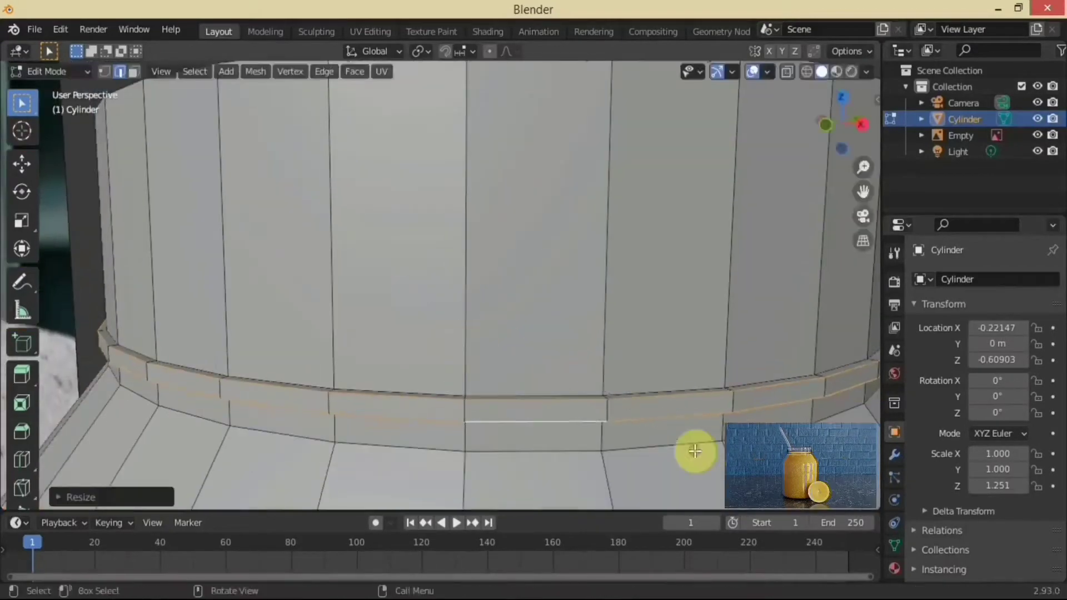
{"action": "scroll", "coordinate": [599, 378], "scroll_direction": "down", "scroll_amount": 5}
Cut another loop in the neck and scale the ring outward into a raised ridge
{"action": "key", "text": "ctrl+r"}
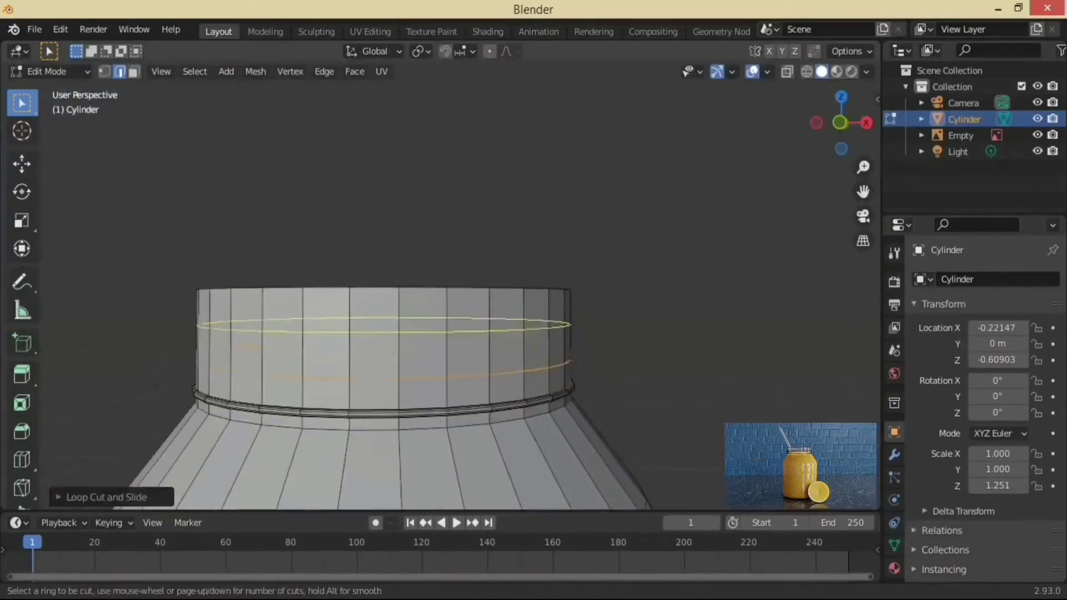
{"action": "left_click", "coordinate": [416, 372], "text": "ctrl"}
{"action": "mouse_move", "coordinate": [207, 364]}
{"action": "middle_mouse_down"}
{"action": "mouse_move", "coordinate": [556, 371]}
{"action": "mouse_move", "coordinate": [474, 453]}
{"action": "mouse_move", "coordinate": [529, 378]}
{"action": "middle_mouse_up"}
{"action": "key", "text": "s"}
{"action": "left_click", "coordinate": [555, 373]}
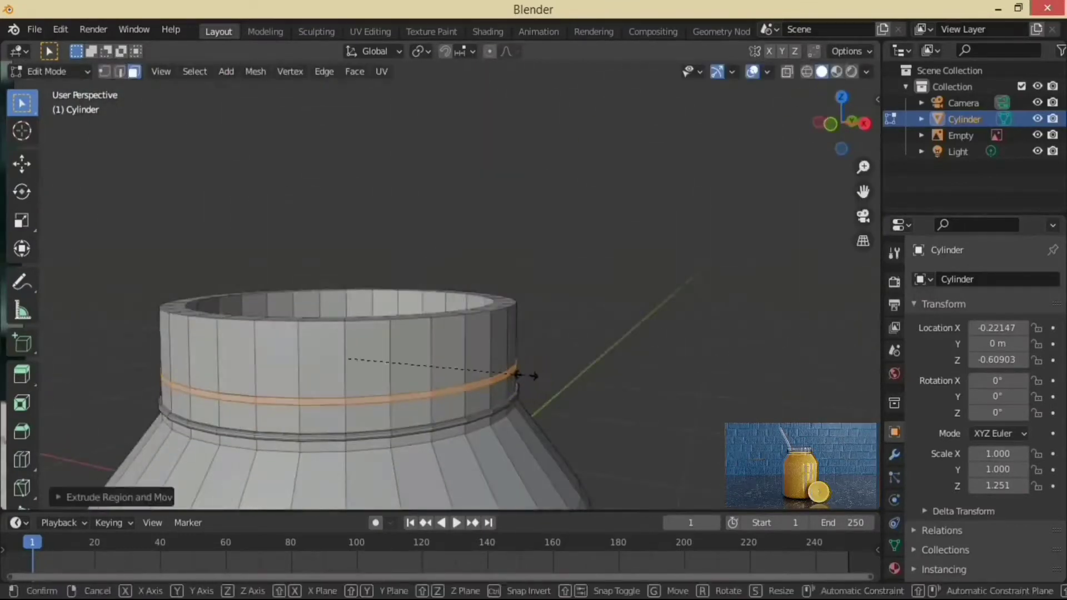
{"action": "left_click", "coordinate": [517, 374]}
{"action": "scroll", "coordinate": [705, 410], "scroll_direction": "up", "scroll_amount": 5}
{"action": "middle_click_drag", "start_coordinate": [705, 410], "coordinate": [472, 416]}
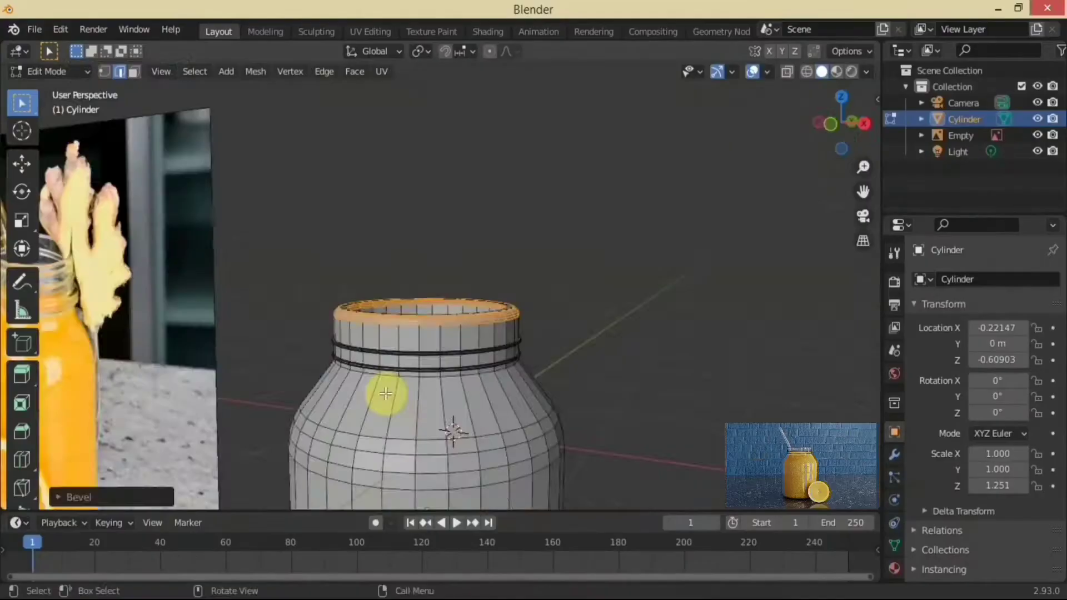
Save the project as juice.blend
{"action": "key", "text": "ctrl+s"}
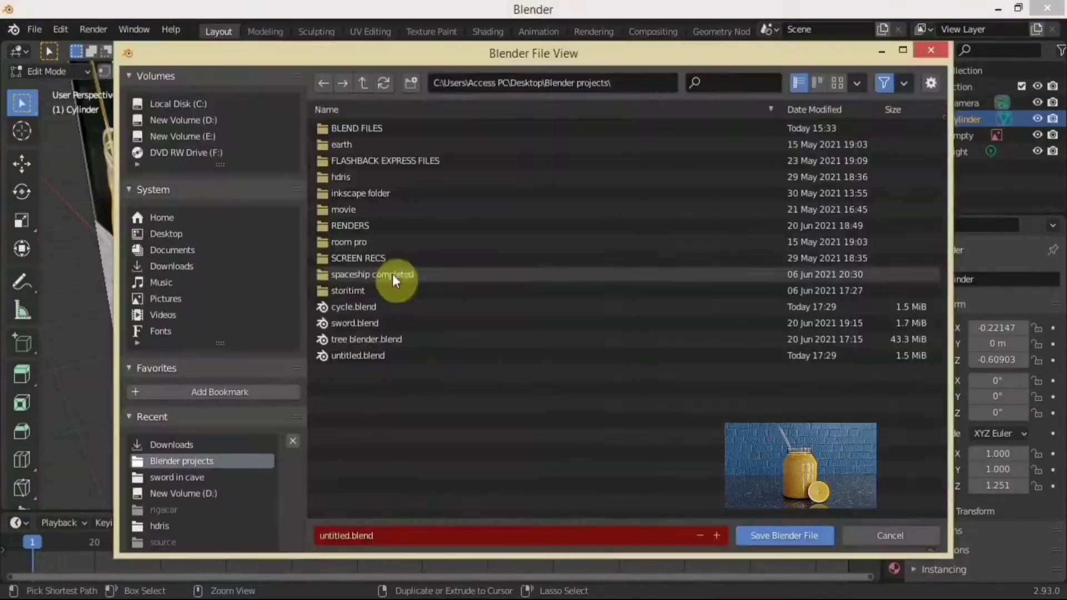
{"action": "key", "text": "Return"}
{"action": "scroll", "coordinate": [399, 401], "scroll_direction": "up", "scroll_amount": 4}
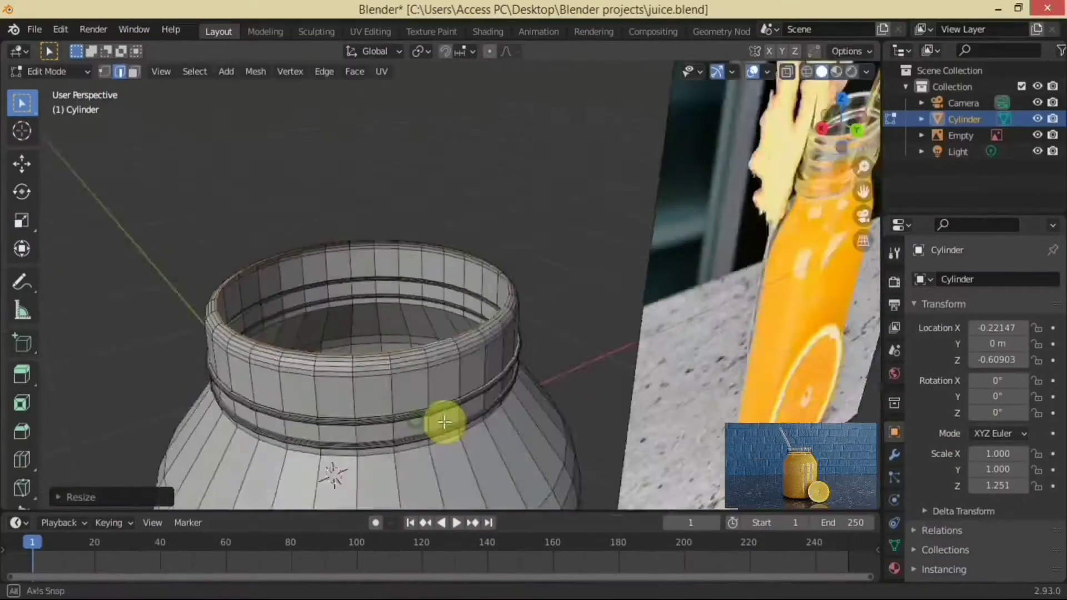
Add and apply a 0.09 m Solidify modifier to thicken the jar walls
{"action": "left_click", "coordinate": [894, 455]}
{"action": "left_click", "coordinate": [985, 279]}
{"action": "left_click", "coordinate": [764, 479]}
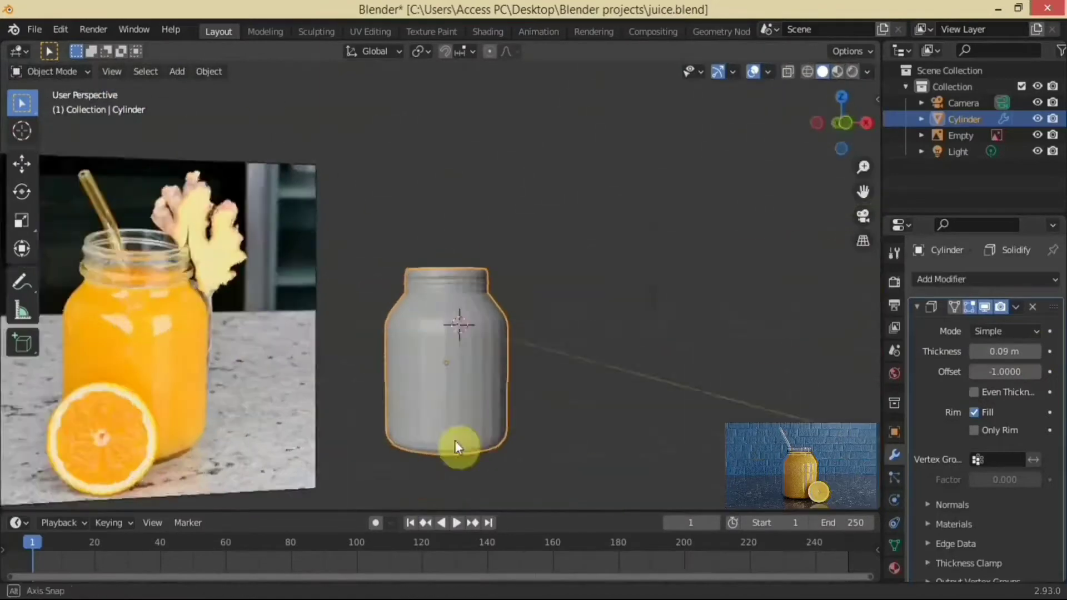
{"action": "left_click", "coordinate": [1015, 306]}
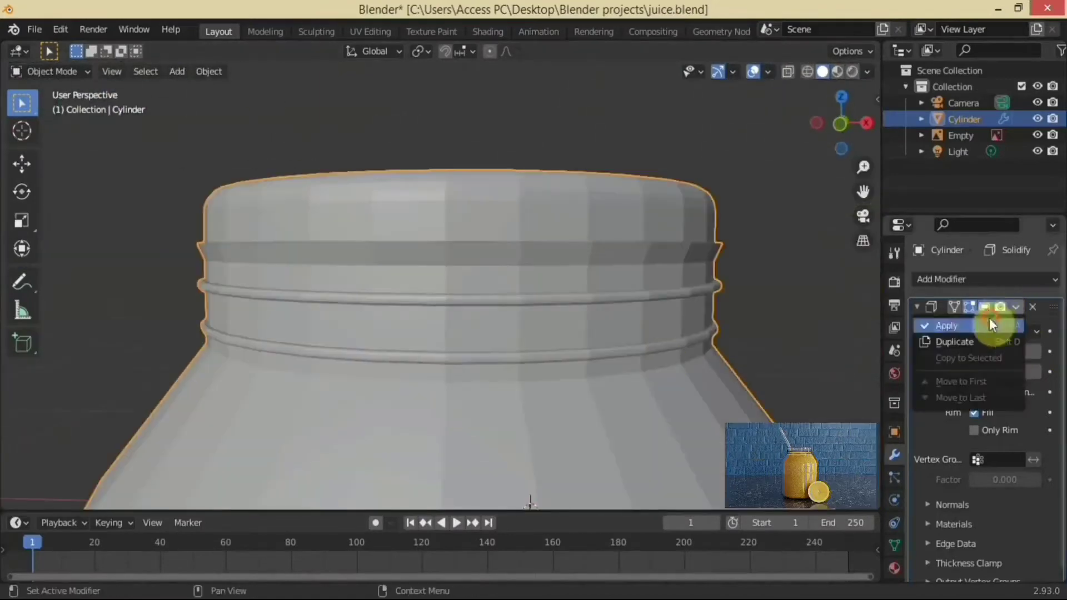
{"action": "left_click", "coordinate": [970, 329]}
{"action": "key", "text": "Tab"}
{"action": "middle_click_drag", "start_coordinate": [646, 464], "coordinate": [614, 412]}
{"action": "left_click", "coordinate": [468, 371]}
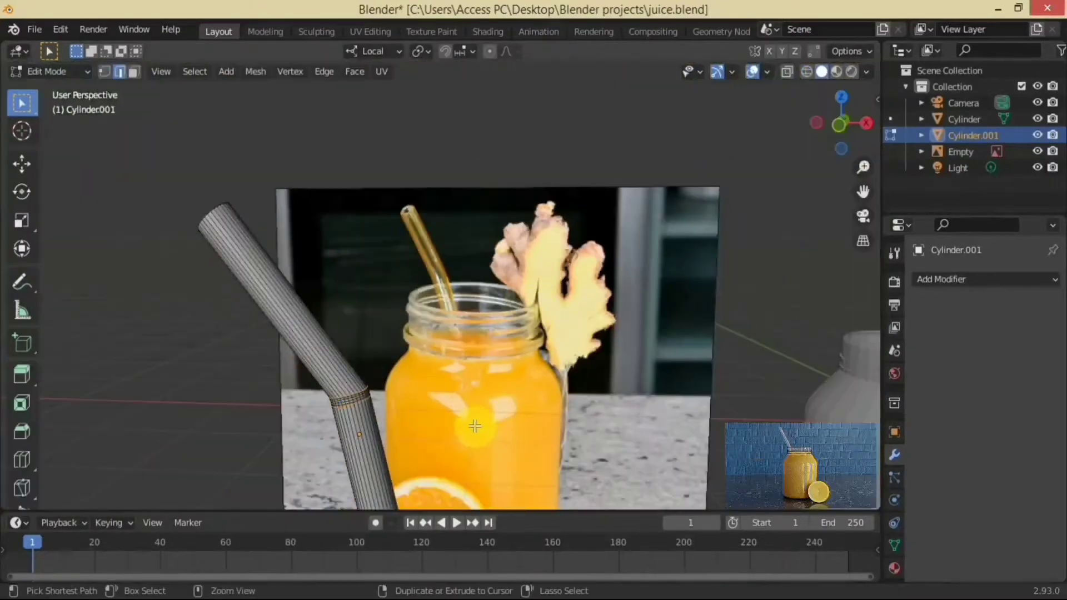
Bevel a band on the straw and move its vertices in front view
{"action": "middle_click_drag", "start_coordinate": [471, 422], "coordinate": [133, 403]}
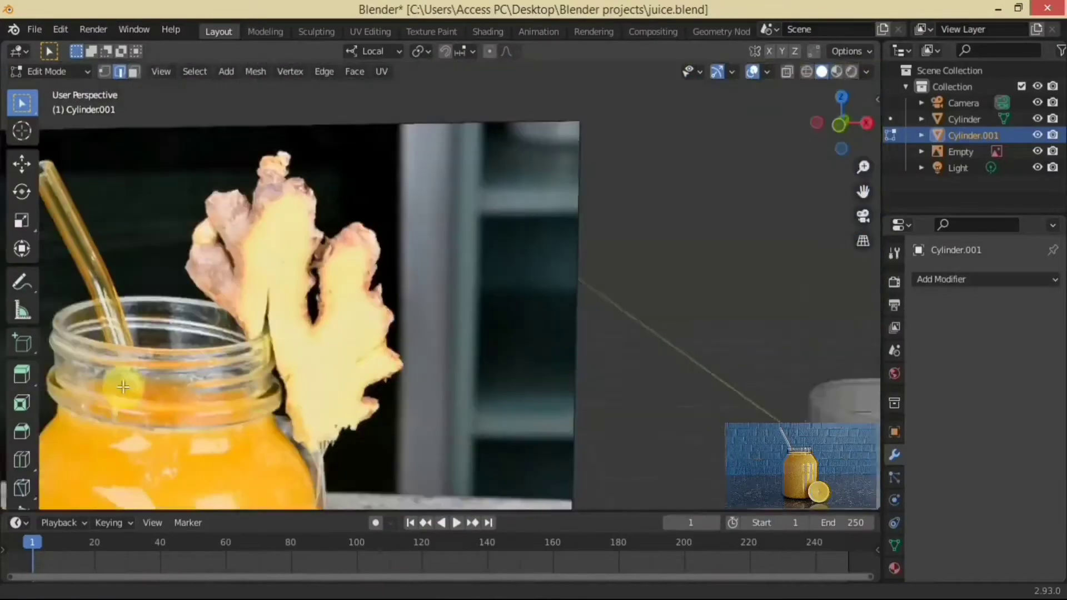
{"action": "key", "text": "KP_Decimal"}
{"action": "key", "text": "ctrl+b"}
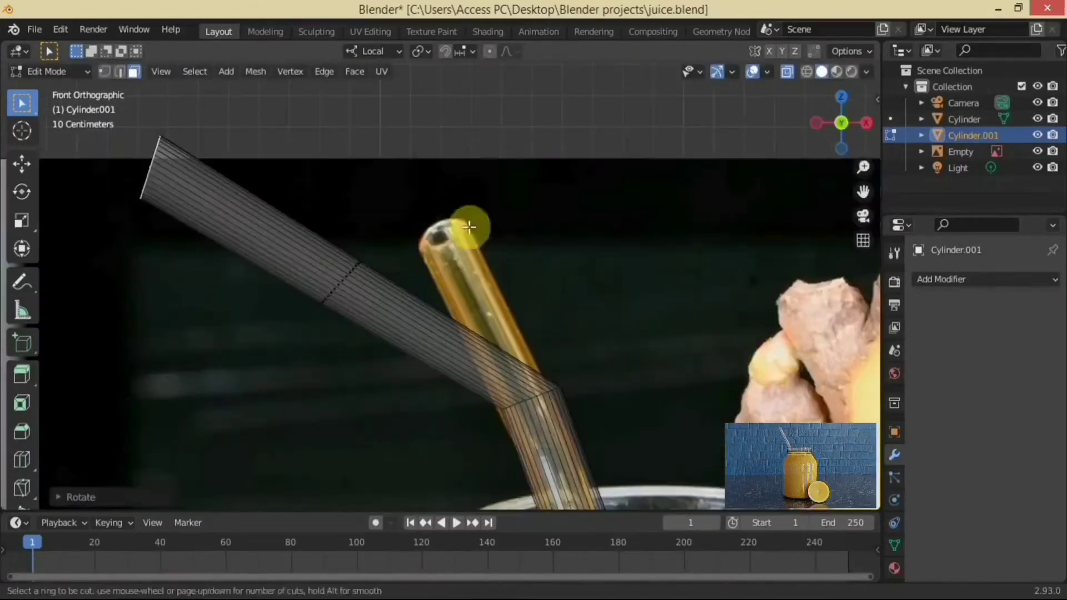
{"action": "middle_click_drag", "start_coordinate": [301, 209], "coordinate": [214, 183]}
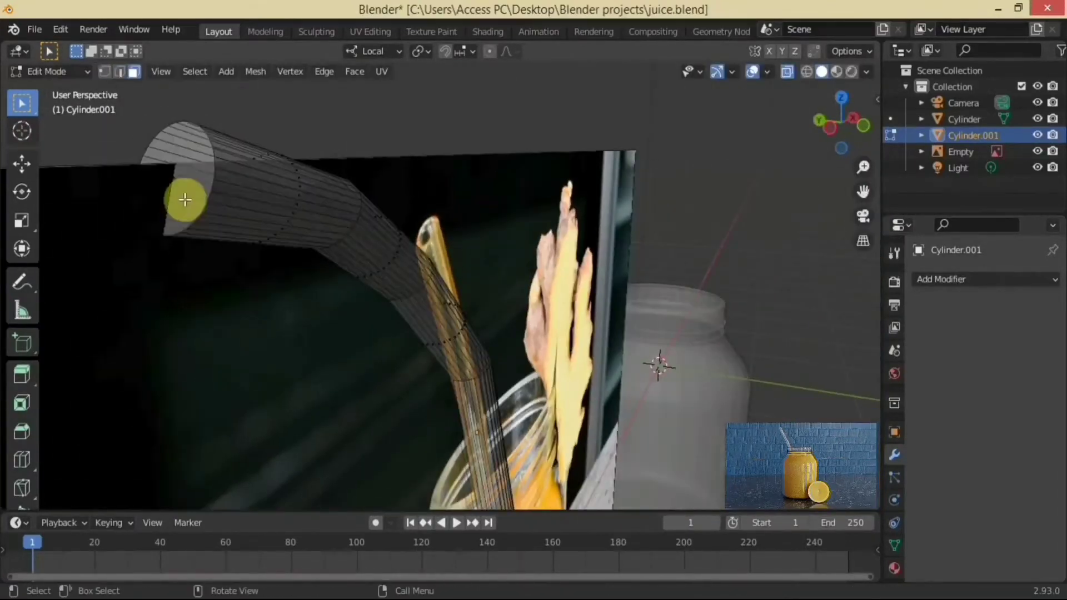
{"action": "key", "text": "KP_1"}
{"action": "key", "text": "g"}
{"action": "scroll", "coordinate": [517, 411], "scroll_direction": "up", "scroll_amount": 3}
{"action": "scroll", "coordinate": [374, 329], "scroll_direction": "up", "scroll_amount": 2}
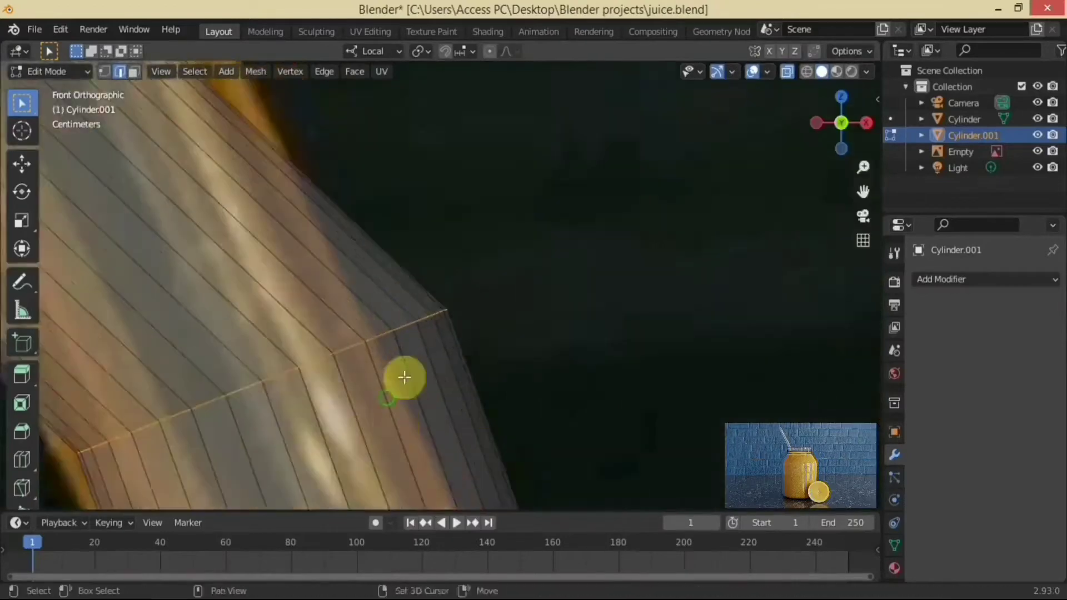
{"action": "scroll", "coordinate": [405, 374], "scroll_direction": "up", "scroll_amount": 2}
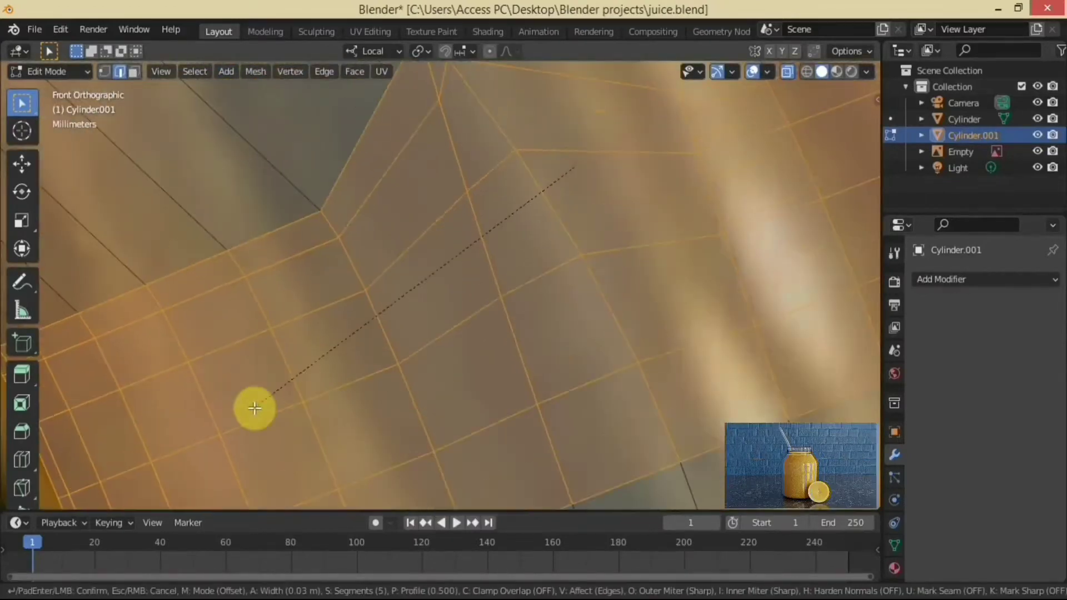
{"action": "left_click", "coordinate": [432, 327]}
{"action": "scroll", "coordinate": [432, 326], "scroll_direction": "up", "scroll_amount": 2}
{"action": "key", "text": "ctrl+z"}
{"action": "middle_click_drag", "start_coordinate": [432, 326], "coordinate": [513, 136], "text": "shift"}
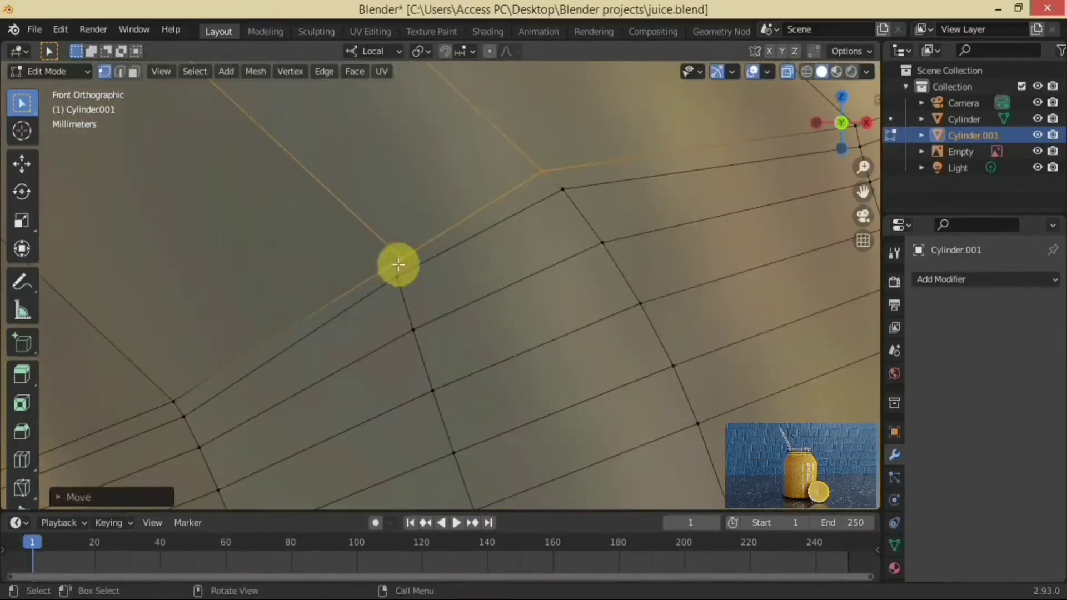
{"action": "left_click", "coordinate": [591, 222]}
{"action": "scroll", "coordinate": [493, 324], "scroll_direction": "down", "scroll_amount": 1}
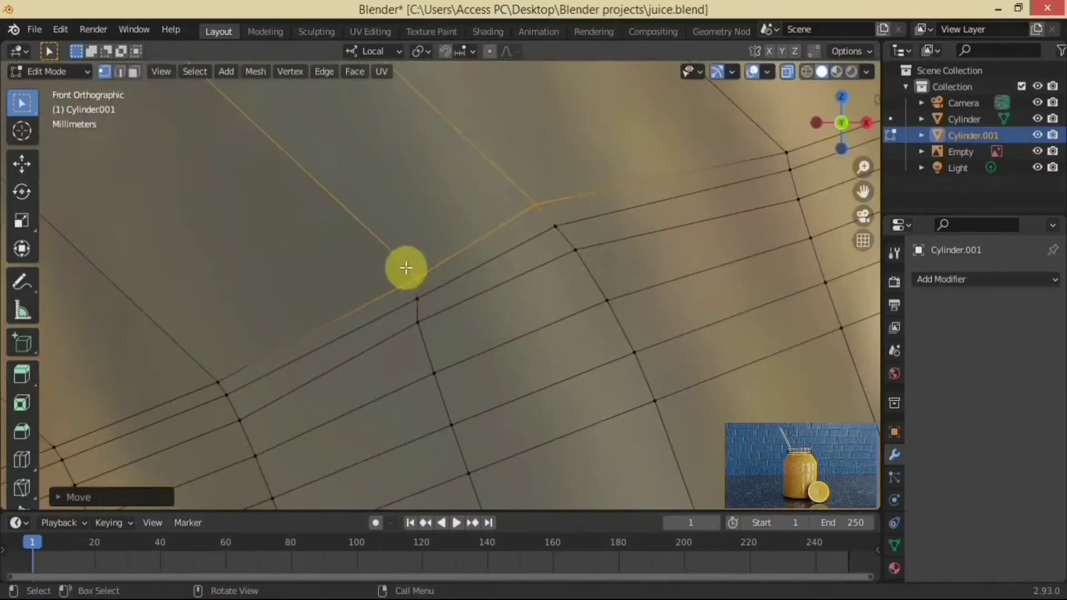
Browse the render, scene, physics and mesh data properties of the straw
{"action": "key", "text": "Tab"}
{"action": "mouse_move", "coordinate": [406, 268]}
{"action": "middle_mouse_down"}
{"action": "mouse_move", "coordinate": [251, 322]}
{"action": "mouse_move", "coordinate": [434, 292]}
{"action": "middle_mouse_up"}
{"action": "left_click", "coordinate": [894, 309]}
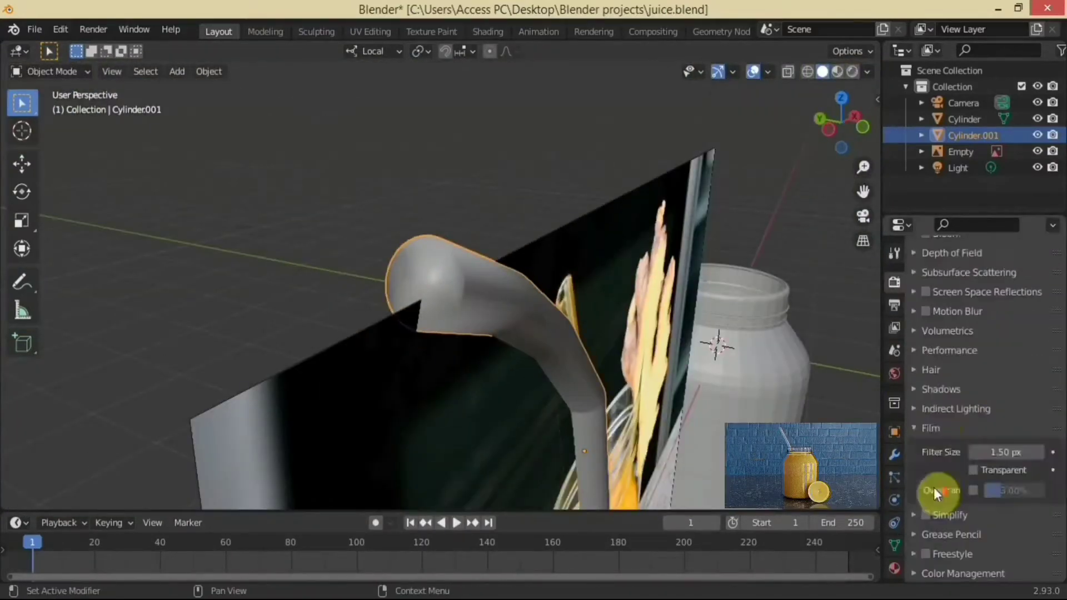
{"action": "left_click", "coordinate": [894, 352]}
{"action": "left_click", "coordinate": [895, 500]}
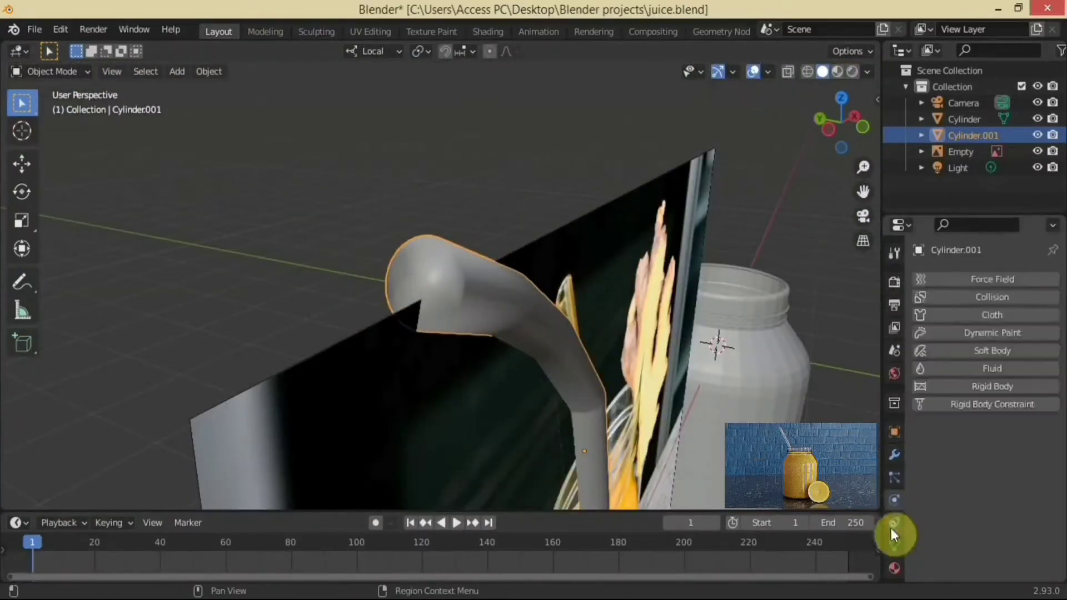
{"action": "left_click", "coordinate": [894, 546]}
{"action": "left_click", "coordinate": [864, 211]}
Bevel an edge loop on the straw and rotate its top section to bend it
{"action": "key", "text": "Tab"}
{"action": "scroll", "coordinate": [362, 245], "scroll_direction": "up", "scroll_amount": 5}
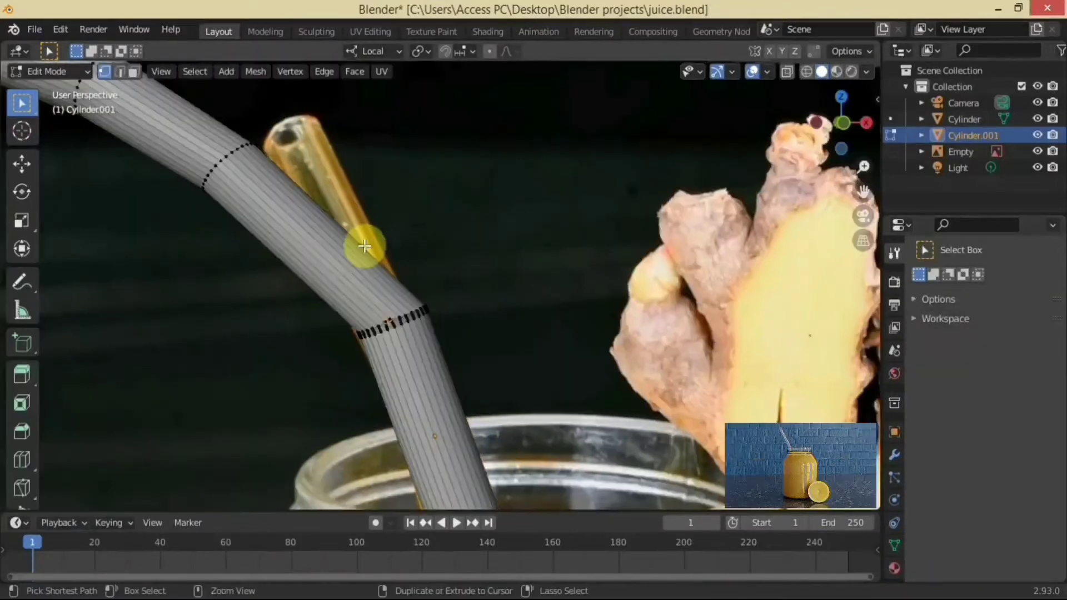
{"action": "scroll", "coordinate": [477, 362], "scroll_direction": "up", "scroll_amount": 4}
{"action": "key", "text": "ctrl+b"}
{"action": "left_click", "coordinate": [542, 304]}
{"action": "scroll", "coordinate": [352, 300], "scroll_direction": "down", "scroll_amount": 4}
{"action": "key", "text": "3"}
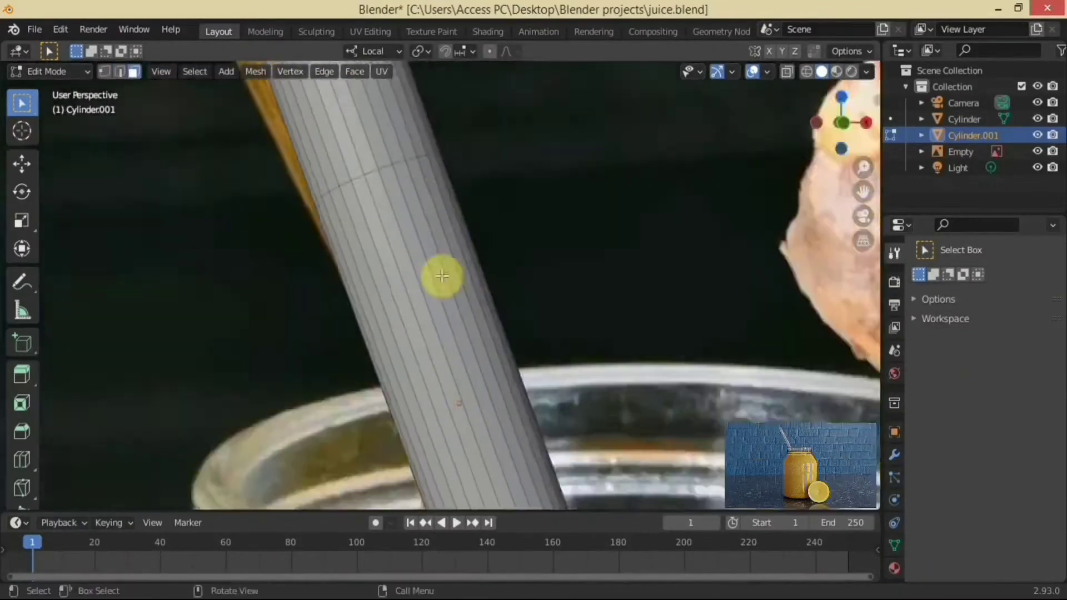
{"action": "scroll", "coordinate": [441, 274], "scroll_direction": "up", "scroll_amount": 6}
{"action": "key", "text": "KP_1"}
{"action": "middle_click_drag", "start_coordinate": [465, 322], "coordinate": [517, 322]}
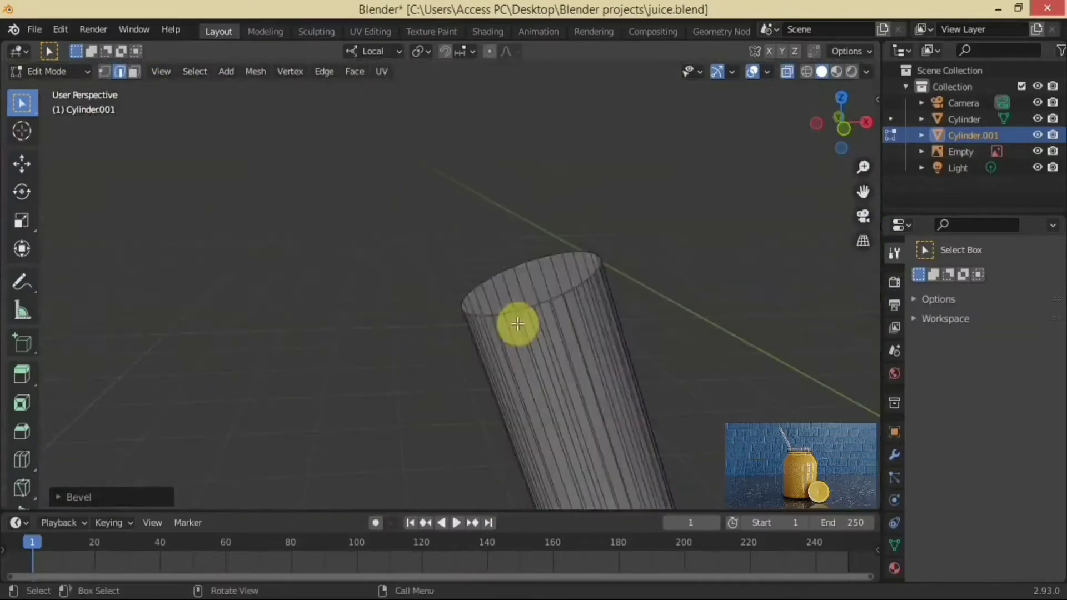
{"action": "key", "text": "KP_1"}
{"action": "key", "text": "g"}
{"action": "left_click", "coordinate": [572, 261]}
{"action": "scroll", "coordinate": [572, 262], "scroll_direction": "up", "scroll_amount": 5}
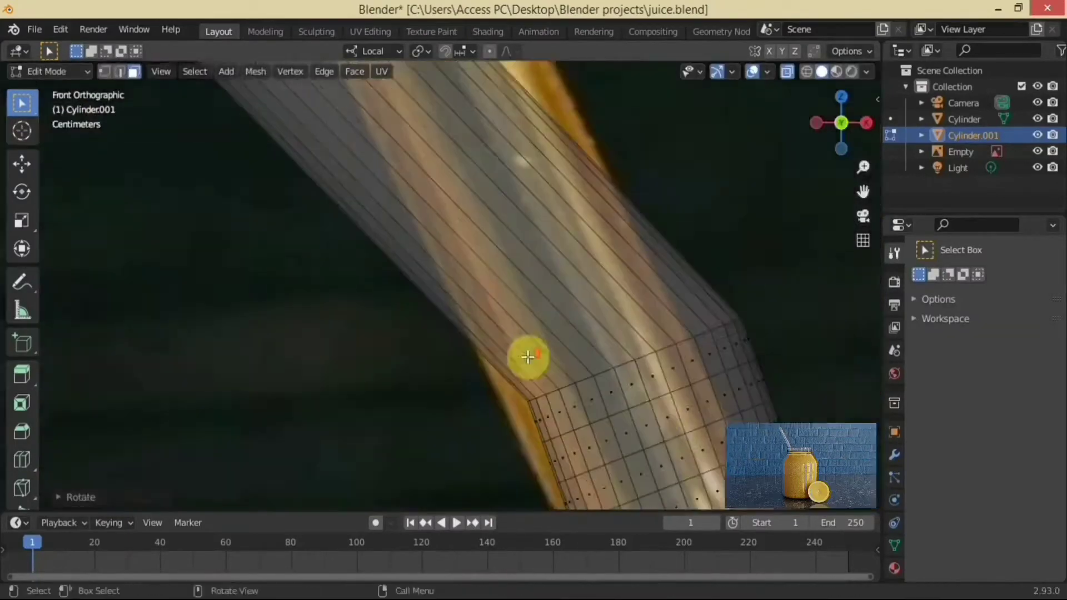
{"action": "scroll", "coordinate": [527, 356], "scroll_direction": "up", "scroll_amount": 2}
Bevel the edge loop at the straw's bend and return to Object Mode
{"action": "left_click", "coordinate": [493, 312], "text": "alt"}
{"action": "key", "text": "Tab"}
{"action": "mouse_move", "coordinate": [521, 320]}
{"action": "middle_mouse_down"}
{"action": "mouse_move", "coordinate": [766, 399]}
{"action": "mouse_move", "coordinate": [513, 293]}
{"action": "mouse_move", "coordinate": [558, 274]}
{"action": "middle_mouse_up"}
{"action": "key", "text": "Tab"}
{"action": "scroll", "coordinate": [543, 332], "scroll_direction": "up", "scroll_amount": 5}
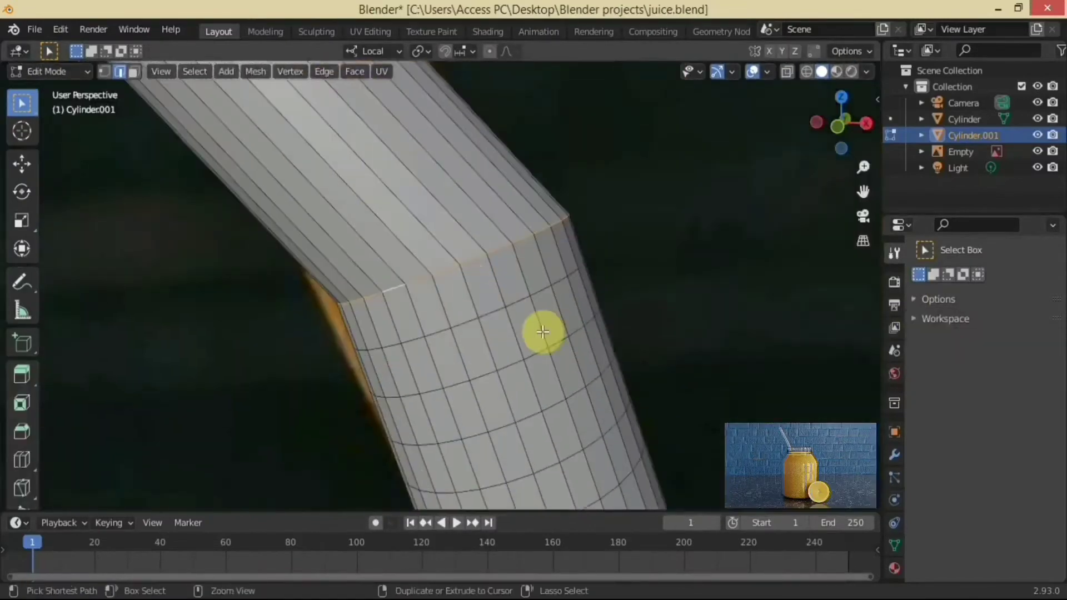
{"action": "left_click", "coordinate": [572, 357]}
{"action": "scroll", "coordinate": [508, 303], "scroll_direction": "up", "scroll_amount": 5}
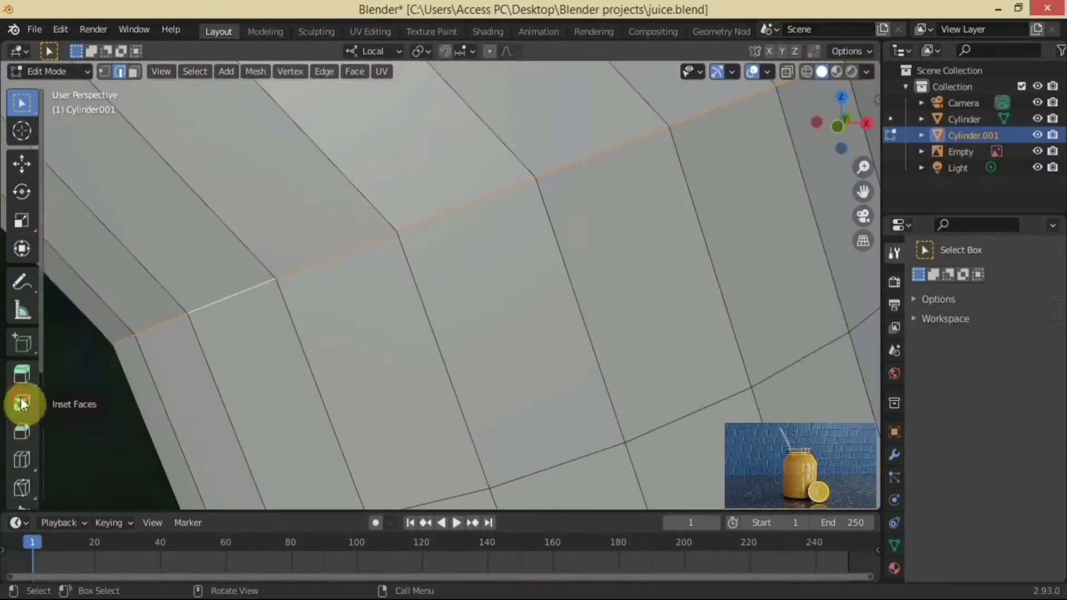
{"action": "scroll", "coordinate": [423, 333], "scroll_direction": "down", "scroll_amount": 5}
{"action": "scroll", "coordinate": [425, 372], "scroll_direction": "down", "scroll_amount": 5}
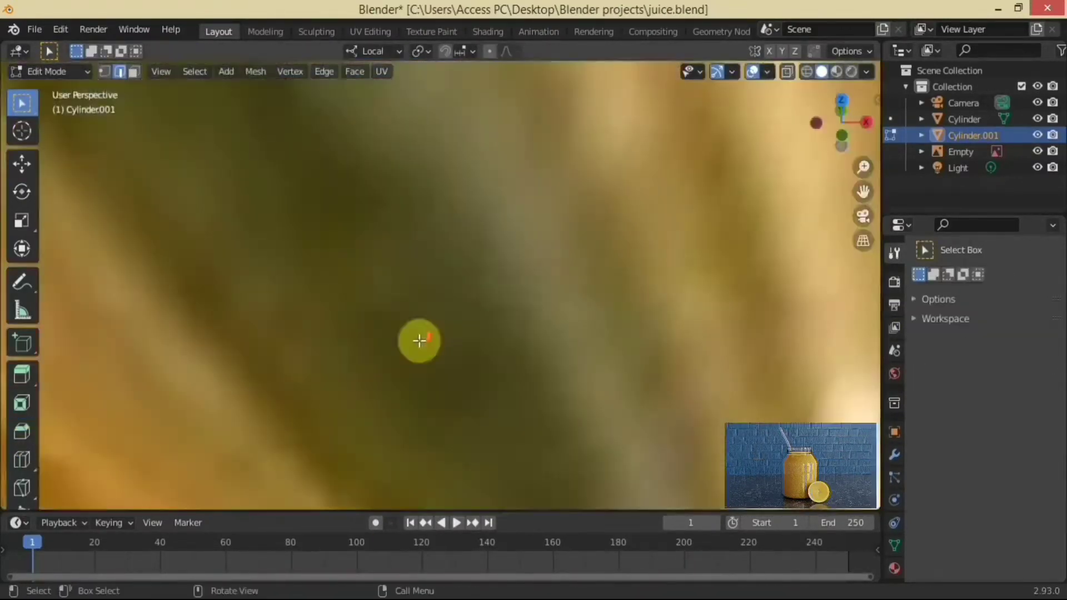
{"action": "scroll", "coordinate": [400, 328], "scroll_direction": "down", "scroll_amount": 5}
{"action": "key", "text": "Tab"}
{"action": "right_click", "coordinate": [389, 303]}
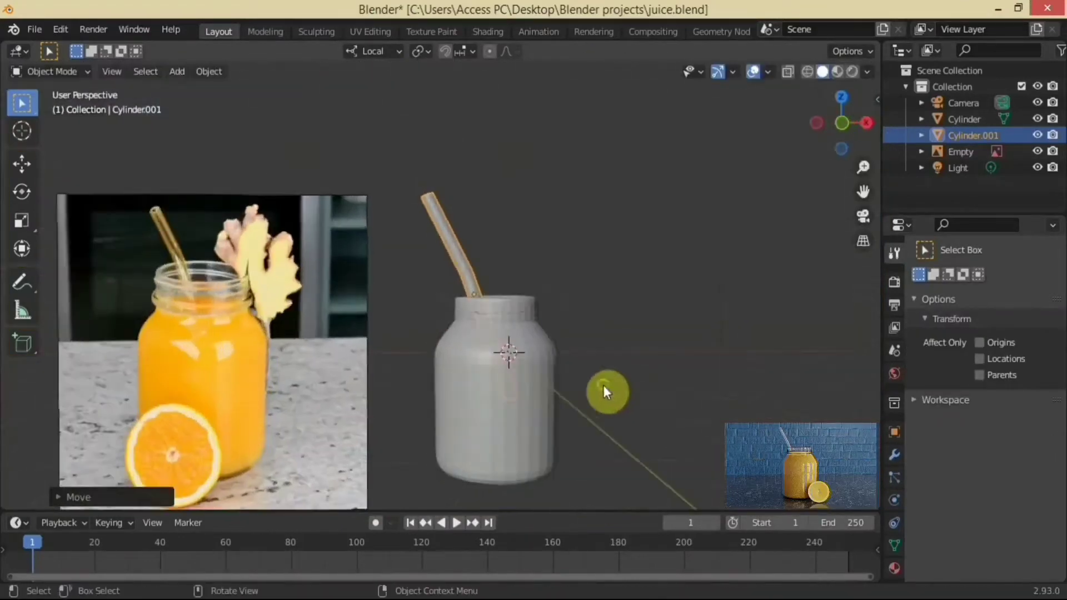
Shrink the jar copy and remove its top edge loops in front-view Edit Mode
{"action": "left_click", "coordinate": [681, 354]}
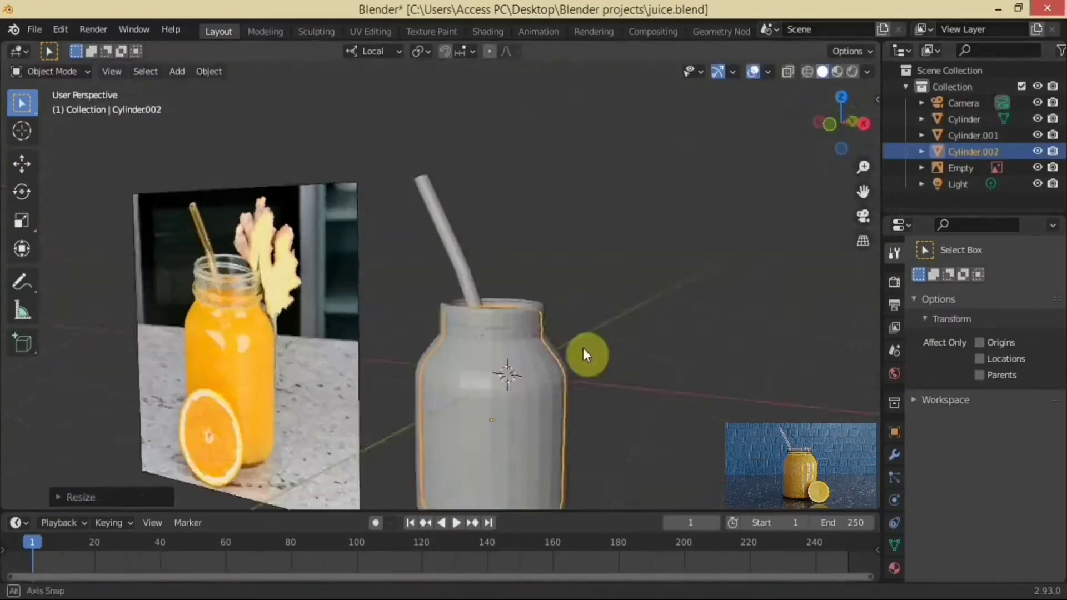
{"action": "key", "text": "KP_1"}
{"action": "key", "text": "Tab"}
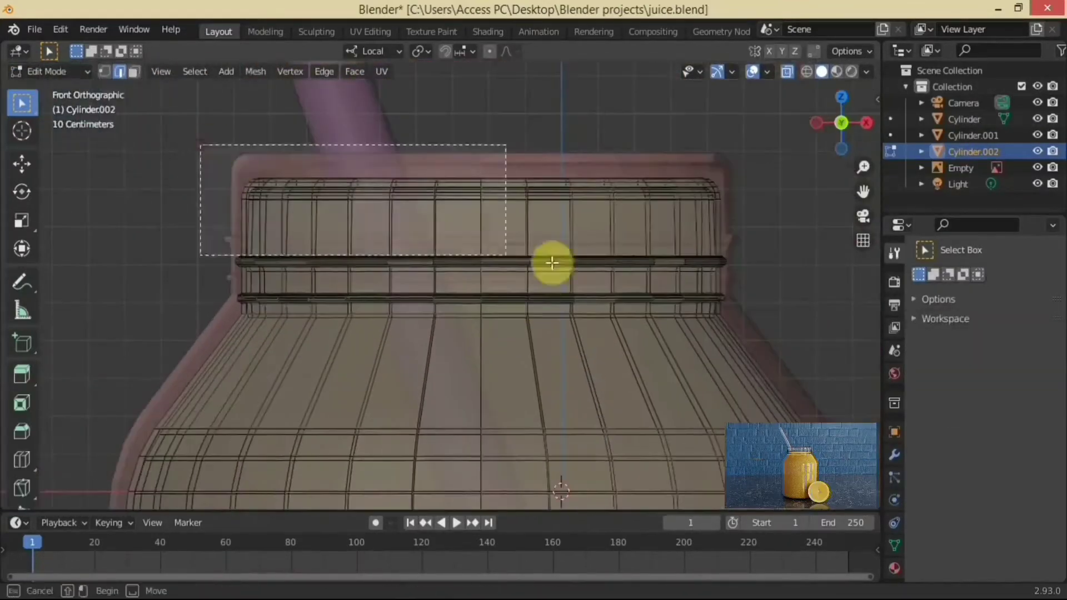
{"action": "left_click_drag", "start_coordinate": [552, 262], "coordinate": [550, 264]}
{"action": "left_click_drag", "start_coordinate": [221, 288], "coordinate": [399, 309], "text": "shift"}
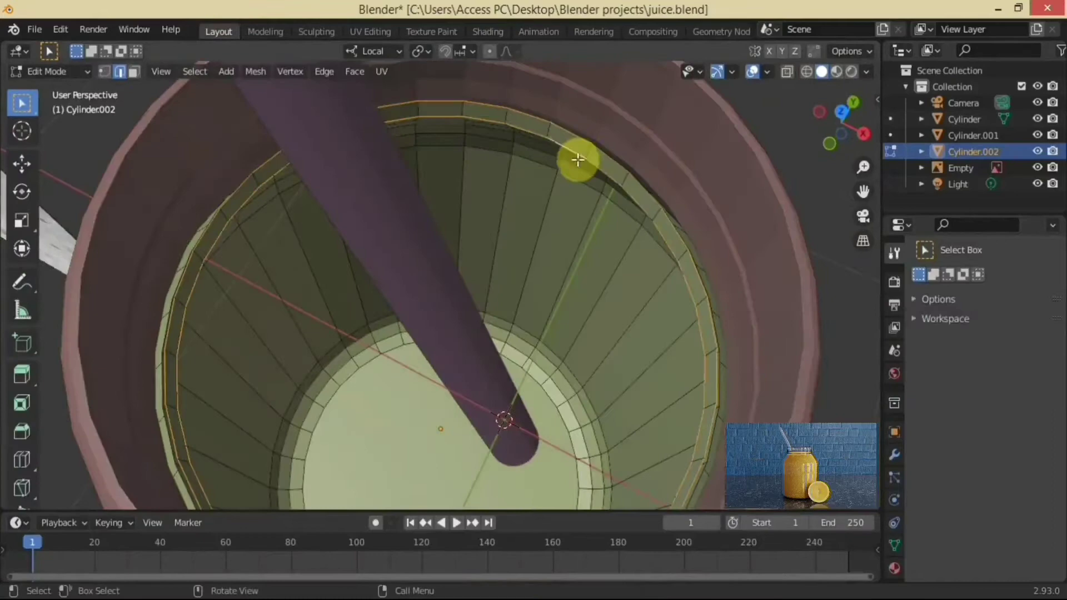
{"action": "mouse_move", "coordinate": [578, 159]}
{"action": "middle_mouse_down"}
{"action": "mouse_move", "coordinate": [346, 333]}
{"action": "mouse_move", "coordinate": [604, 313]}
{"action": "middle_mouse_up"}
{"action": "key", "text": "Tab"}
{"action": "mouse_move", "coordinate": [702, 235]}
{"action": "middle_mouse_down"}
{"action": "mouse_move", "coordinate": [667, 274]}
{"action": "mouse_move", "coordinate": [591, 296]}
{"action": "middle_mouse_up"}
Add a level-3 Subdivision Surface to the liquid and hide the jar
{"action": "left_click", "coordinate": [894, 454]}
{"action": "left_click", "coordinate": [983, 279]}
{"action": "key", "text": "ctrl+3"}
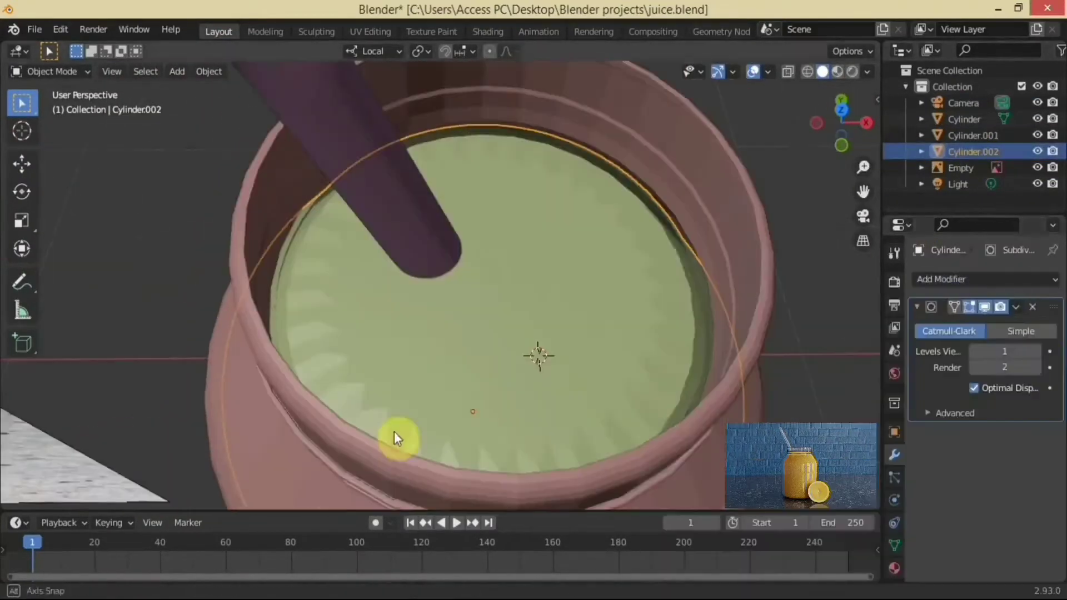
{"action": "middle_click_drag", "start_coordinate": [395, 436], "coordinate": [660, 221]}
{"action": "scroll", "coordinate": [659, 221], "scroll_direction": "down", "scroll_amount": 3}
{"action": "left_click", "coordinate": [1038, 135]}
{"action": "scroll", "coordinate": [346, 315], "scroll_direction": "up", "scroll_amount": 3}
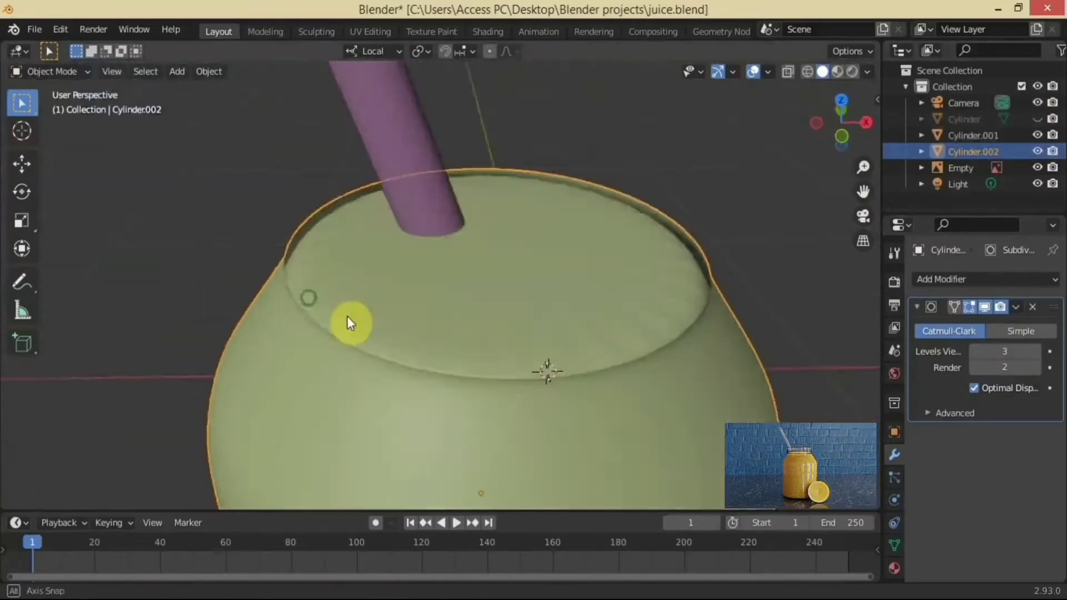
{"action": "mouse_move", "coordinate": [346, 316]}
{"action": "middle_mouse_down"}
{"action": "mouse_move", "coordinate": [196, 286]}
{"action": "mouse_move", "coordinate": [509, 354]}
{"action": "middle_mouse_up"}
Delete the top faces of the liquid inside the jar
{"action": "key", "text": "Tab"}
{"action": "key", "text": "s"}
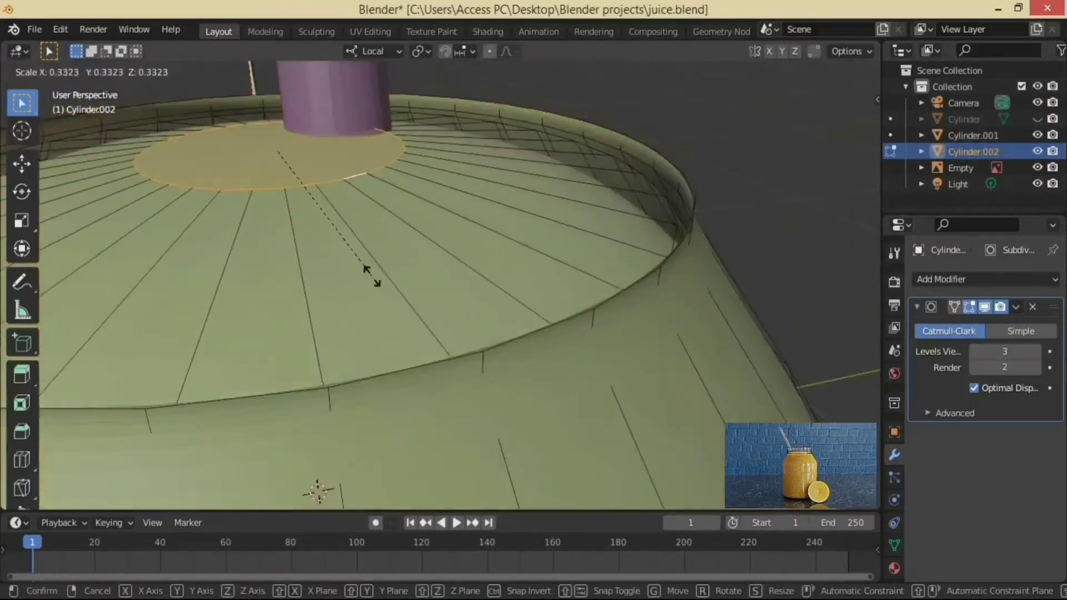
{"action": "key", "text": "Escape"}
{"action": "scroll", "coordinate": [689, 342], "scroll_direction": "up", "scroll_amount": 3}
{"action": "key", "text": "Tab"}
{"action": "middle_click_drag", "start_coordinate": [745, 231], "coordinate": [531, 295]}
{"action": "left_click", "coordinate": [532, 294]}
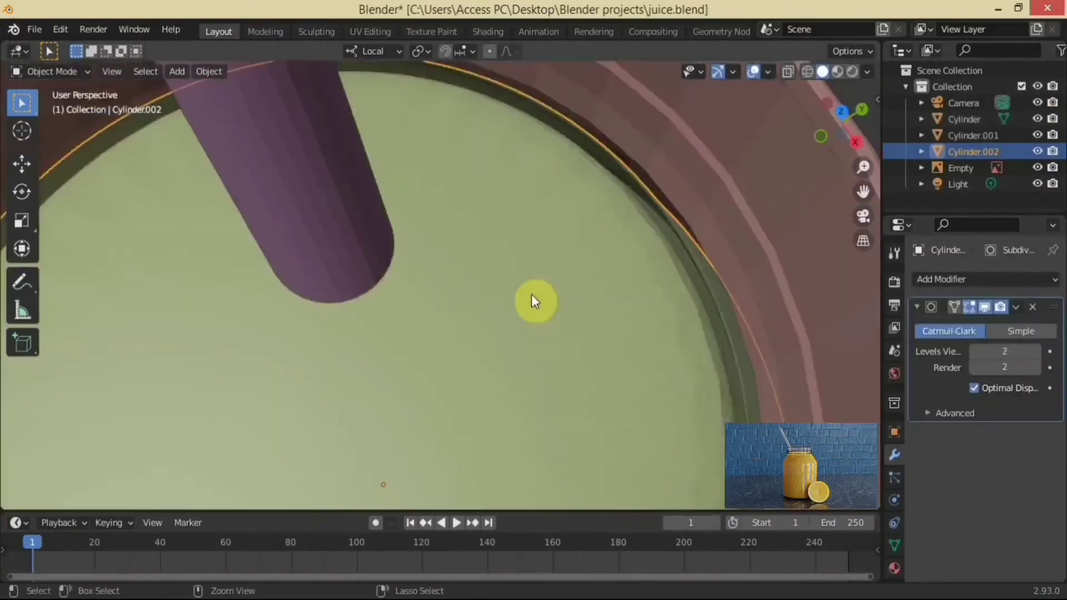
{"action": "key", "text": "Tab"}
{"action": "scroll", "coordinate": [682, 272], "scroll_direction": "up", "scroll_amount": 3}
{"action": "mouse_move", "coordinate": [682, 272]}
{"action": "middle_mouse_down"}
{"action": "mouse_move", "coordinate": [781, 178]}
{"action": "mouse_move", "coordinate": [643, 329]}
{"action": "mouse_move", "coordinate": [519, 374]}
{"action": "mouse_move", "coordinate": [579, 432]}
{"action": "mouse_move", "coordinate": [347, 481]}
{"action": "mouse_move", "coordinate": [476, 395]}
{"action": "mouse_move", "coordinate": [657, 228]}
{"action": "mouse_move", "coordinate": [654, 267]}
{"action": "mouse_move", "coordinate": [607, 307]}
{"action": "mouse_move", "coordinate": [465, 358]}
{"action": "mouse_move", "coordinate": [439, 274]}
{"action": "mouse_move", "coordinate": [486, 395]}
{"action": "mouse_move", "coordinate": [517, 357]}
{"action": "mouse_move", "coordinate": [543, 421]}
{"action": "mouse_move", "coordinate": [417, 424]}
{"action": "mouse_move", "coordinate": [475, 469]}
{"action": "mouse_move", "coordinate": [438, 185]}
{"action": "mouse_move", "coordinate": [548, 171]}
{"action": "mouse_move", "coordinate": [527, 174]}
{"action": "mouse_move", "coordinate": [493, 309]}
{"action": "mouse_move", "coordinate": [686, 307]}
{"action": "mouse_move", "coordinate": [410, 429]}
{"action": "mouse_move", "coordinate": [491, 331]}
{"action": "mouse_move", "coordinate": [496, 368]}
{"action": "mouse_move", "coordinate": [532, 386]}
{"action": "middle_mouse_up"}
{"action": "left_click", "coordinate": [654, 267], "text": "alt"}
{"action": "key", "text": "x"}
{"action": "key", "text": "x"}
{"action": "left_click", "coordinate": [543, 422]}
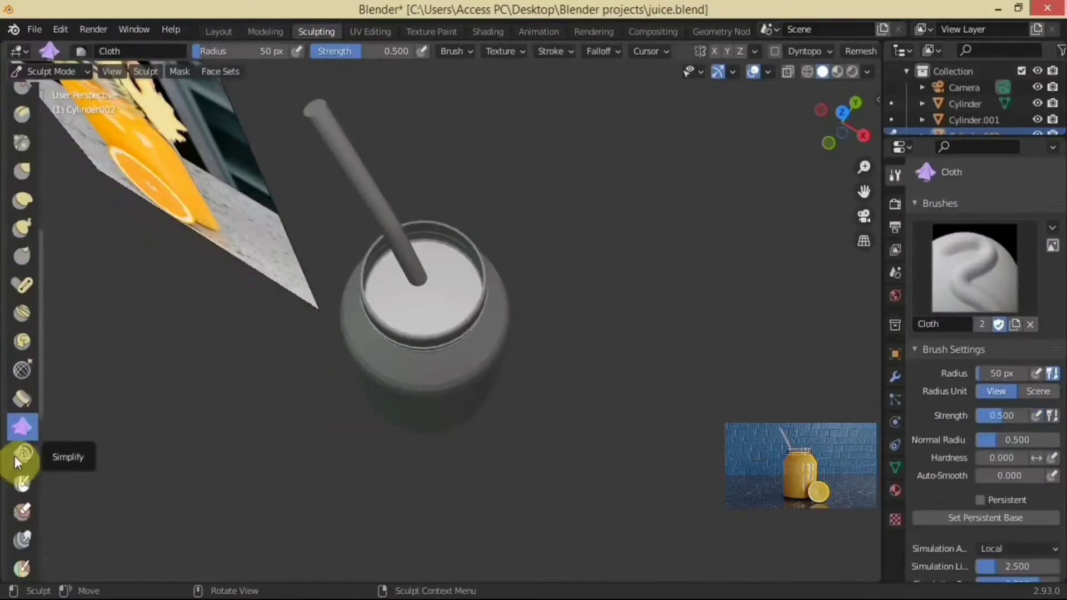
Shrink the liquid's top and change the viewport object colour display
{"action": "middle_click_drag", "start_coordinate": [242, 289], "coordinate": [243, 221], "text": "ctrl"}
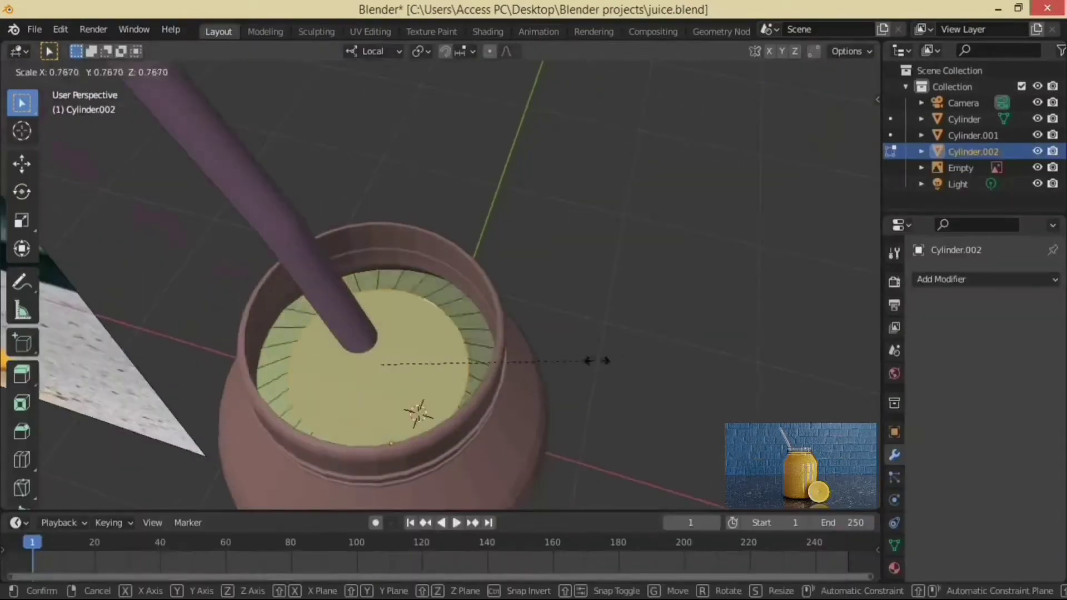
{"action": "left_click", "coordinate": [867, 71]}
{"action": "left_click", "coordinate": [922, 276]}
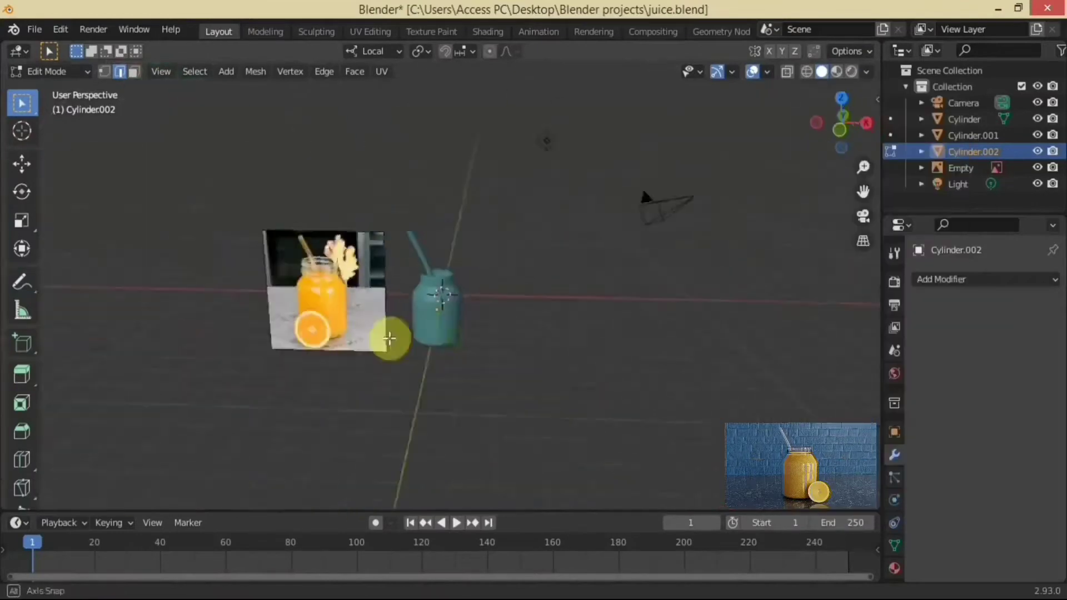
Reposition the straw, save the file, and give the straw a new material, Material.001
{"action": "key", "text": "KP_1"}
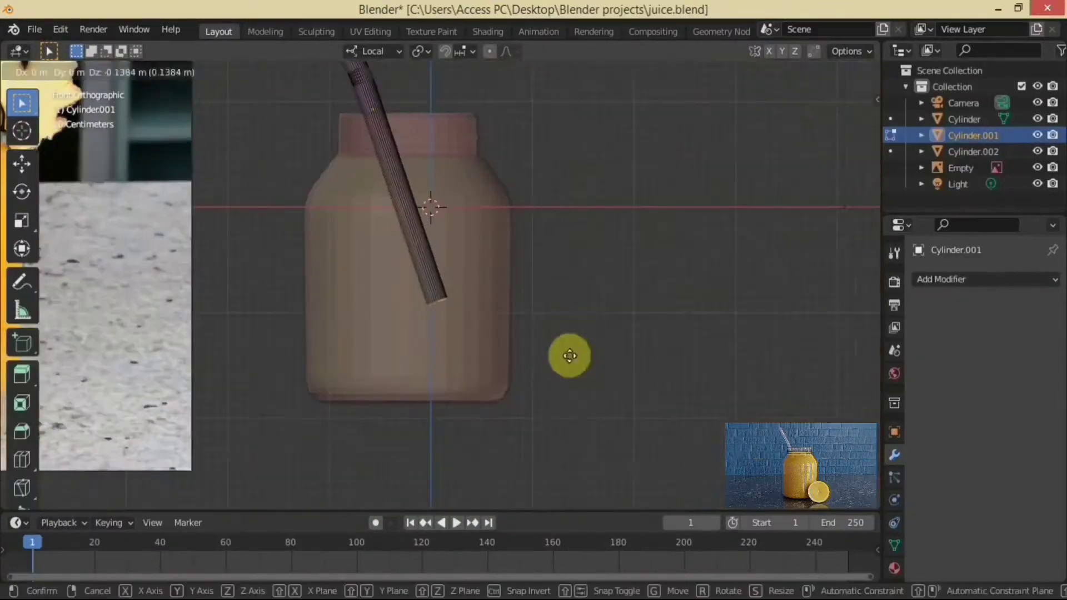
{"action": "left_click", "coordinate": [569, 355]}
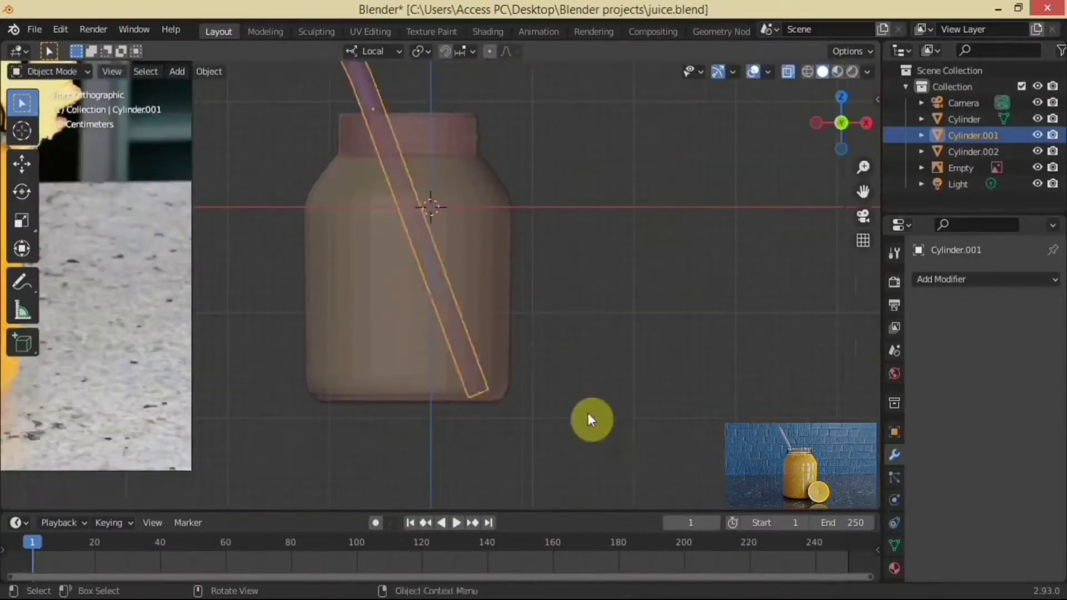
{"action": "middle_click_drag", "start_coordinate": [590, 419], "coordinate": [531, 145]}
{"action": "key", "text": "ctrl+s"}
{"action": "left_click", "coordinate": [488, 31]}
{"action": "left_click", "coordinate": [547, 360]}
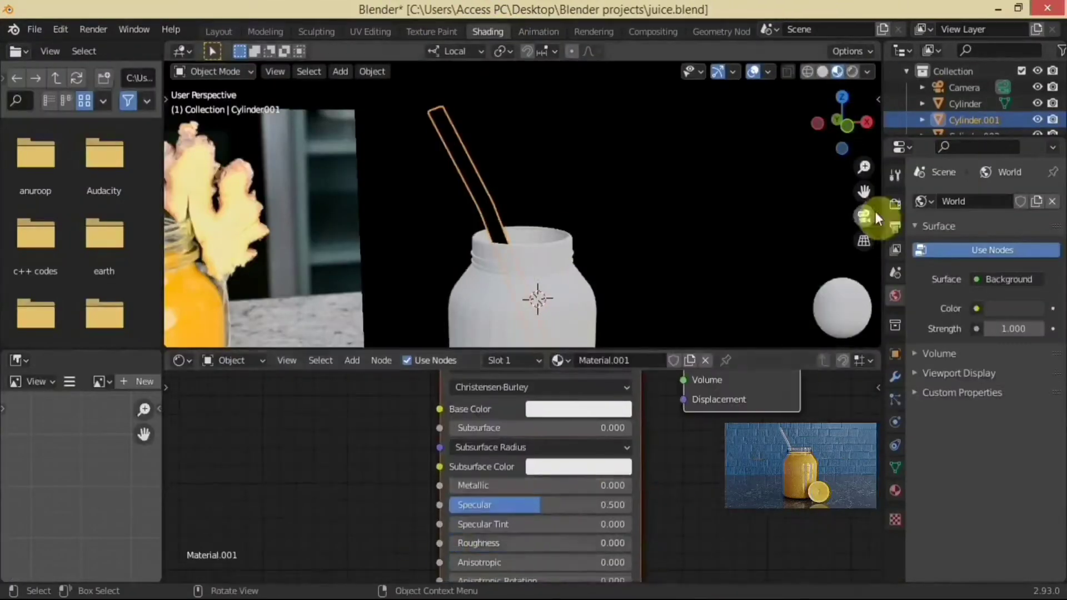
Raise the straw material's Metallic value while previewing it in rendered view
{"action": "middle_click_drag", "start_coordinate": [816, 251], "coordinate": [475, 325]}
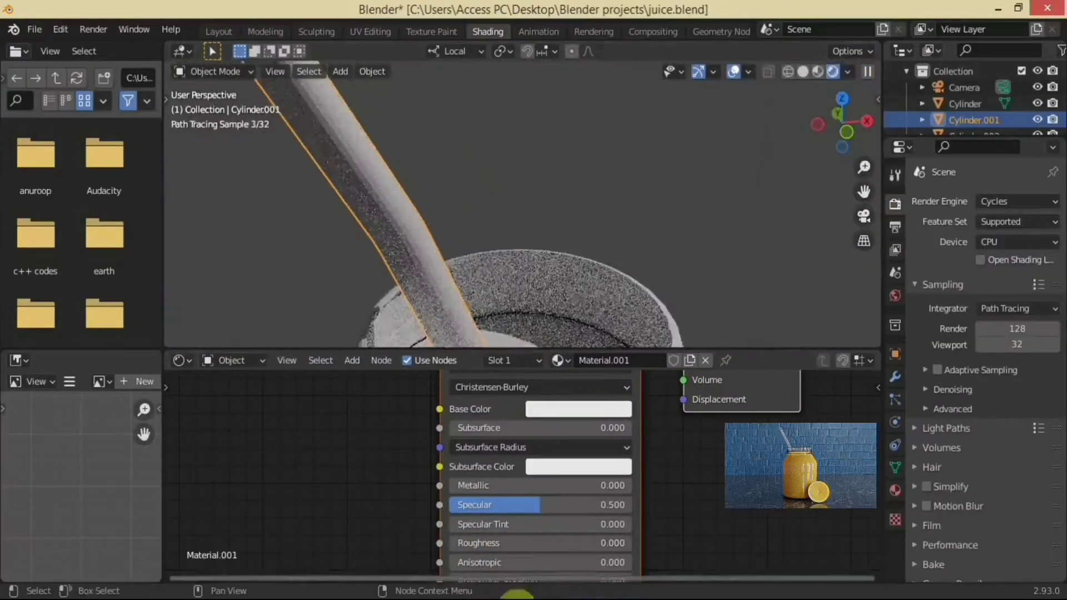
{"action": "scroll", "coordinate": [522, 223], "scroll_direction": "up", "scroll_amount": 3}
{"action": "left_click_drag", "start_coordinate": [534, 485], "coordinate": [578, 485]}
{"action": "scroll", "coordinate": [515, 254], "scroll_direction": "down", "scroll_amount": 3}
{"action": "middle_click_drag", "start_coordinate": [515, 254], "coordinate": [325, 305]}
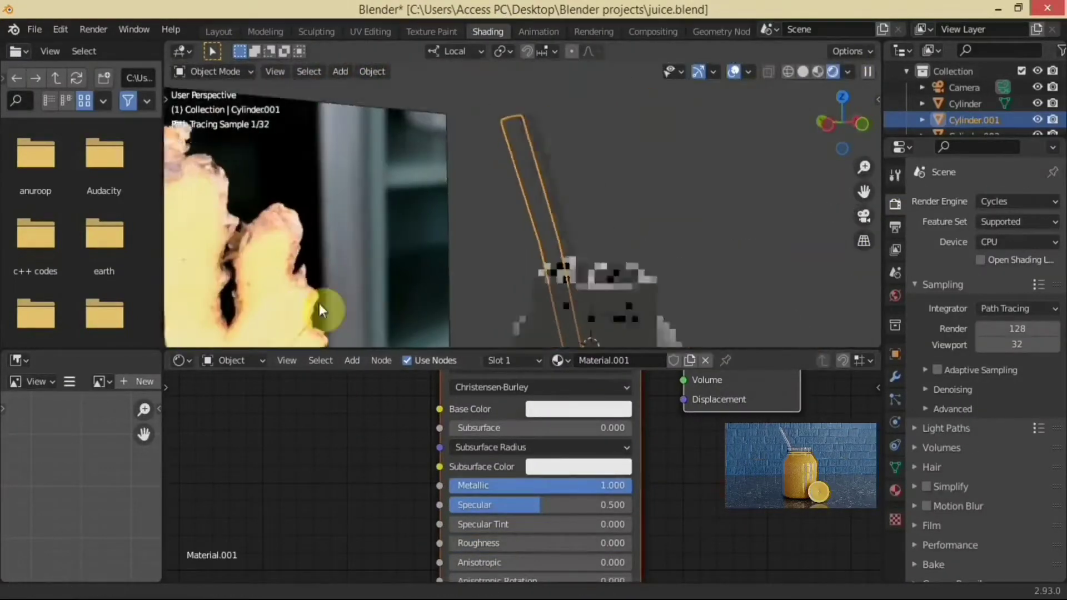
Darken the straw's base colour, then switch the node editor to the World shader nodes
{"action": "left_click", "coordinate": [578, 408]}
{"action": "left_click", "coordinate": [578, 408]}
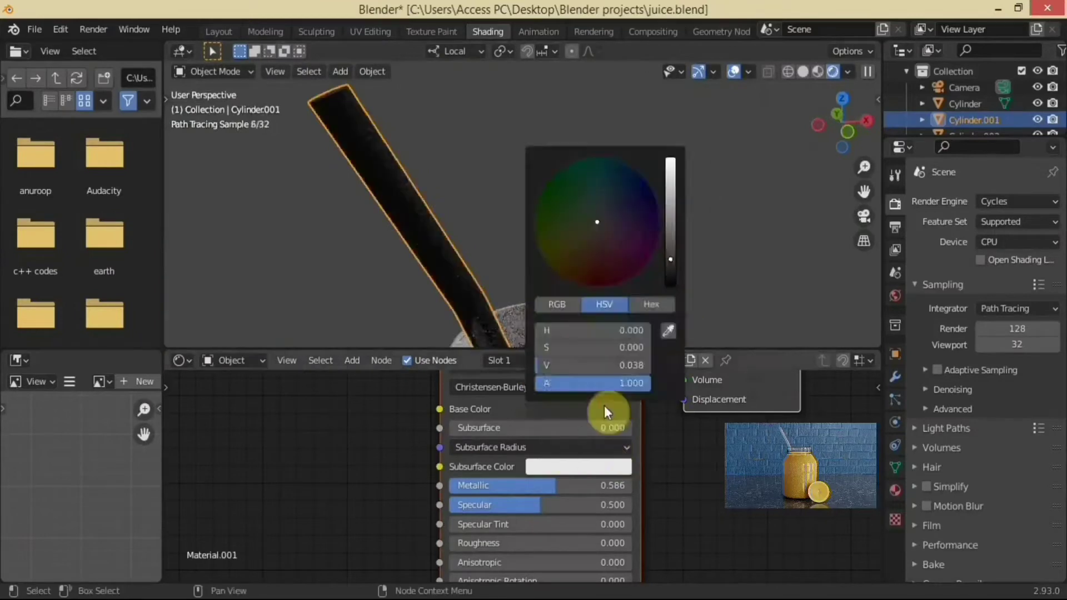
{"action": "left_click_drag", "start_coordinate": [671, 327], "coordinate": [671, 232]}
{"action": "middle_click_drag", "start_coordinate": [640, 278], "coordinate": [567, 334]}
{"action": "left_click", "coordinate": [244, 396]}
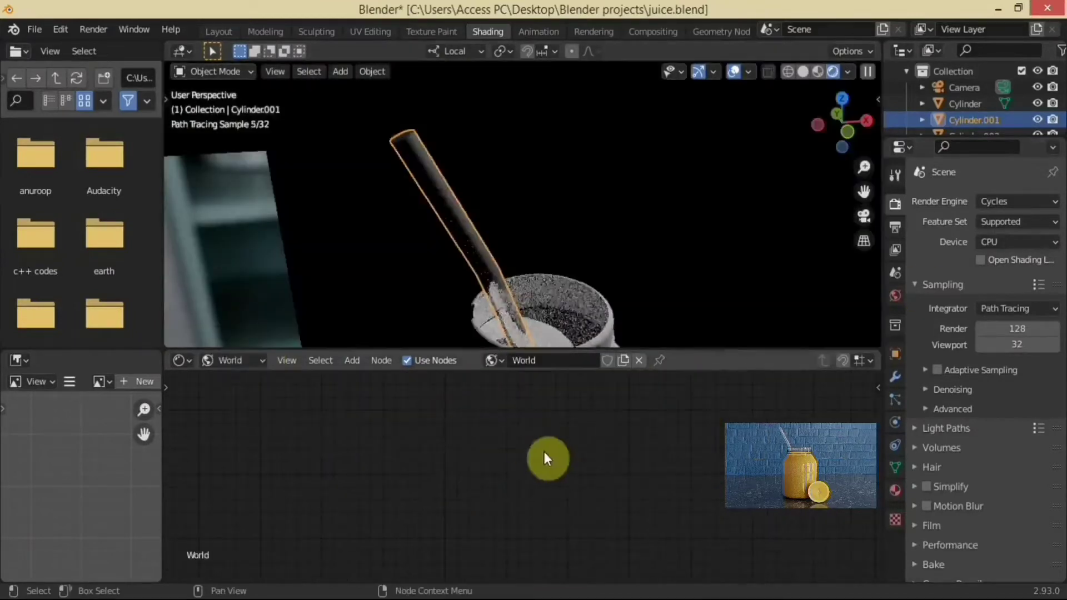
{"action": "key", "text": "shift+a"}
Add an Environment Texture node to the World and load bismarckturm_4k.exr into it
{"action": "left_click", "coordinate": [556, 429]}
{"action": "left_click", "coordinate": [334, 428]}
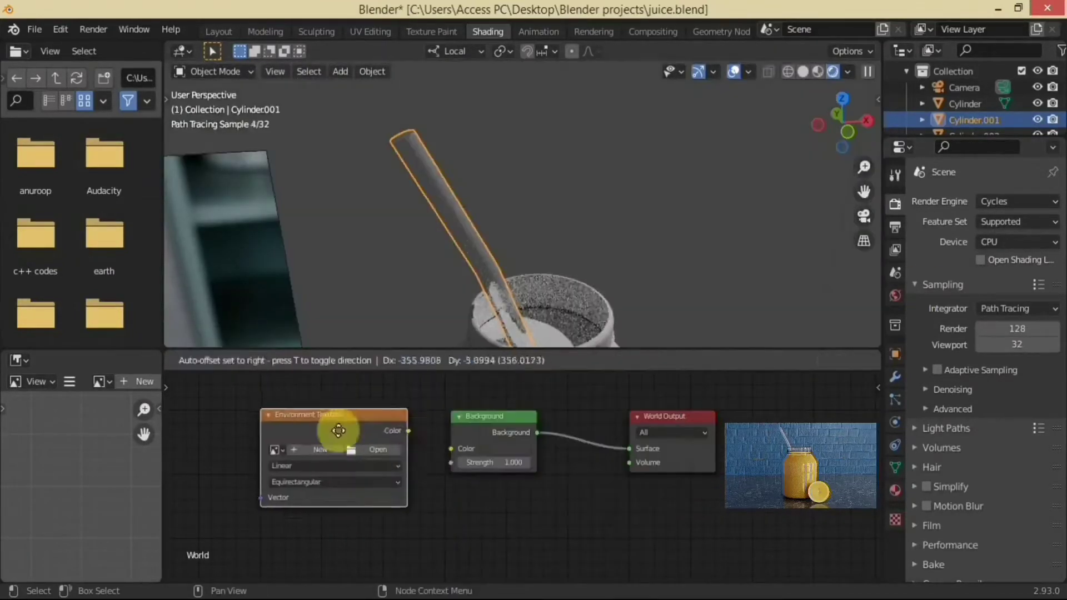
{"action": "left_click", "coordinate": [393, 444]}
{"action": "double_click", "coordinate": [400, 123]}
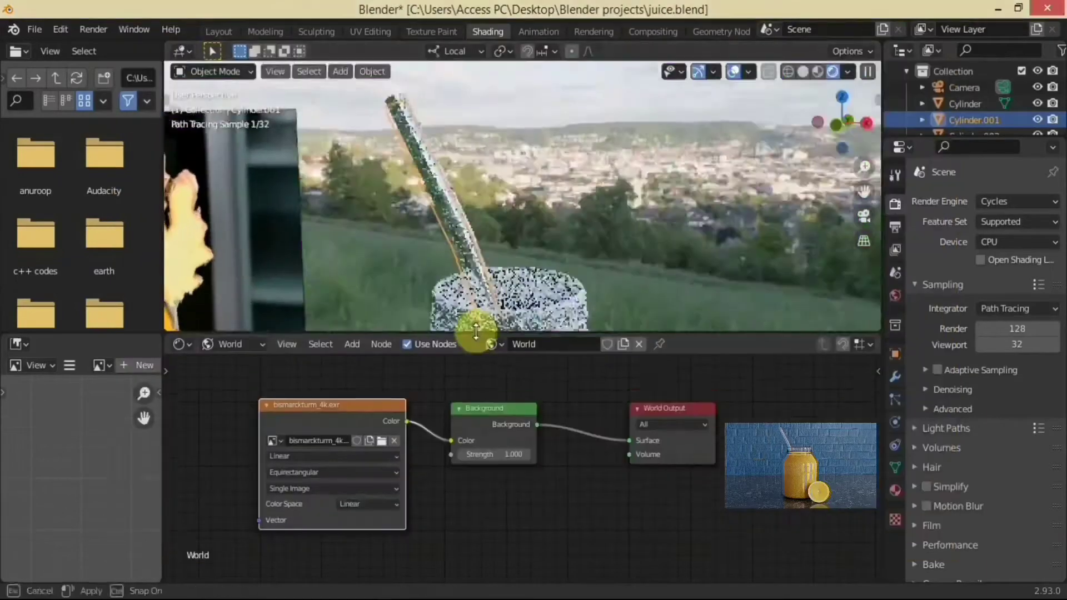
{"action": "scroll", "coordinate": [541, 288], "scroll_direction": "up", "scroll_amount": 3}
Swap the environment image for old_room_8k.hdr from the Blender projects hdris folder
{"action": "left_click", "coordinate": [382, 448]}
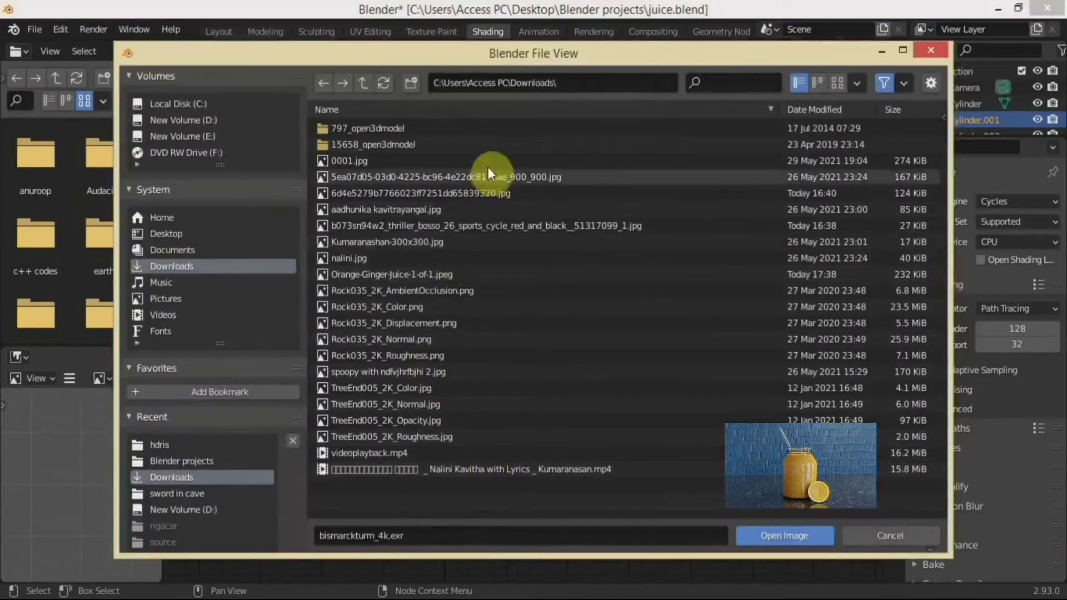
{"action": "left_click", "coordinate": [883, 83]}
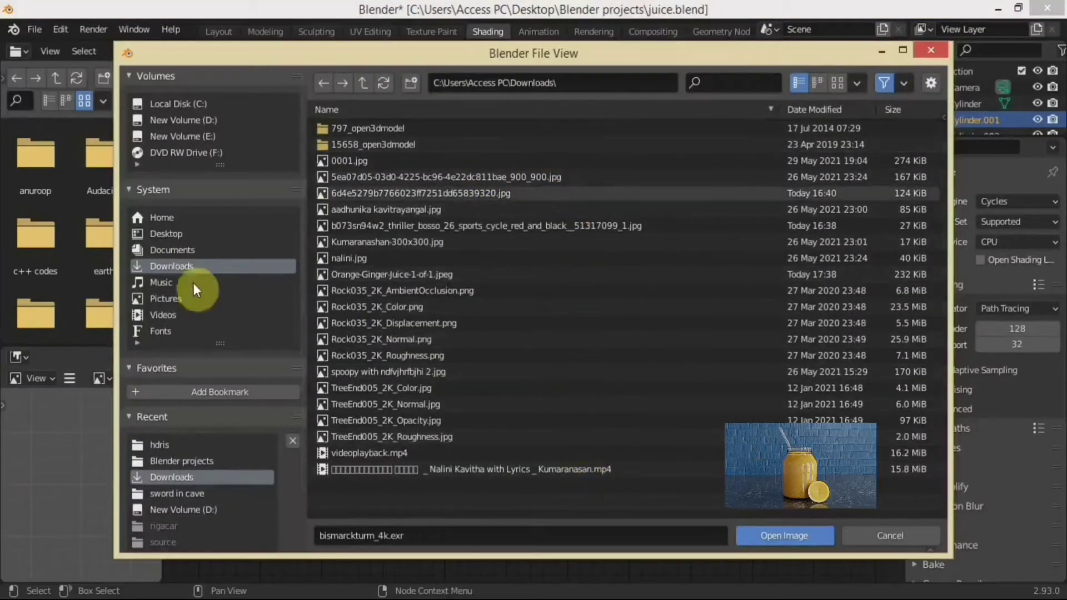
{"action": "left_click", "coordinate": [192, 298]}
{"action": "left_click", "coordinate": [177, 249]}
{"action": "left_click", "coordinate": [885, 83]}
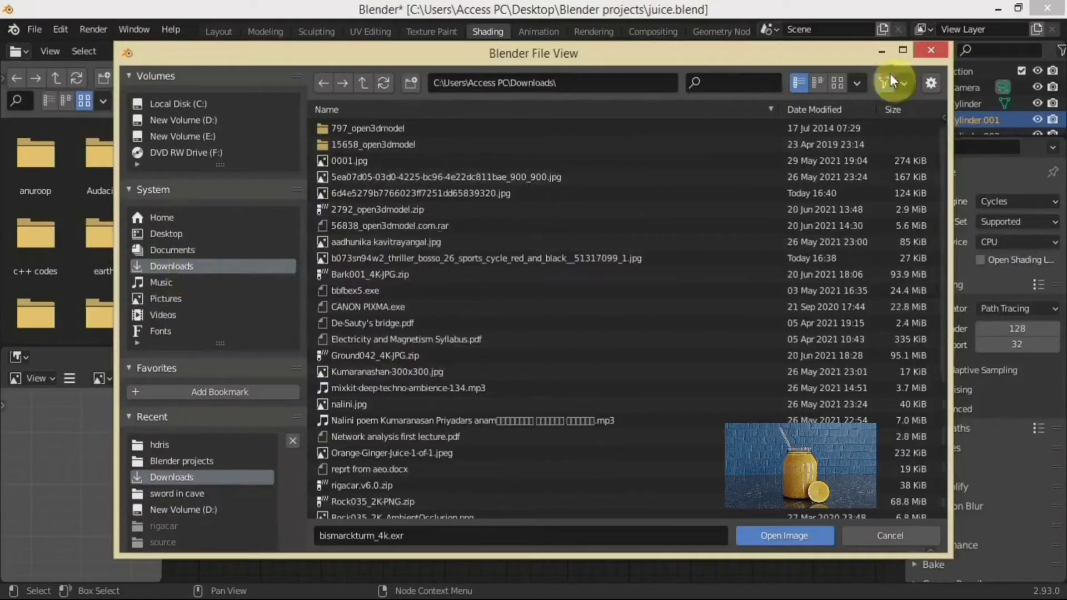
{"action": "scroll", "coordinate": [451, 274], "scroll_direction": "down", "scroll_amount": 2}
{"action": "scroll", "coordinate": [481, 412], "scroll_direction": "down", "scroll_amount": 5}
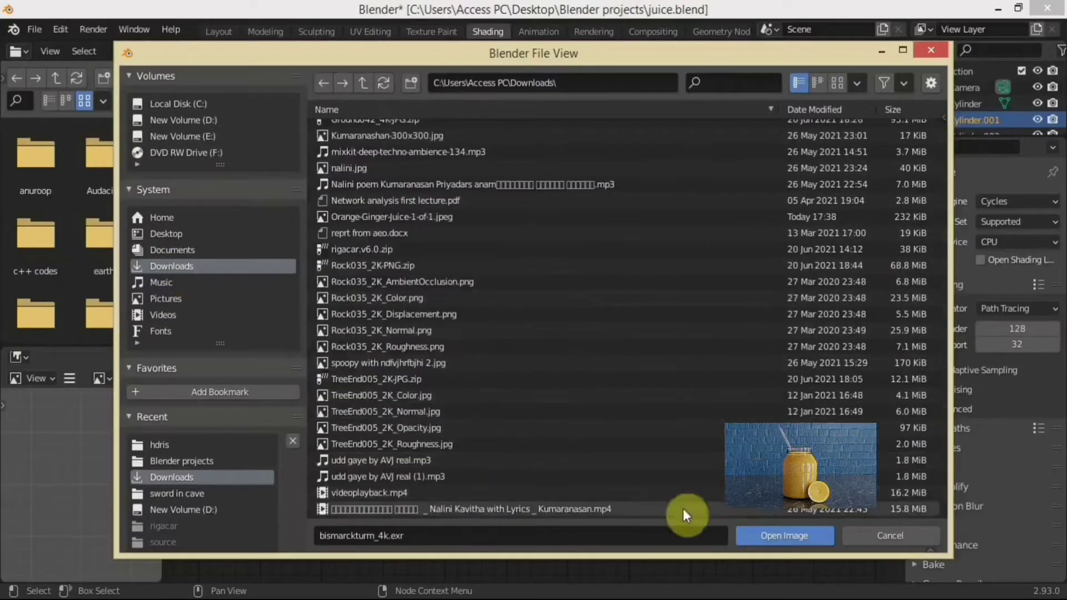
{"action": "left_click", "coordinate": [181, 461]}
{"action": "double_click", "coordinate": [443, 158]}
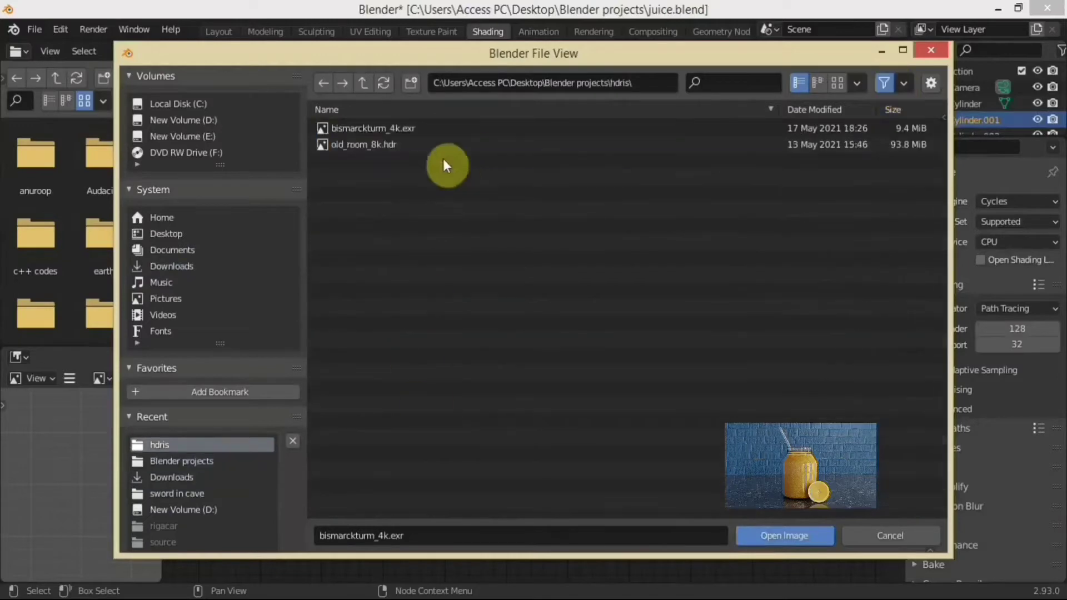
{"action": "left_click_drag", "start_coordinate": [560, 349], "coordinate": [560, 356]}
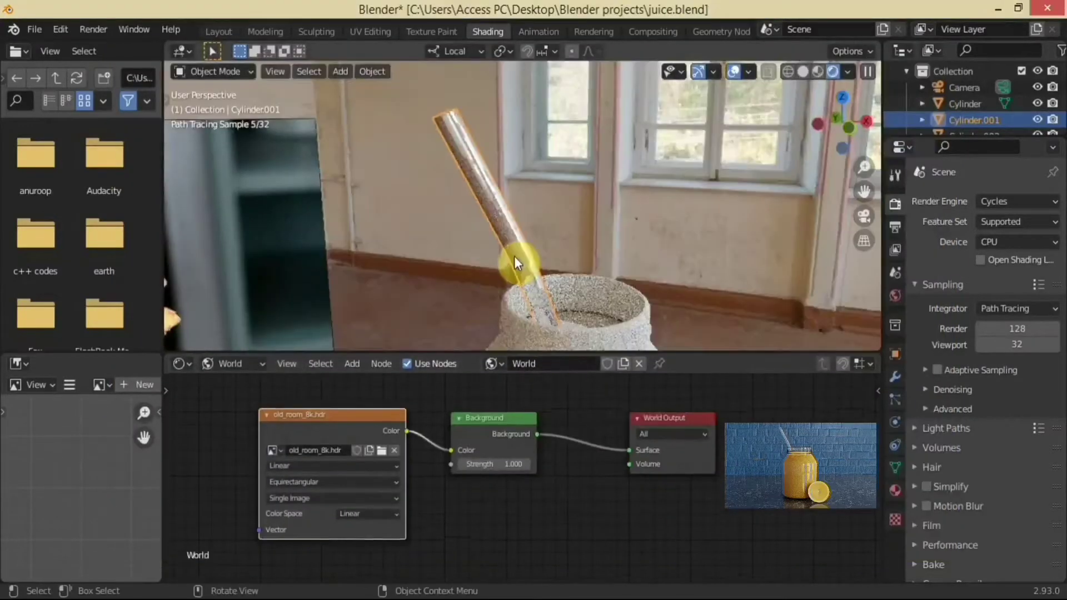
{"action": "left_click", "coordinate": [239, 364]}
Try a Translucent BSDF as the straw's surface shader, then delete it
{"action": "left_click", "coordinate": [245, 382]}
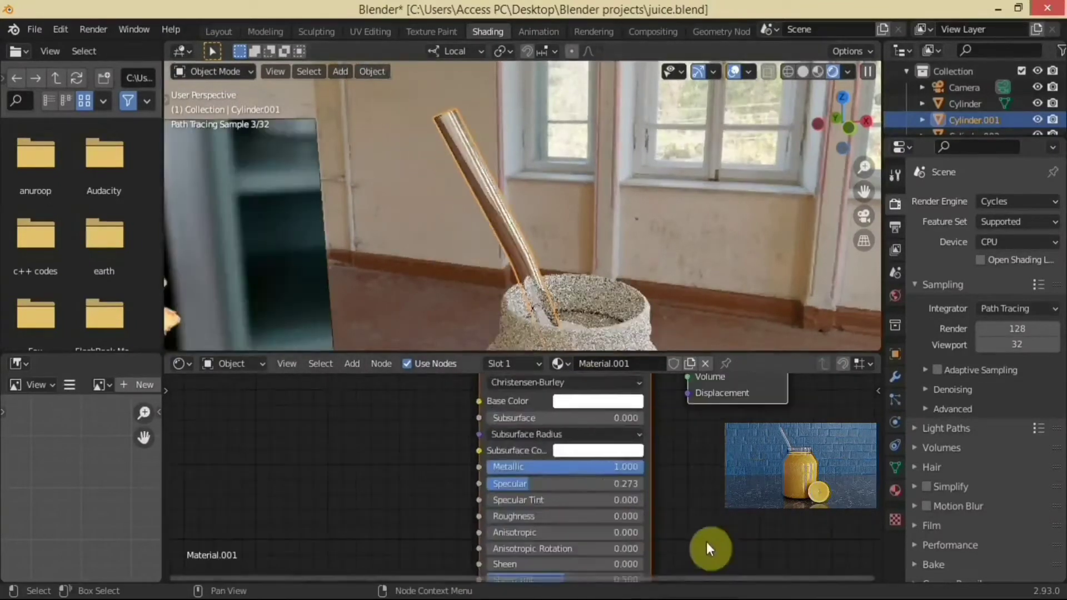
{"action": "left_click", "coordinate": [503, 427]}
{"action": "left_click_drag", "start_coordinate": [546, 432], "coordinate": [659, 393]}
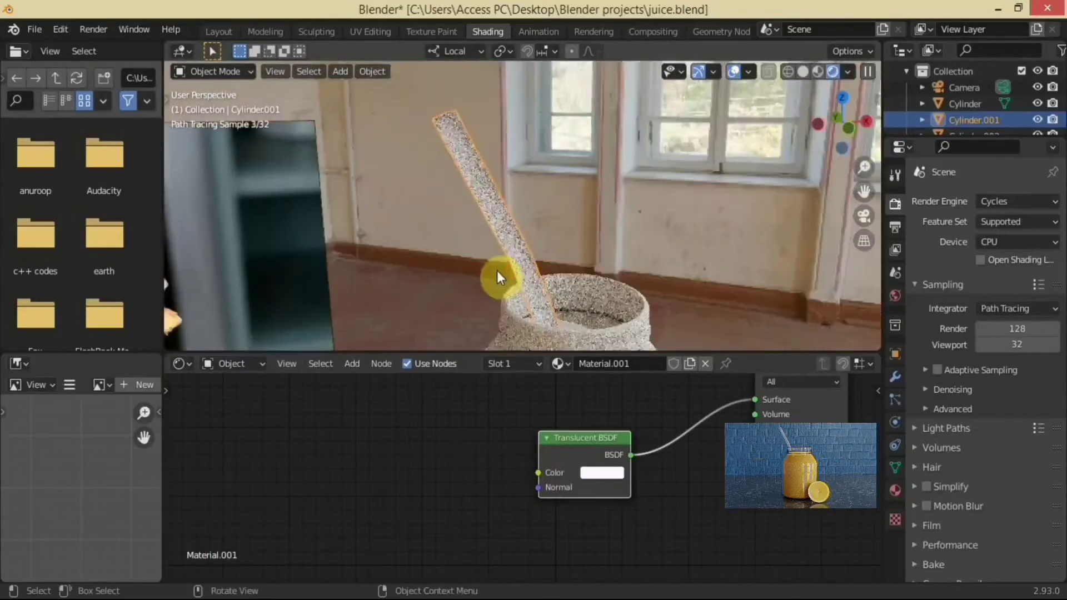
{"action": "scroll", "coordinate": [497, 272], "scroll_direction": "up", "scroll_amount": 5}
{"action": "key", "text": "x"}
Add a new Principled BSDF and link it to the Material Output Surface
{"action": "key", "text": "shift+a"}
{"action": "type", "text": "prin"}
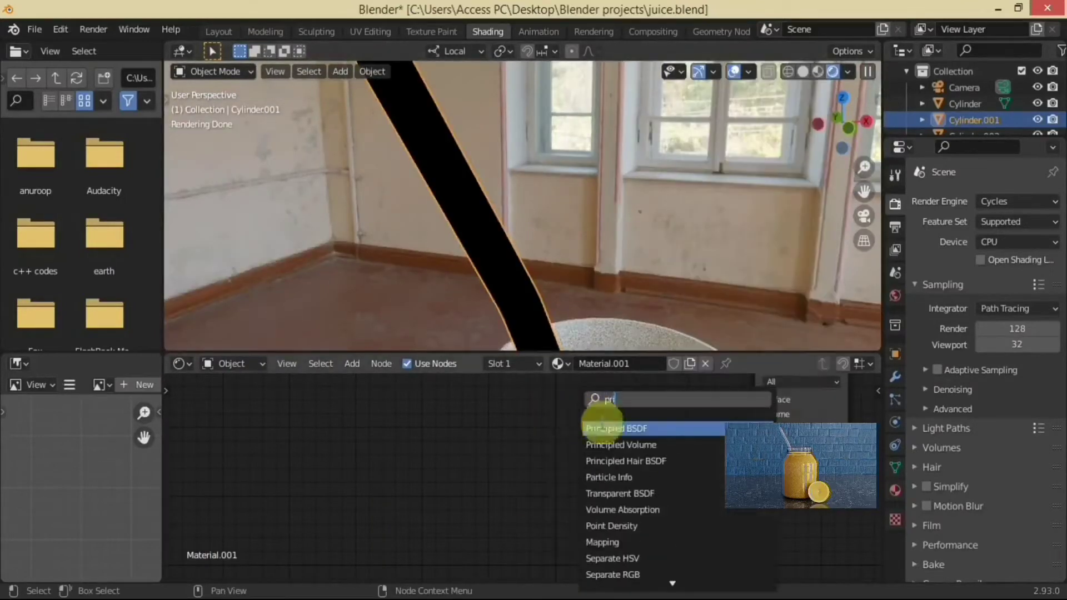
{"action": "key", "text": "Return"}
{"action": "left_click_drag", "start_coordinate": [698, 414], "coordinate": [755, 399]}
{"action": "scroll", "coordinate": [746, 528], "scroll_direction": "down", "scroll_amount": 5, "text": "shift"}
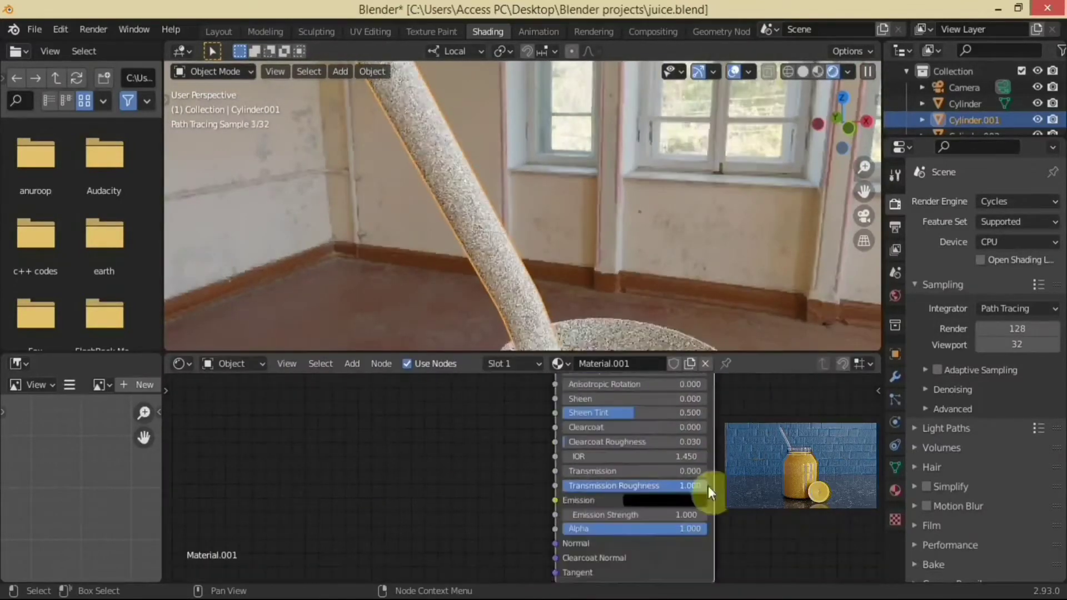
{"action": "mouse_move", "coordinate": [500, 184]}
{"action": "middle_mouse_down"}
{"action": "mouse_move", "coordinate": [553, 201]}
{"action": "mouse_move", "coordinate": [442, 207]}
{"action": "middle_mouse_up"}
{"action": "scroll", "coordinate": [710, 488], "scroll_direction": "up", "scroll_amount": 5, "text": "shift"}
{"action": "key", "text": "Tab"}
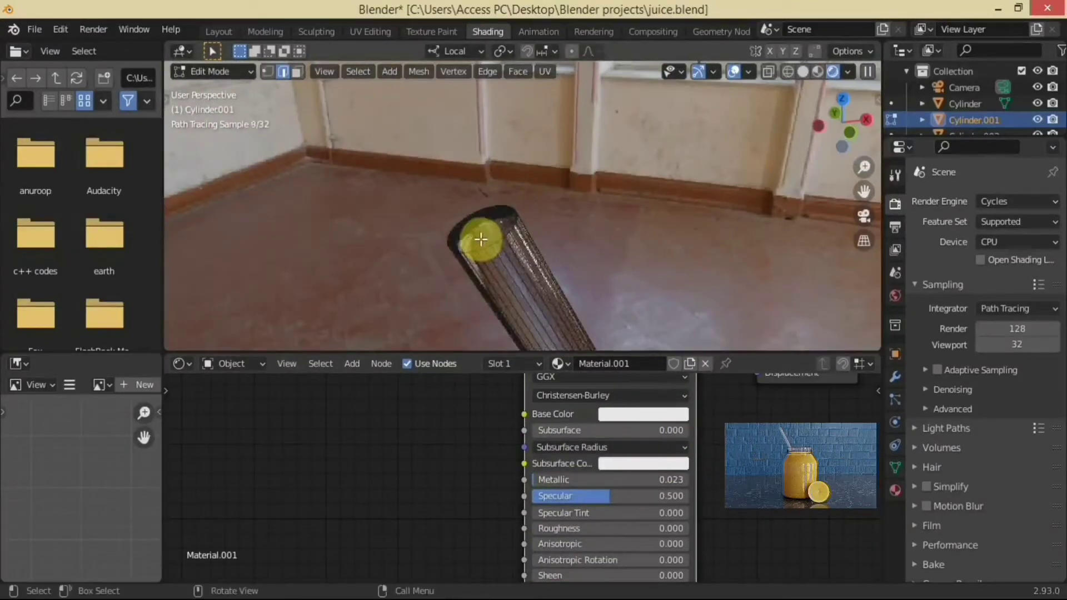
Inset the tube's top face and extrude the inner face down into the tube
{"action": "mouse_move", "coordinate": [623, 244]}
{"action": "middle_mouse_down"}
{"action": "mouse_move", "coordinate": [564, 231]}
{"action": "mouse_move", "coordinate": [600, 238]}
{"action": "mouse_move", "coordinate": [535, 253]}
{"action": "mouse_move", "coordinate": [813, 78]}
{"action": "middle_mouse_up"}
{"action": "left_click", "coordinate": [812, 74]}
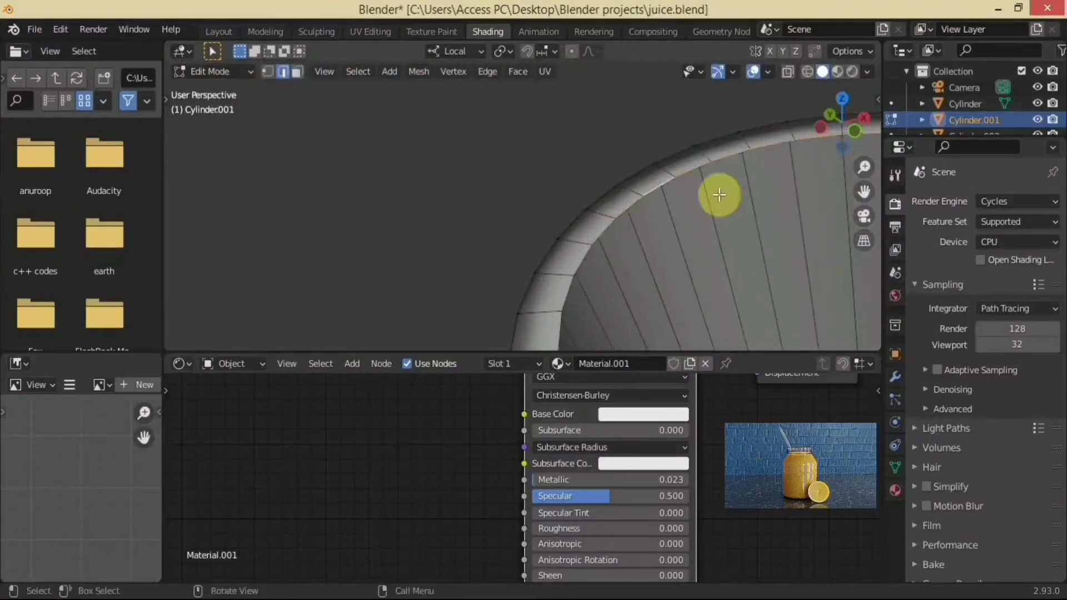
{"action": "key", "text": "s"}
{"action": "scroll", "coordinate": [686, 220], "scroll_direction": "down", "scroll_amount": 3}
{"action": "scroll", "coordinate": [712, 217], "scroll_direction": "up", "scroll_amount": 3}
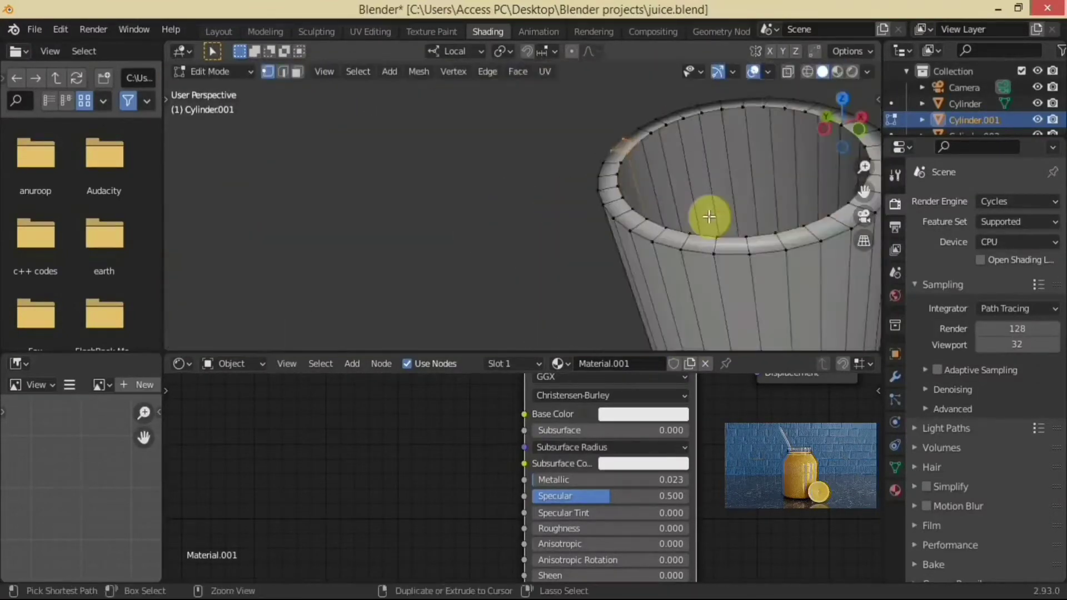
{"action": "key", "text": "i"}
{"action": "left_click", "coordinate": [595, 100]}
{"action": "key", "text": "s"}
{"action": "left_click", "coordinate": [707, 210]}
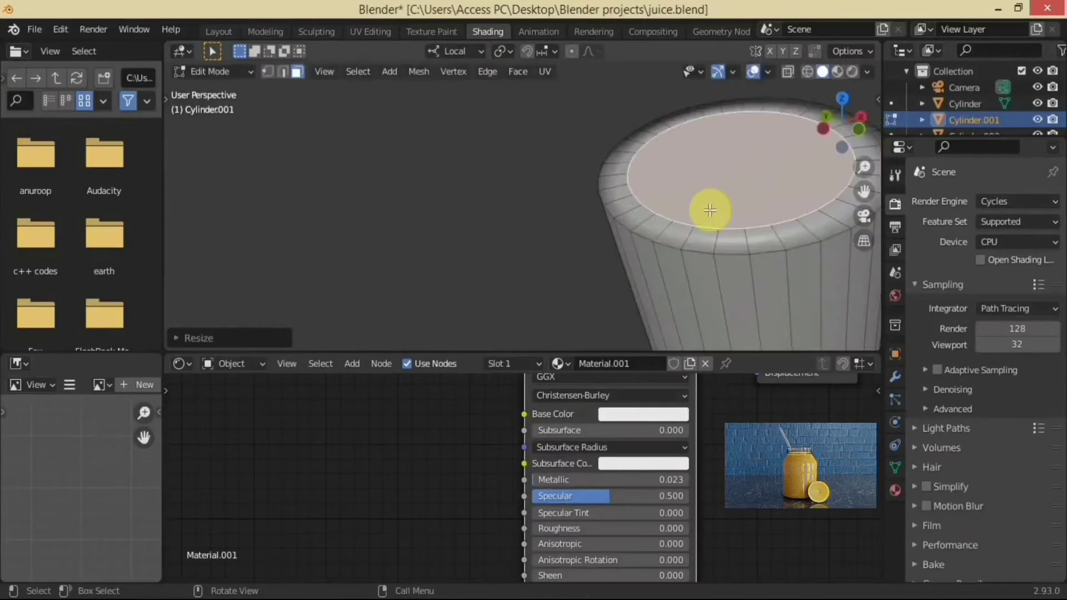
{"action": "key", "text": "e"}
{"action": "left_click", "coordinate": [682, 206]}
Save juice.blend, return to Object Mode and view the scene in rendered shading
{"action": "mouse_move", "coordinate": [683, 207]}
{"action": "middle_mouse_down"}
{"action": "mouse_move", "coordinate": [585, 186]}
{"action": "mouse_move", "coordinate": [590, 218]}
{"action": "mouse_move", "coordinate": [568, 179]}
{"action": "mouse_move", "coordinate": [568, 206]}
{"action": "middle_mouse_up"}
{"action": "scroll", "coordinate": [569, 207], "scroll_direction": "up", "scroll_amount": 3}
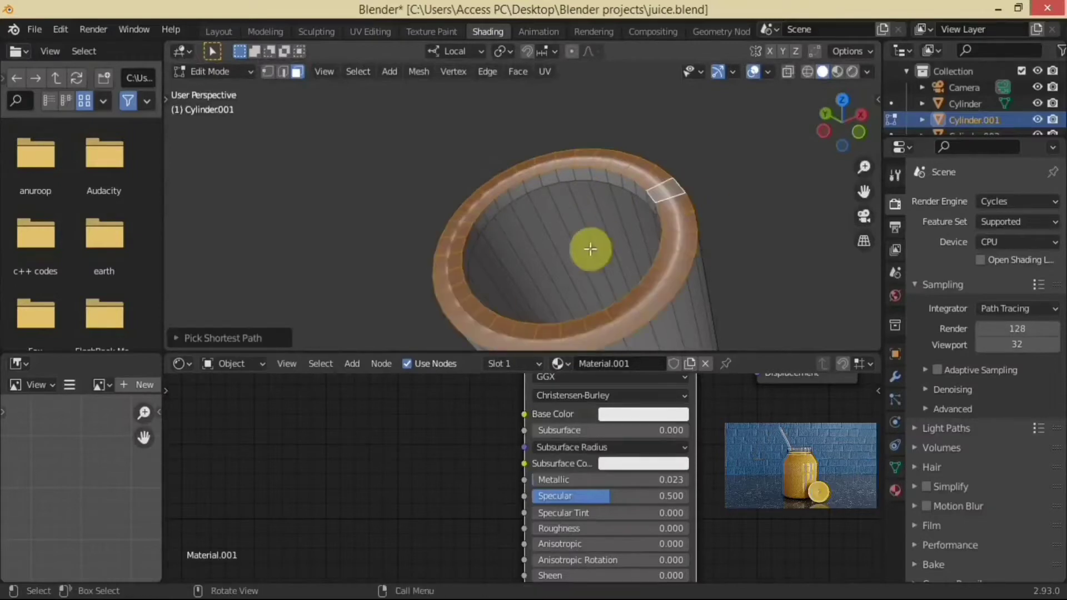
{"action": "mouse_move", "coordinate": [639, 231]}
{"action": "middle_mouse_down"}
{"action": "mouse_move", "coordinate": [741, 121]}
{"action": "mouse_move", "coordinate": [627, 215]}
{"action": "middle_mouse_up"}
{"action": "key", "text": "ctrl+s"}
{"action": "key", "text": "z"}
{"action": "left_click", "coordinate": [723, 101]}
{"action": "left_click_drag", "start_coordinate": [1029, 138], "coordinate": [1029, 313]}
{"action": "left_click", "coordinate": [974, 151]}
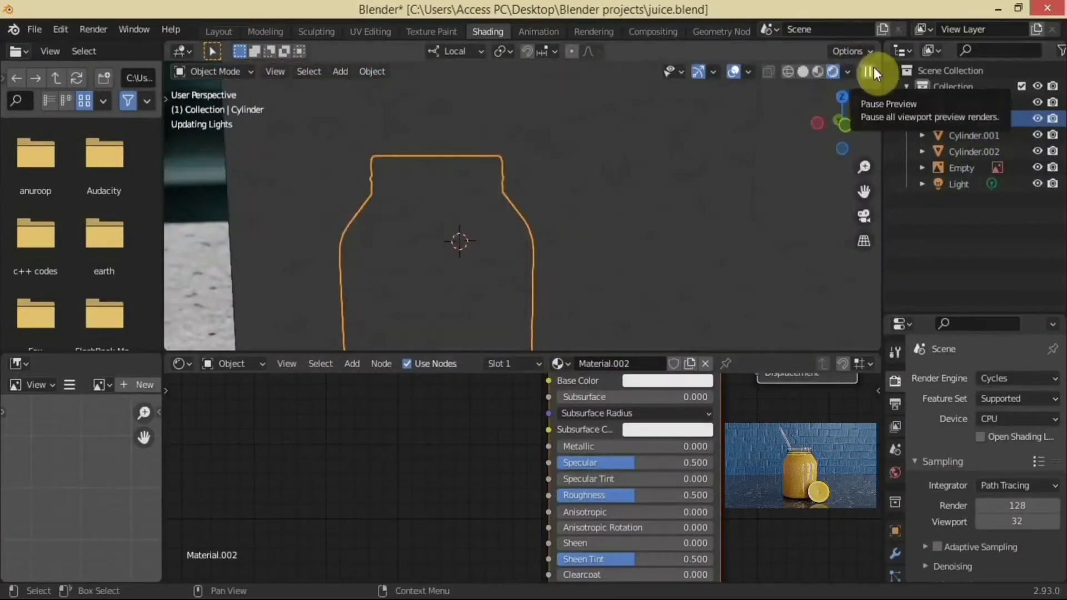
Briefly assign Material.001 to the jar, then undo the assignment
{"action": "left_click", "coordinate": [559, 364]}
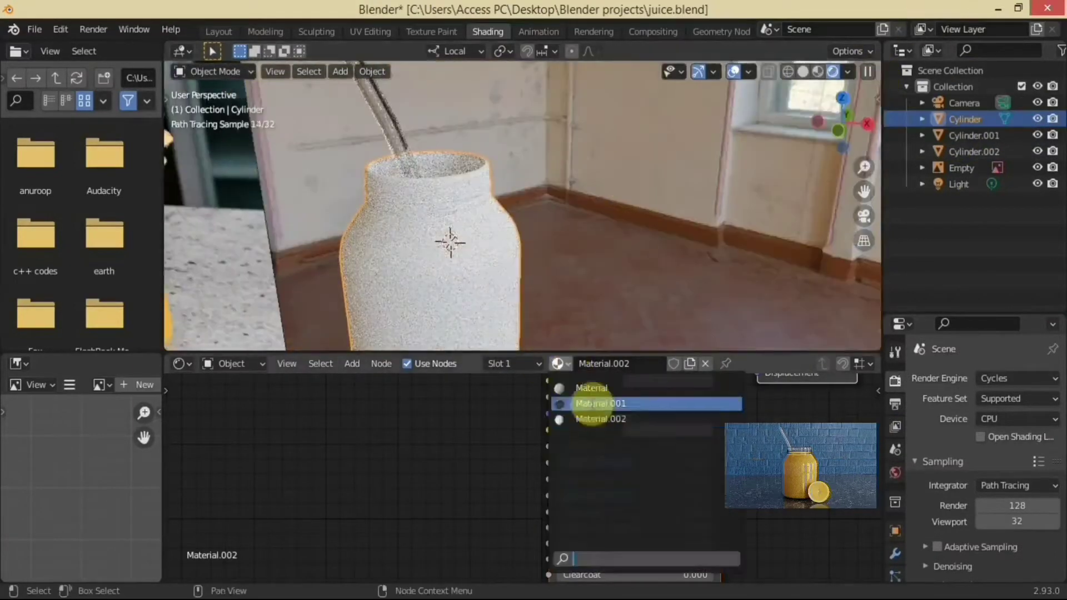
{"action": "left_click", "coordinate": [592, 404]}
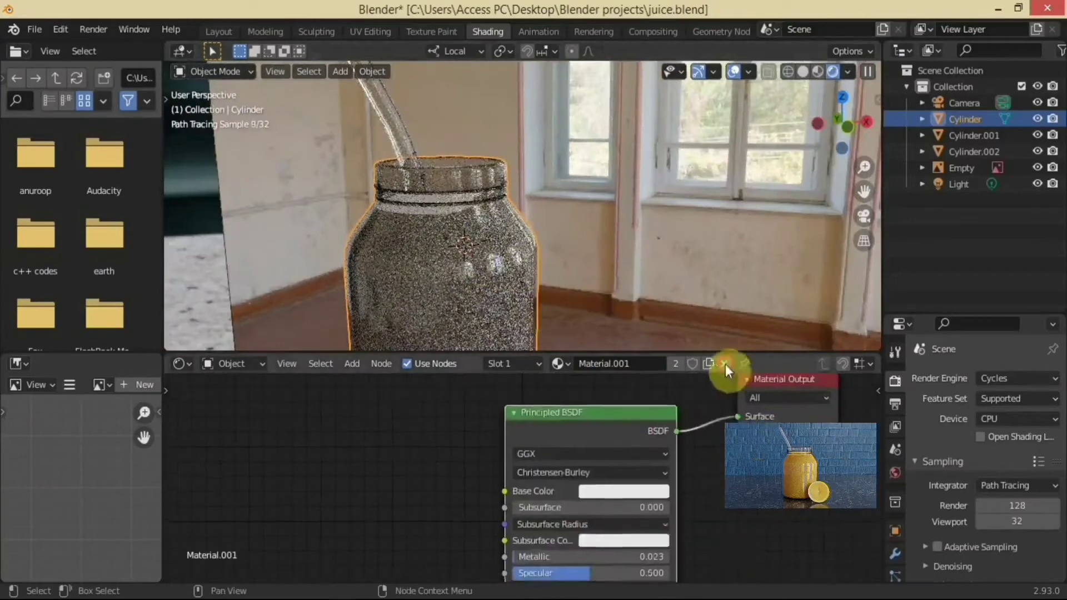
{"action": "key", "text": "ctrl+z"}
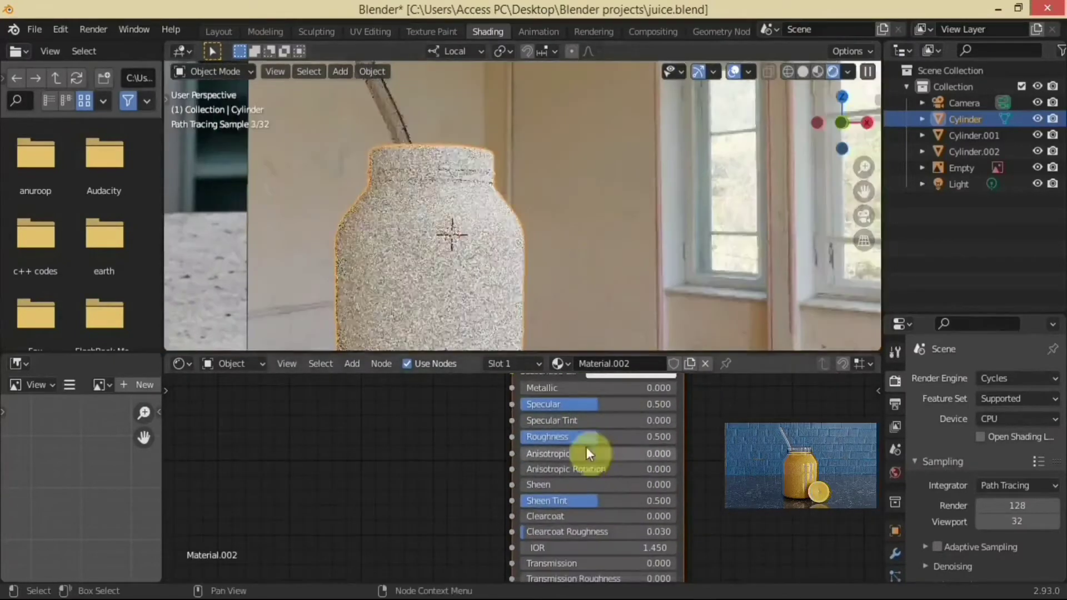
{"action": "middle_click_drag", "start_coordinate": [744, 383], "coordinate": [768, 400]}
{"action": "scroll", "coordinate": [769, 401], "scroll_direction": "down", "scroll_amount": 3}
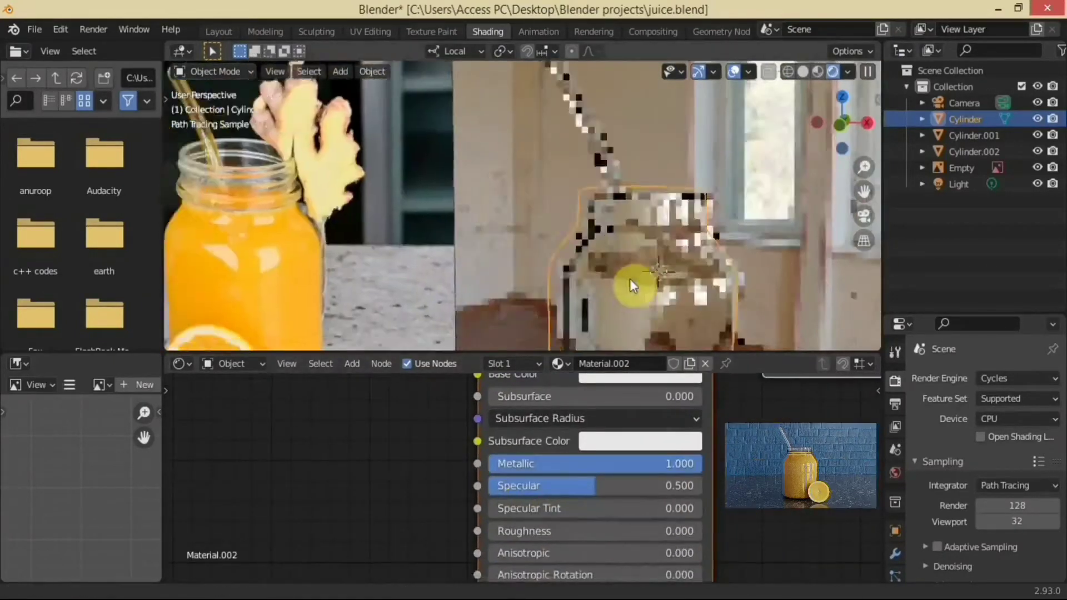
Set the jar material's Transmission to 1.000 and adjust its Transmission Roughness
{"action": "scroll", "coordinate": [684, 428], "scroll_direction": "down", "scroll_amount": 3}
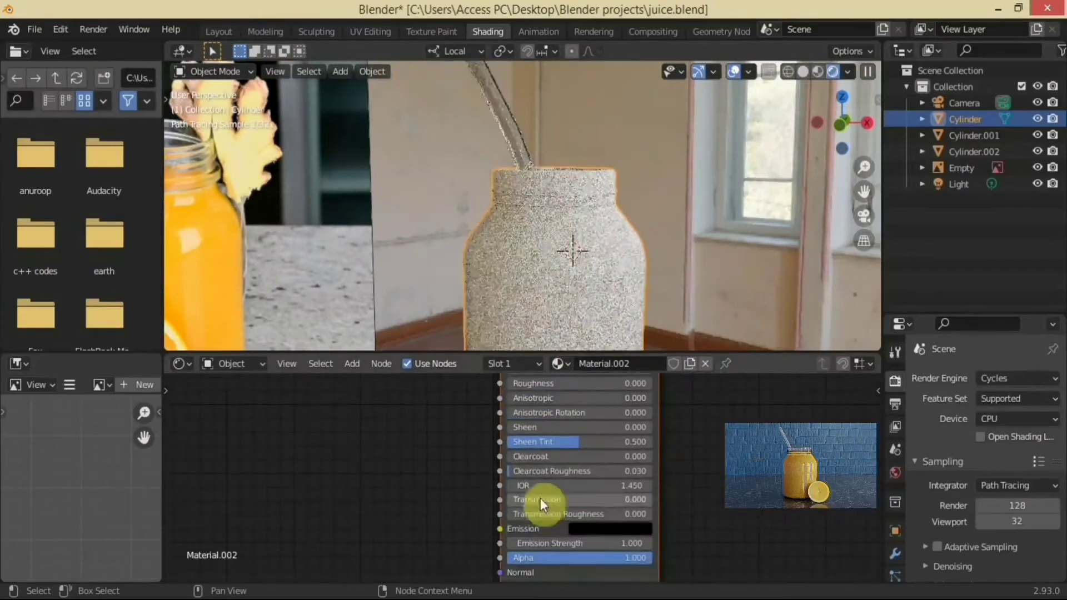
{"action": "left_click_drag", "start_coordinate": [543, 514], "coordinate": [624, 517]}
{"action": "left_click_drag", "start_coordinate": [578, 486], "coordinate": [623, 485]}
{"action": "left_click_drag", "start_coordinate": [510, 500], "coordinate": [643, 503]}
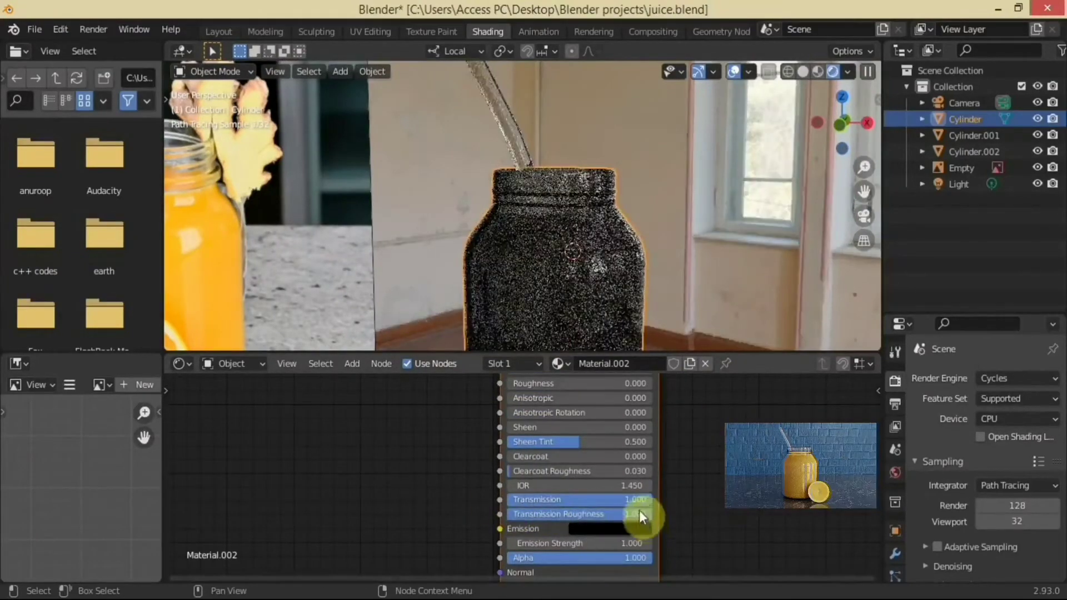
{"action": "left_click", "coordinate": [974, 151]}
{"action": "scroll", "coordinate": [667, 400], "scroll_direction": "up", "scroll_amount": 5, "text": "shift"}
{"action": "left_click", "coordinate": [619, 439]}
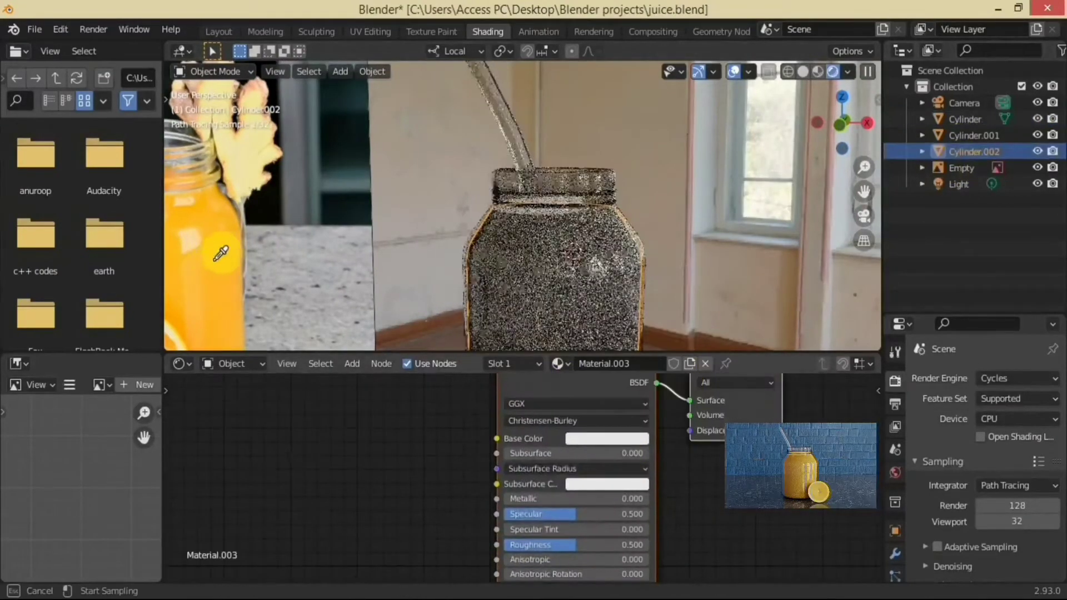
Set the juice's base colour to orange-yellow and hide the jar to view it
{"action": "middle_click_drag", "start_coordinate": [655, 261], "coordinate": [684, 322]}
{"action": "left_click", "coordinate": [1037, 135]}
{"action": "middle_click_drag", "start_coordinate": [723, 134], "coordinate": [641, 122]}
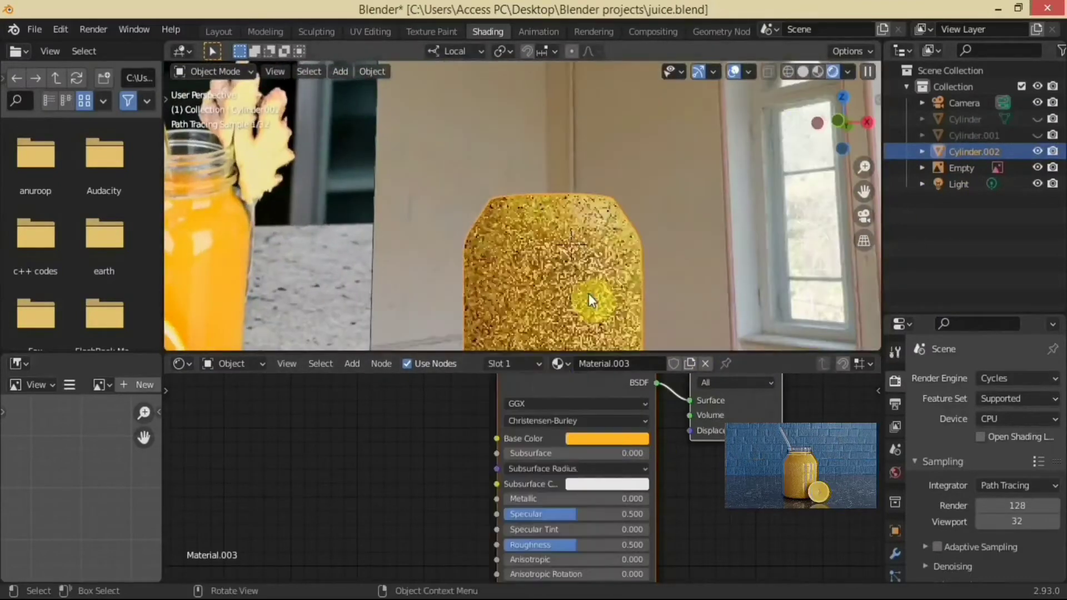
{"action": "middle_click_drag", "start_coordinate": [589, 293], "coordinate": [528, 345]}
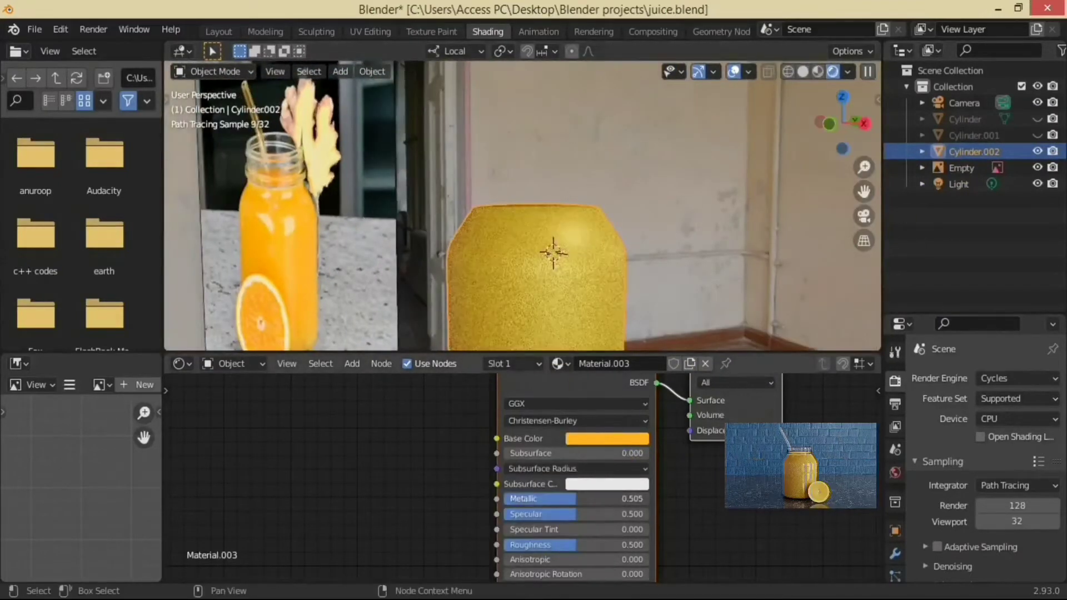
Adjust the juice's Metallic and raise Roughness to 0.855, then unhide the jar and tube
{"action": "middle_click_drag", "start_coordinate": [645, 534], "coordinate": [667, 475]}
{"action": "mouse_move", "coordinate": [589, 486]}
{"action": "left_mouse_down"}
{"action": "mouse_move", "coordinate": [628, 487]}
{"action": "mouse_move", "coordinate": [617, 487]}
{"action": "left_mouse_up"}
{"action": "left_click", "coordinate": [1037, 135]}
{"action": "left_click", "coordinate": [1038, 118]}
{"action": "left_click", "coordinate": [992, 138]}
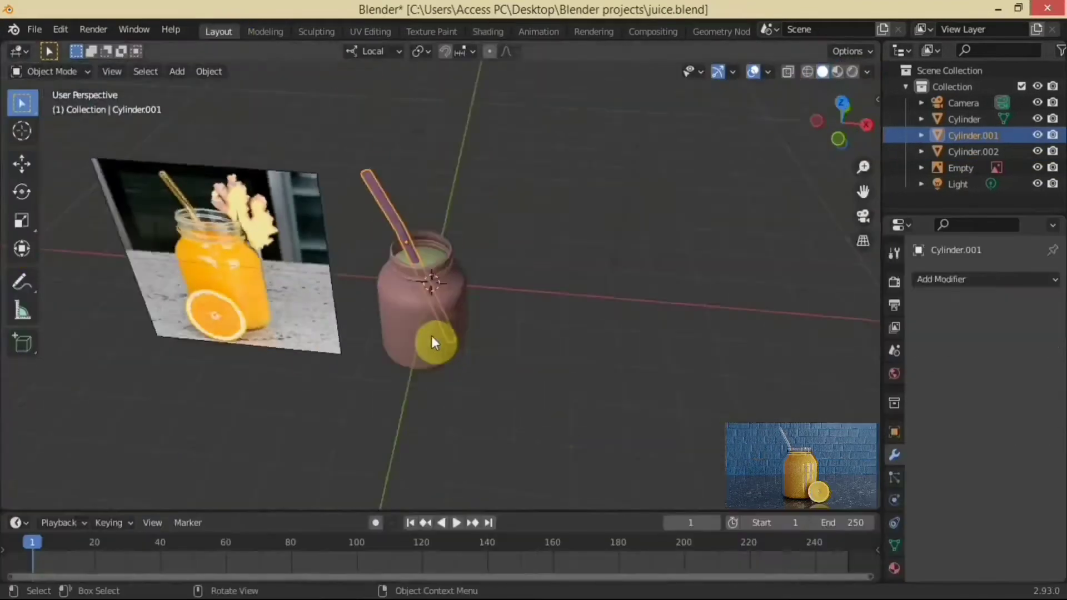
Move the straw down inside the jar and check it from the front orthographic view
{"action": "scroll", "coordinate": [432, 336], "scroll_direction": "up", "scroll_amount": 3}
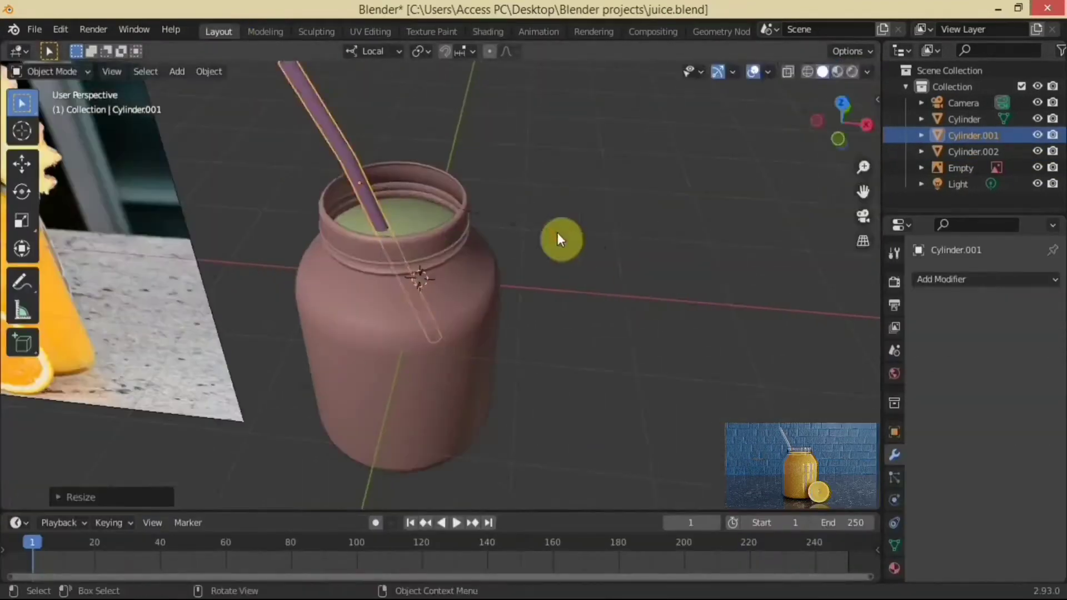
{"action": "key", "text": "g"}
{"action": "left_click", "coordinate": [491, 231]}
{"action": "scroll", "coordinate": [470, 317], "scroll_direction": "down", "scroll_amount": 4}
{"action": "scroll", "coordinate": [550, 425], "scroll_direction": "up", "scroll_amount": 3}
{"action": "left_click", "coordinate": [34, 29]}
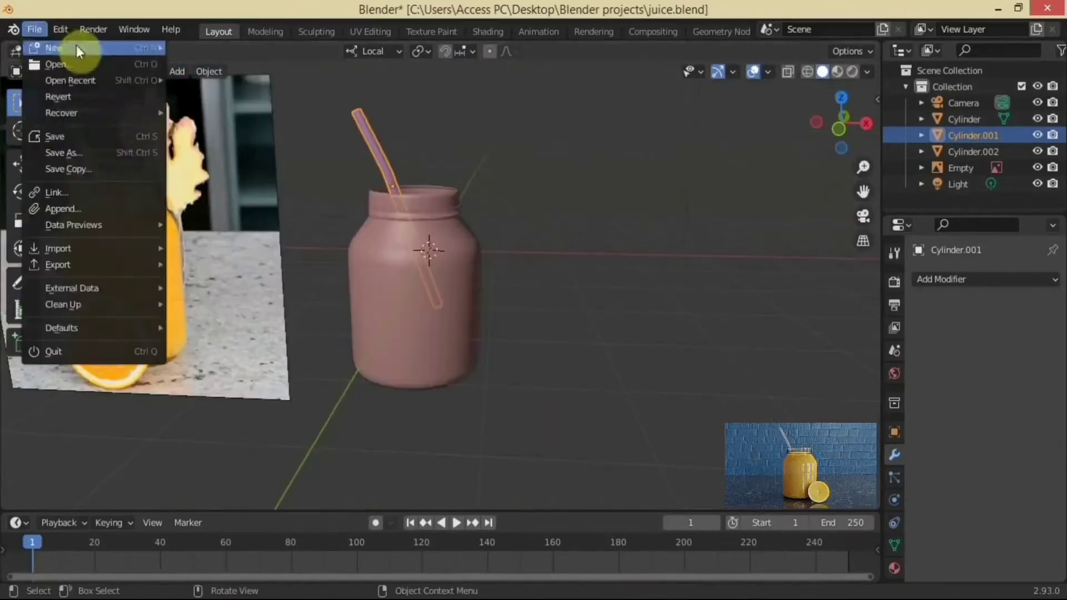
{"action": "scroll", "coordinate": [484, 398], "scroll_direction": "up", "scroll_amount": 3}
{"action": "scroll", "coordinate": [350, 428], "scroll_direction": "down", "scroll_amount": 3}
{"action": "mouse_move", "coordinate": [484, 398]}
{"action": "middle_mouse_down"}
{"action": "mouse_move", "coordinate": [350, 429]}
{"action": "mouse_move", "coordinate": [428, 443]}
{"action": "mouse_move", "coordinate": [658, 317]}
{"action": "mouse_move", "coordinate": [431, 333]}
{"action": "middle_mouse_up"}
{"action": "key", "text": "g"}
{"action": "left_click", "coordinate": [427, 443]}
{"action": "key", "text": "KP_1"}
{"action": "scroll", "coordinate": [615, 279], "scroll_direction": "up", "scroll_amount": 3}
{"action": "scroll", "coordinate": [644, 286], "scroll_direction": "down", "scroll_amount": 5}
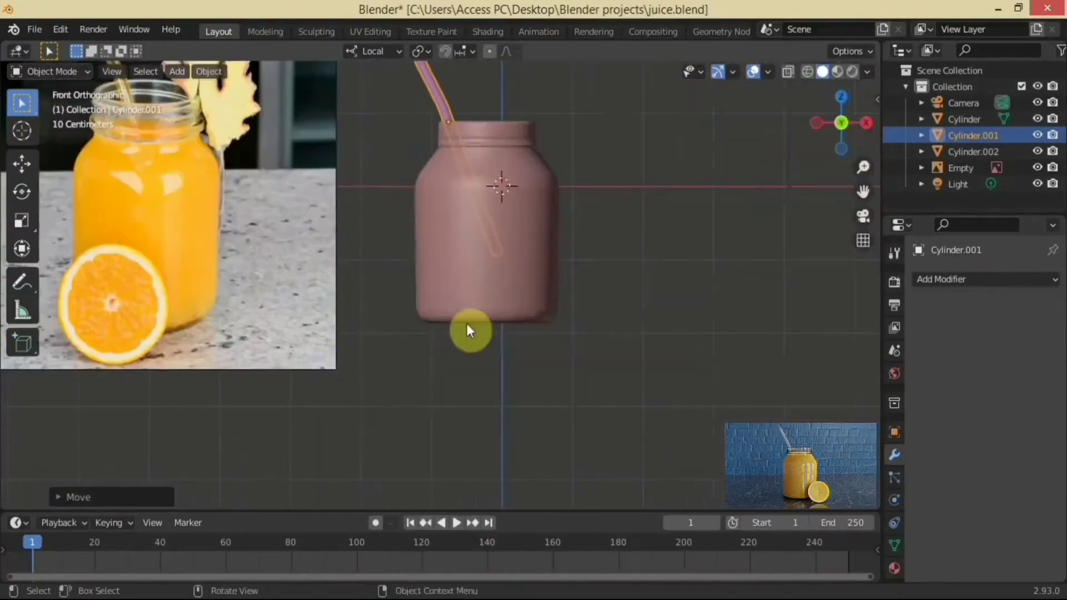
Add a plane to the scene and scale it up
{"action": "key", "text": "shift+a"}
{"action": "left_click", "coordinate": [531, 398]}
{"action": "key", "text": "s"}
{"action": "middle_click_drag", "start_coordinate": [531, 398], "coordinate": [507, 388]}
Search the web for 'cc0 textures', open ambientCG and search its assets for marble
{"action": "key", "text": "alt+Tab"}
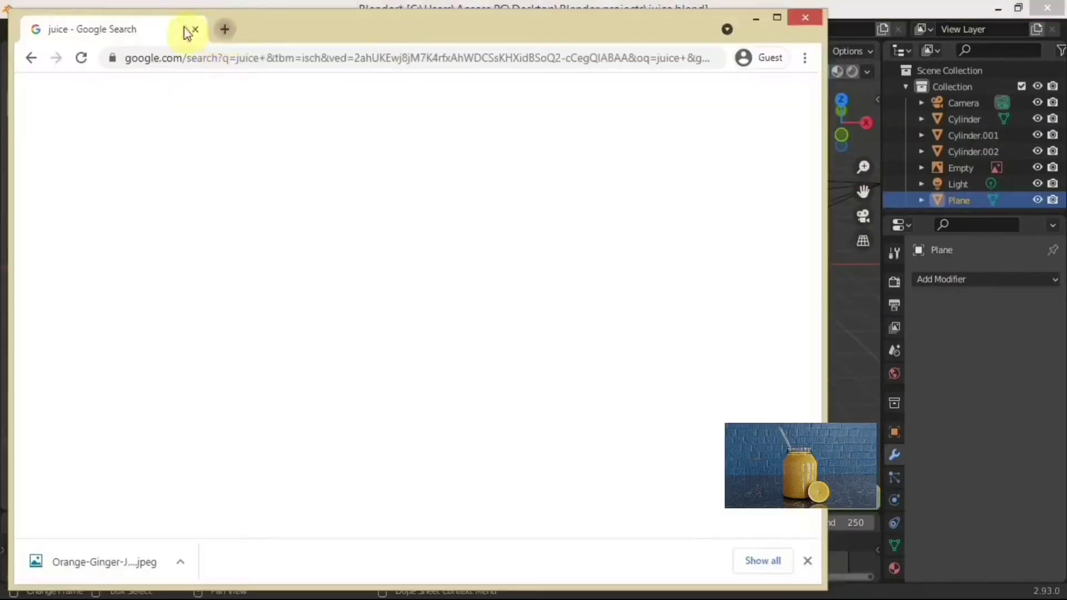
{"action": "type", "text": "cc0 textures"}
{"action": "key", "text": "Return"}
{"action": "left_click", "coordinate": [405, 251]}
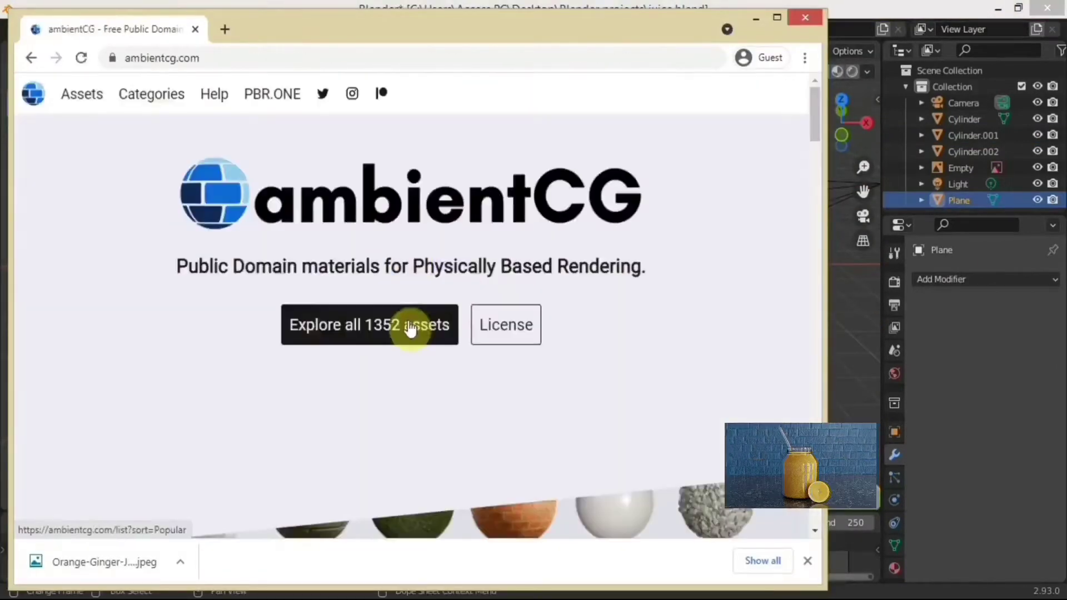
{"action": "left_click", "coordinate": [410, 326]}
{"action": "type", "text": "ble"}
{"action": "key", "text": "Return"}
Download Marble 016 as 4K-JPG and show the zip in its Downloads folder
{"action": "scroll", "coordinate": [560, 286], "scroll_direction": "down", "scroll_amount": 5}
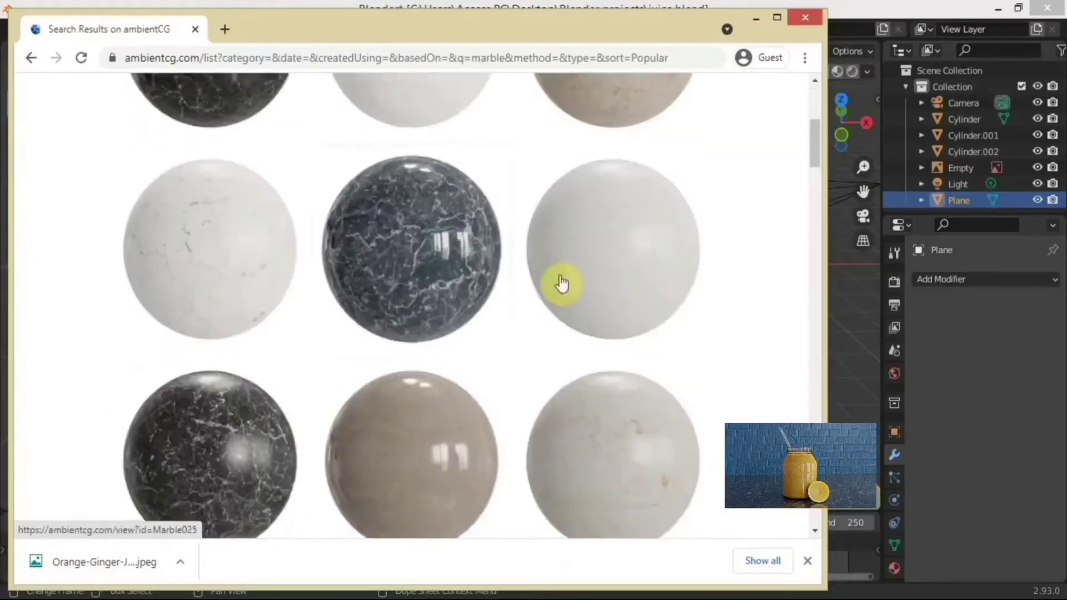
{"action": "left_click_drag", "start_coordinate": [455, 29], "coordinate": [796, 20]}
{"action": "scroll", "coordinate": [637, 304], "scroll_direction": "up", "scroll_amount": 2}
{"action": "scroll", "coordinate": [636, 304], "scroll_direction": "up", "scroll_amount": 1}
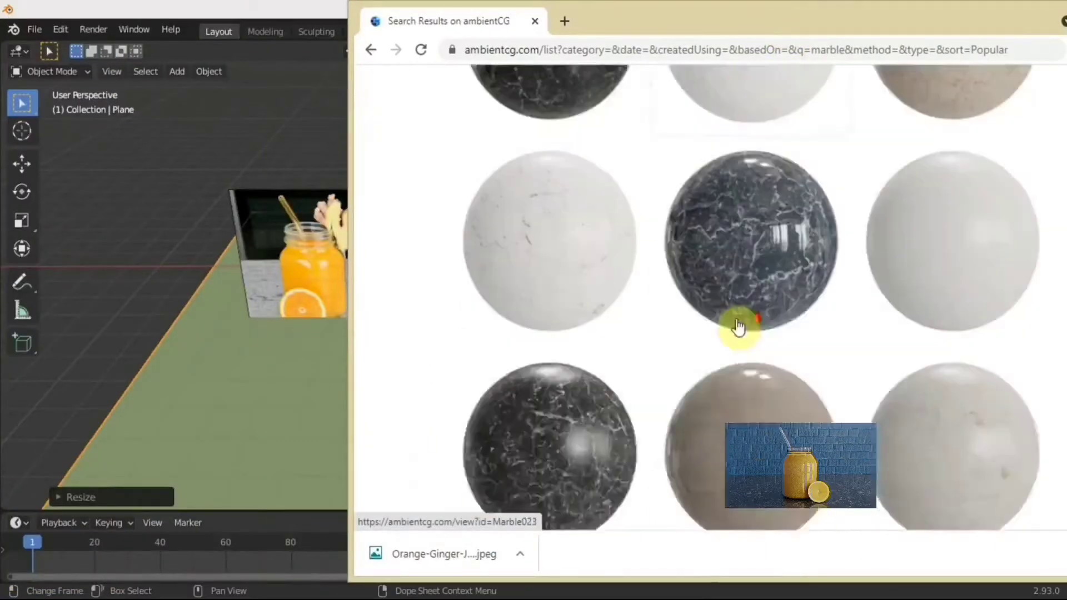
{"action": "scroll", "coordinate": [739, 326], "scroll_direction": "down", "scroll_amount": 5}
{"action": "scroll", "coordinate": [833, 282], "scroll_direction": "up", "scroll_amount": 3}
{"action": "scroll", "coordinate": [612, 357], "scroll_direction": "up", "scroll_amount": 5}
{"action": "scroll", "coordinate": [761, 418], "scroll_direction": "down", "scroll_amount": 10}
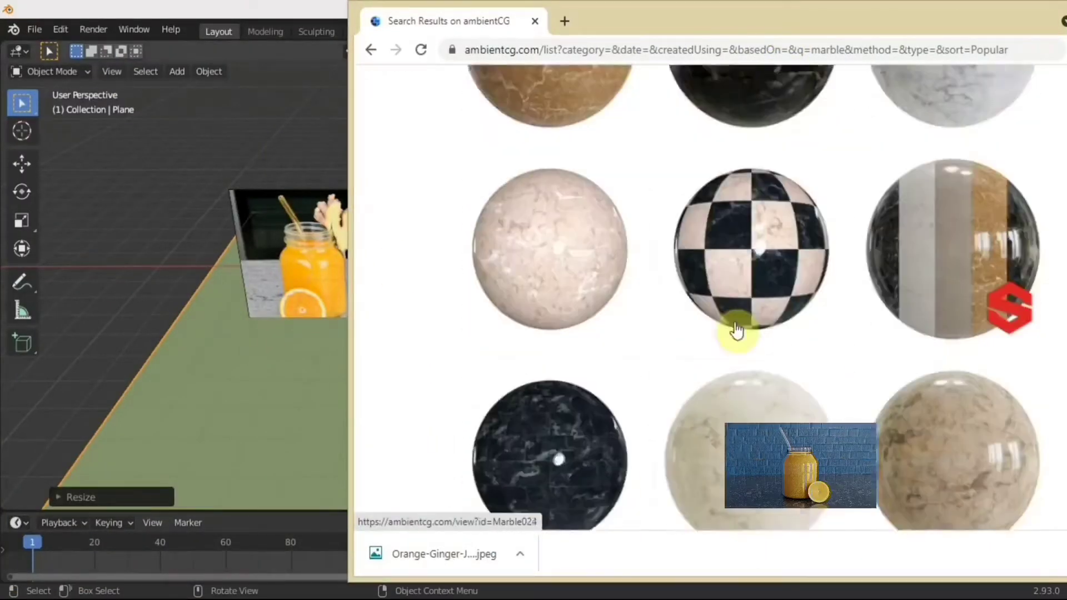
{"action": "scroll", "coordinate": [529, 233], "scroll_direction": "up", "scroll_amount": 15}
{"action": "left_click", "coordinate": [553, 383]}
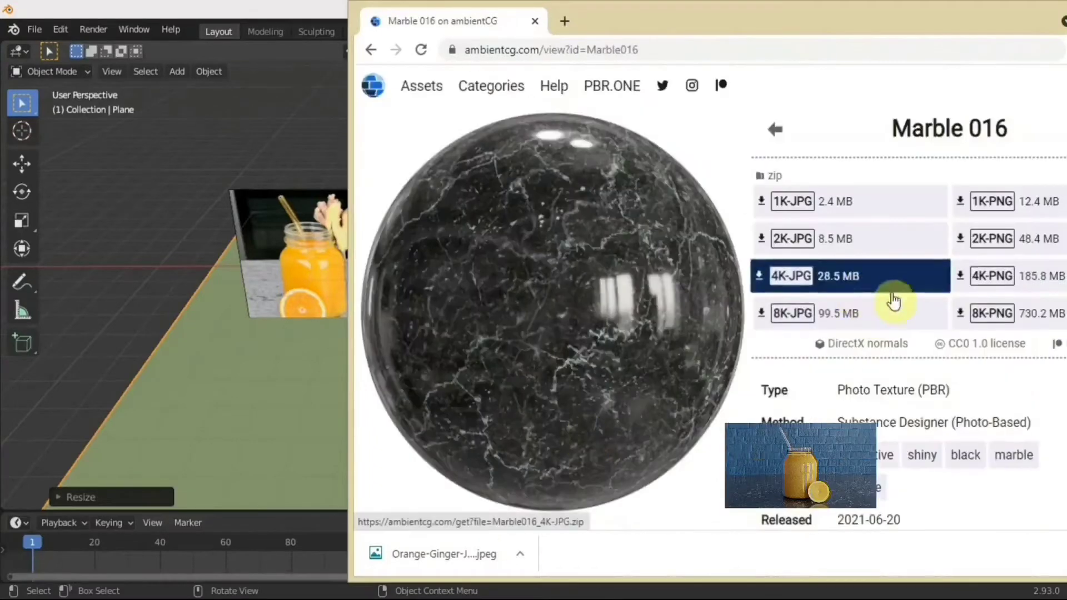
{"action": "left_click", "coordinate": [906, 272]}
{"action": "left_click", "coordinate": [520, 554]}
{"action": "left_click", "coordinate": [550, 498]}
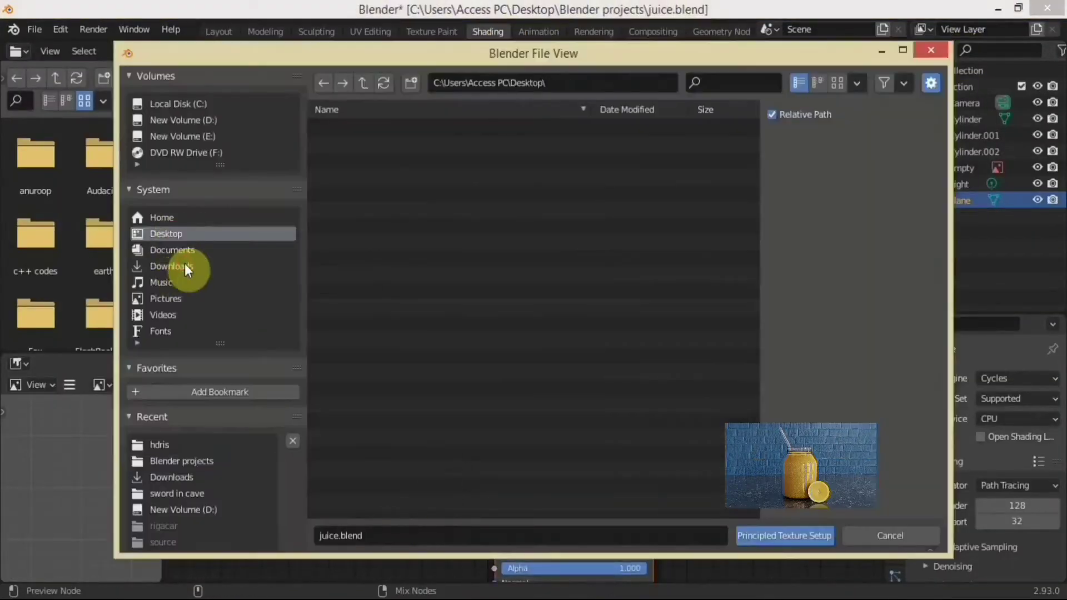
Load the Marble016 colour texture from the Downloads folder
{"action": "left_click", "coordinate": [185, 263]}
{"action": "scroll", "coordinate": [392, 356], "scroll_direction": "down", "scroll_amount": 5}
{"action": "scroll", "coordinate": [392, 355], "scroll_direction": "down", "scroll_amount": 2}
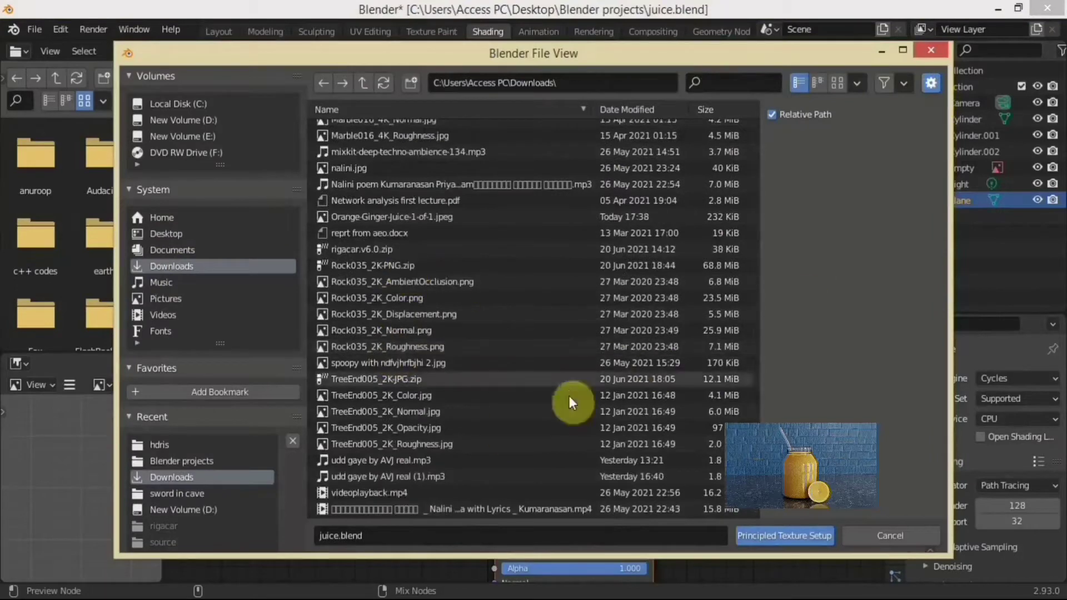
{"action": "scroll", "coordinate": [757, 346], "scroll_direction": "up", "scroll_amount": 3}
{"action": "scroll", "coordinate": [555, 306], "scroll_direction": "up", "scroll_amount": 3}
{"action": "left_click", "coordinate": [445, 282]}
{"action": "key", "text": "Return"}
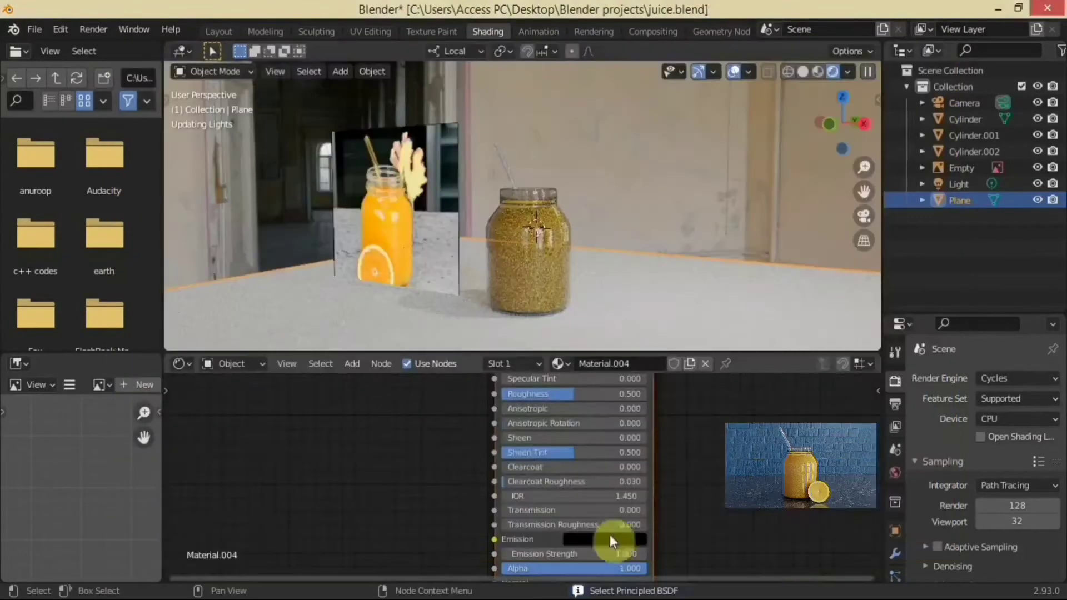
Apply Principled Texture Setup with the Marble016 maps to the floor plane's shader
{"action": "left_click", "coordinate": [637, 542]}
{"action": "key", "text": "ctrl+shift+t"}
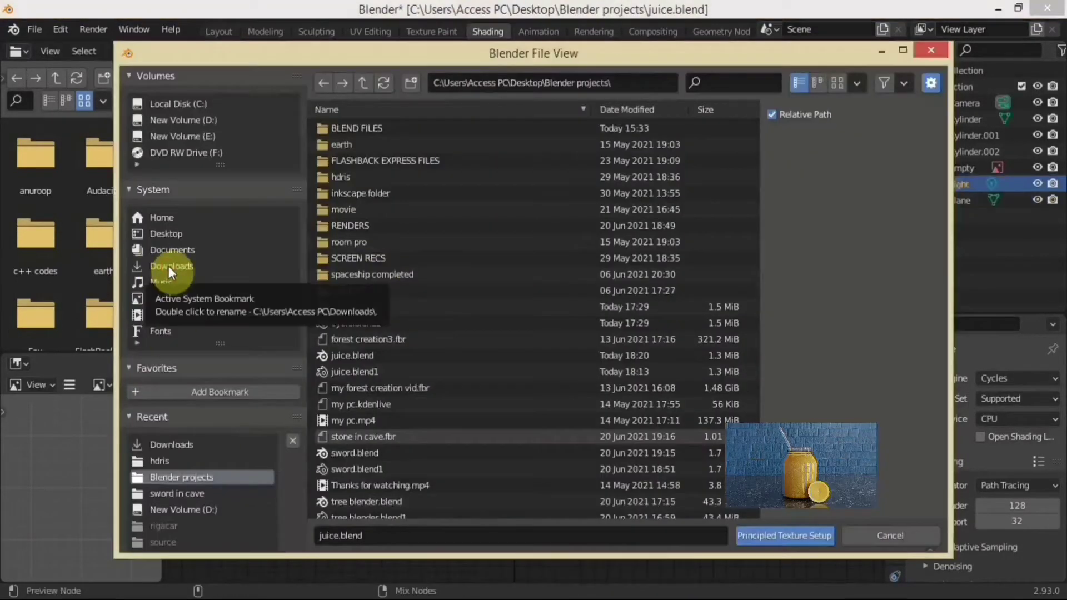
{"action": "left_click", "coordinate": [168, 265]}
{"action": "double_click", "coordinate": [413, 405]}
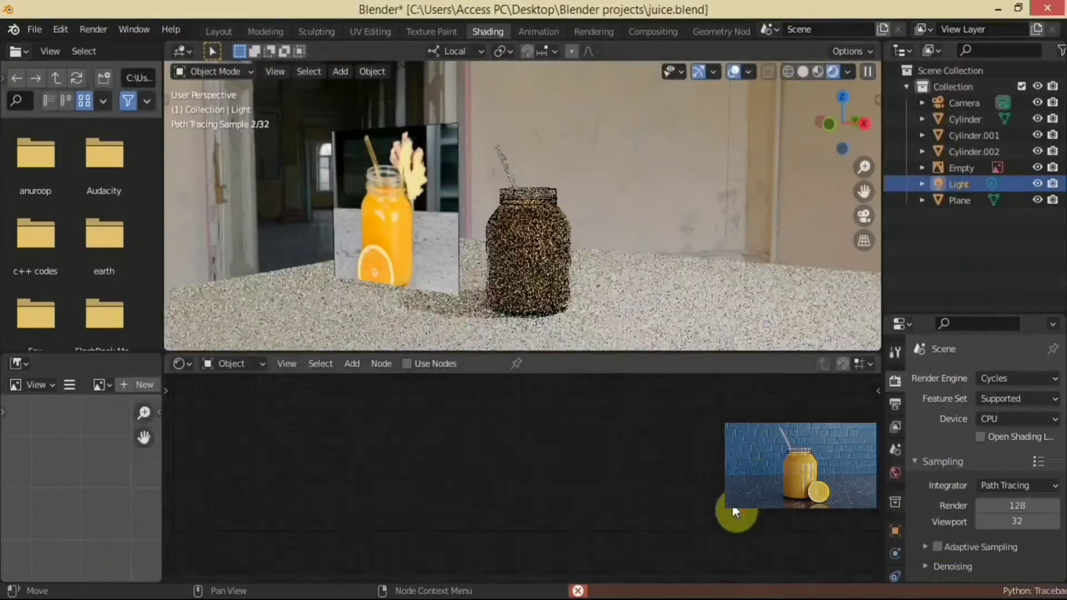
{"action": "scroll", "coordinate": [507, 517], "scroll_direction": "up", "scroll_amount": 3}
{"action": "left_click", "coordinate": [973, 135]}
{"action": "left_click", "coordinate": [959, 200]}
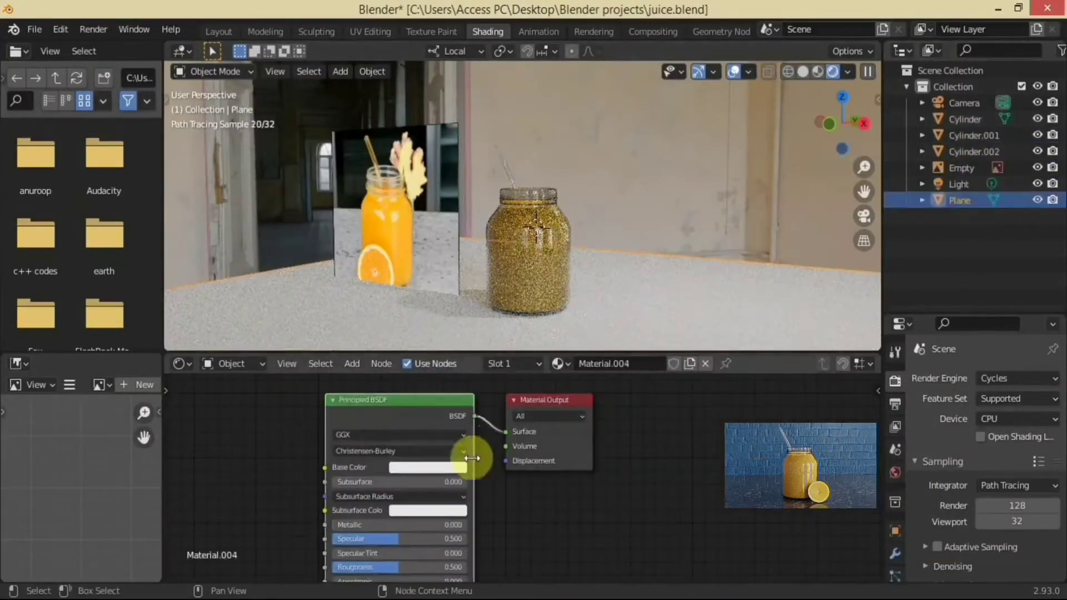
{"action": "key", "text": "ctrl+shift+t"}
{"action": "key", "text": "Return"}
Review the marble floor from above and the new mapping nodes in the node editor
{"action": "middle_click_drag", "start_coordinate": [488, 477], "coordinate": [552, 458]}
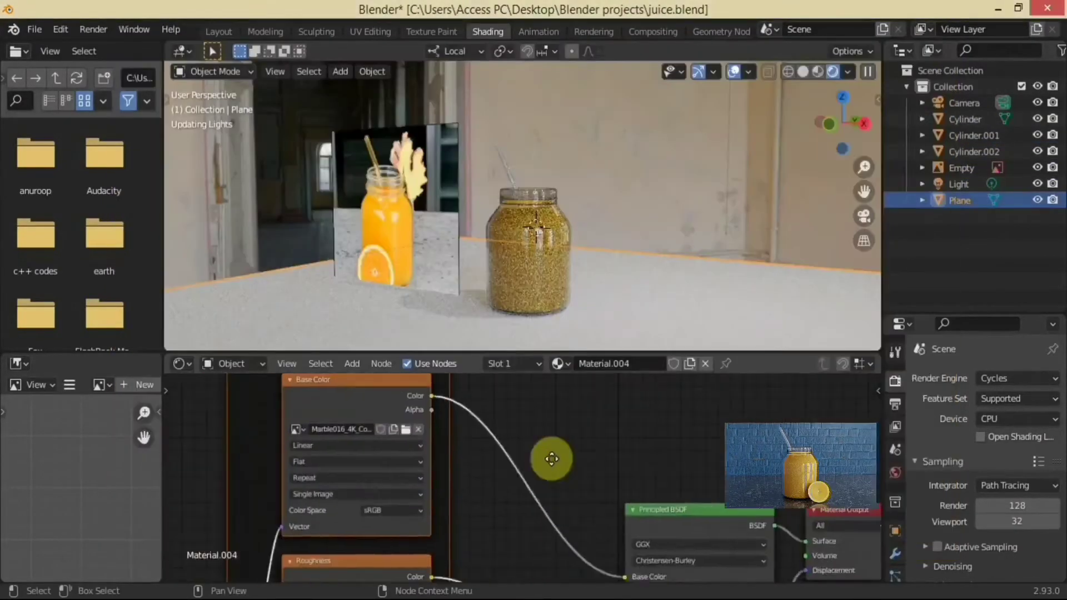
{"action": "middle_click_drag", "start_coordinate": [639, 278], "coordinate": [682, 322]}
{"action": "scroll", "coordinate": [682, 322], "scroll_direction": "down", "scroll_amount": 3}
{"action": "scroll", "coordinate": [553, 517], "scroll_direction": "down", "scroll_amount": 2}
{"action": "middle_click_drag", "start_coordinate": [553, 517], "coordinate": [503, 512]}
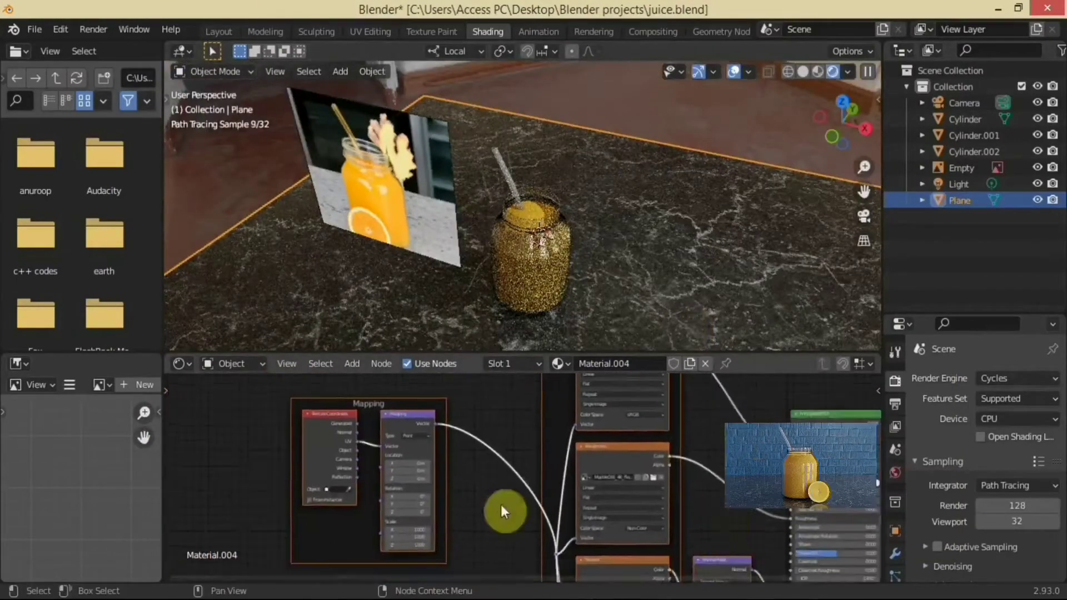
{"action": "scroll", "coordinate": [503, 512], "scroll_direction": "up", "scroll_amount": 3}
{"action": "left_click", "coordinate": [370, 32]}
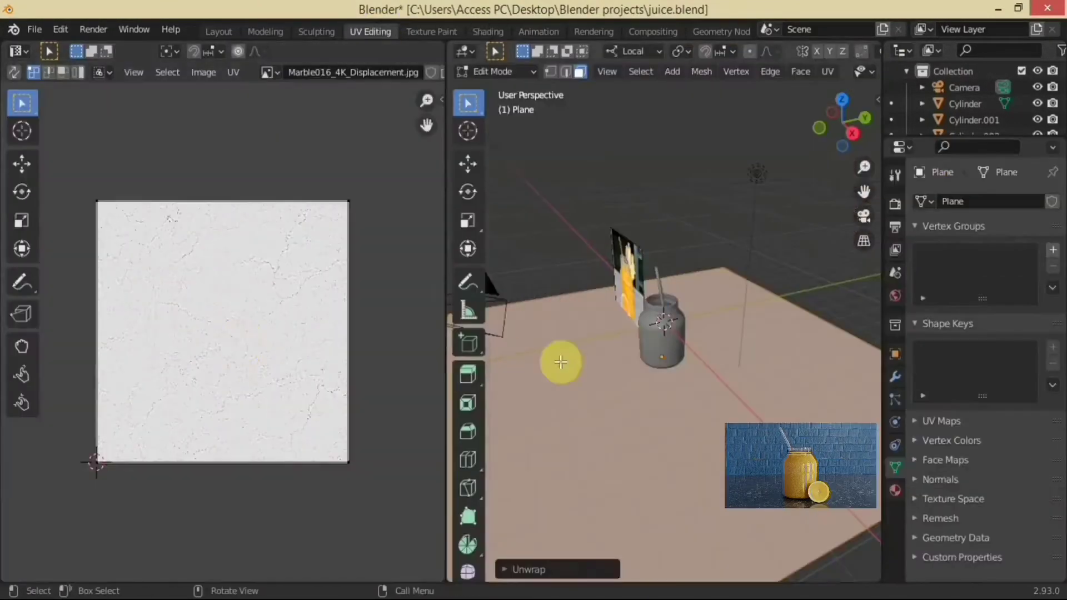
Preview the marble floor in material and rendered shading with overlays hidden
{"action": "key", "text": "z"}
{"action": "left_click", "coordinate": [689, 467]}
{"action": "key", "text": "z"}
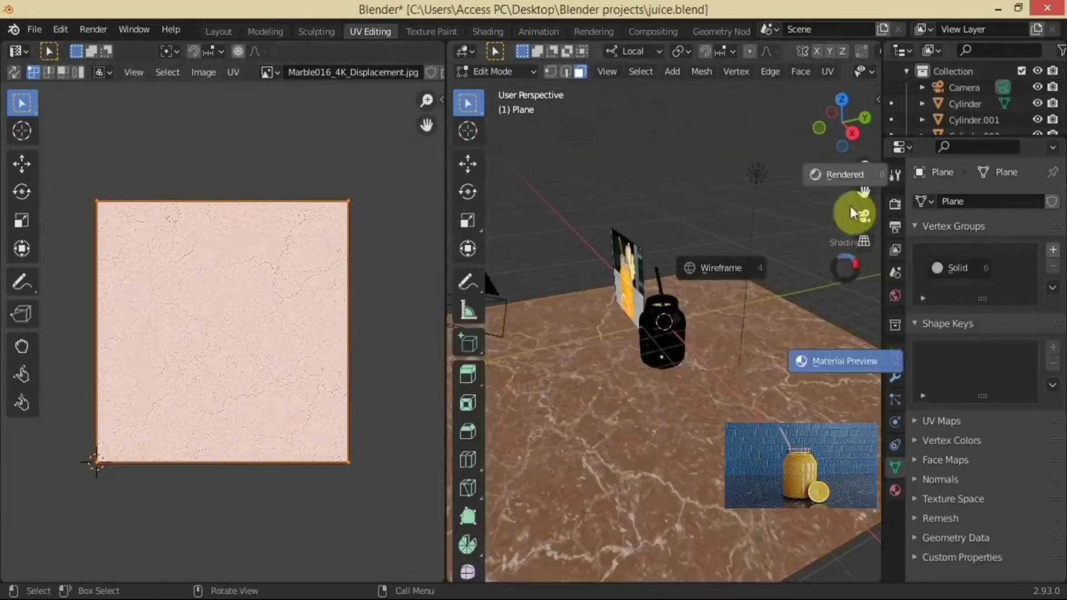
{"action": "left_click", "coordinate": [850, 208]}
{"action": "mouse_move", "coordinate": [698, 464]}
{"action": "middle_mouse_down"}
{"action": "mouse_move", "coordinate": [662, 312]}
{"action": "mouse_move", "coordinate": [702, 364]}
{"action": "middle_mouse_up"}
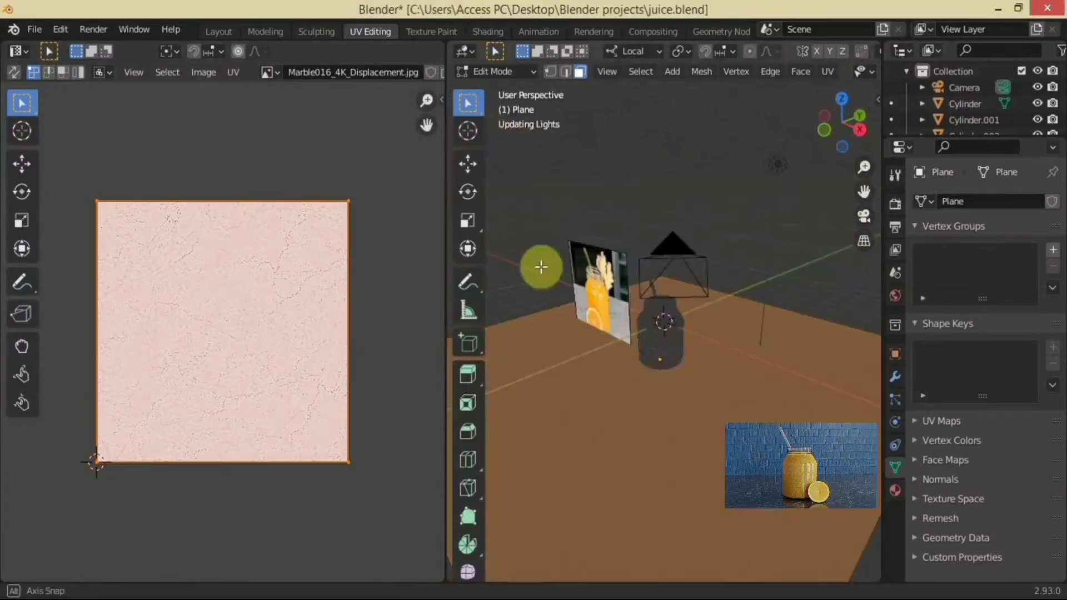
{"action": "mouse_move", "coordinate": [811, 131]}
{"action": "left_mouse_down"}
{"action": "mouse_move", "coordinate": [743, 389]}
{"action": "mouse_move", "coordinate": [520, 491]}
{"action": "left_mouse_up"}
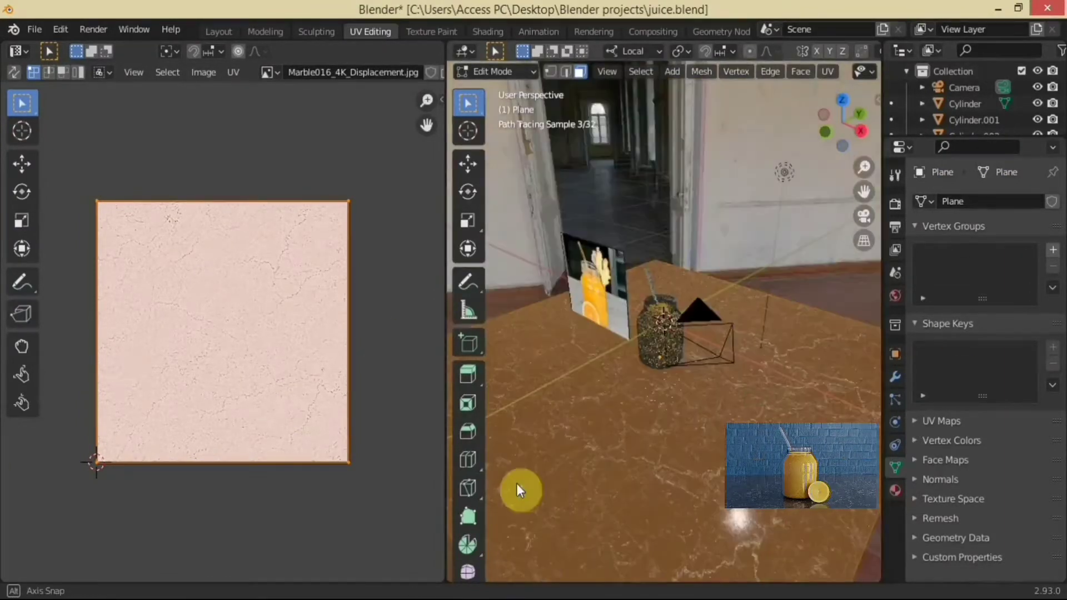
{"action": "key", "text": "shift+alt+z"}
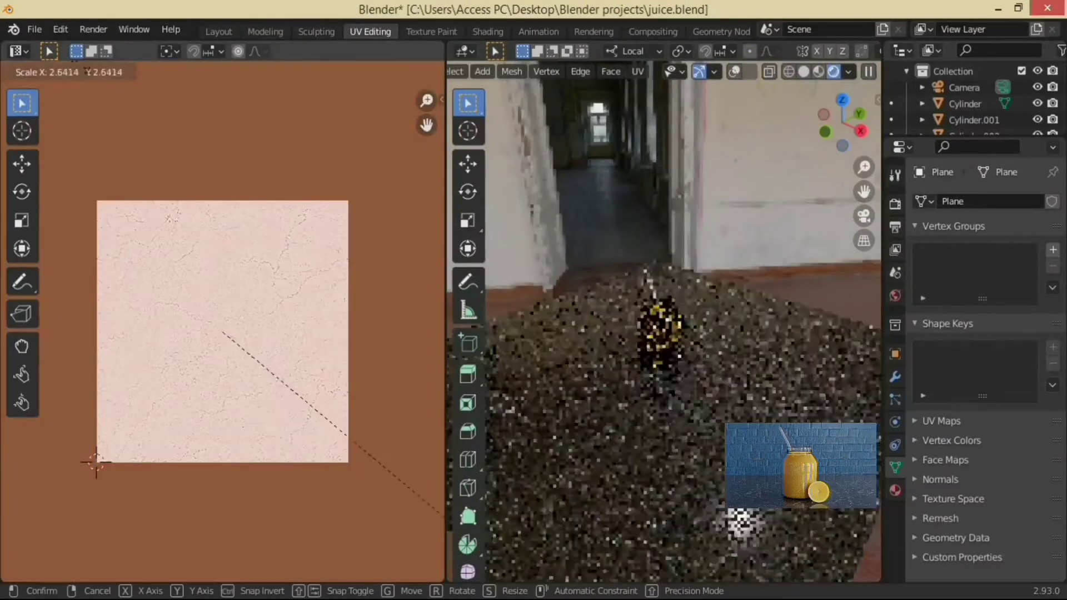
Scale the floor's UVs up about 2.64 and add a UV sphere in Layout
{"action": "left_click", "coordinate": [273, 132]}
{"action": "left_click", "coordinate": [218, 31]}
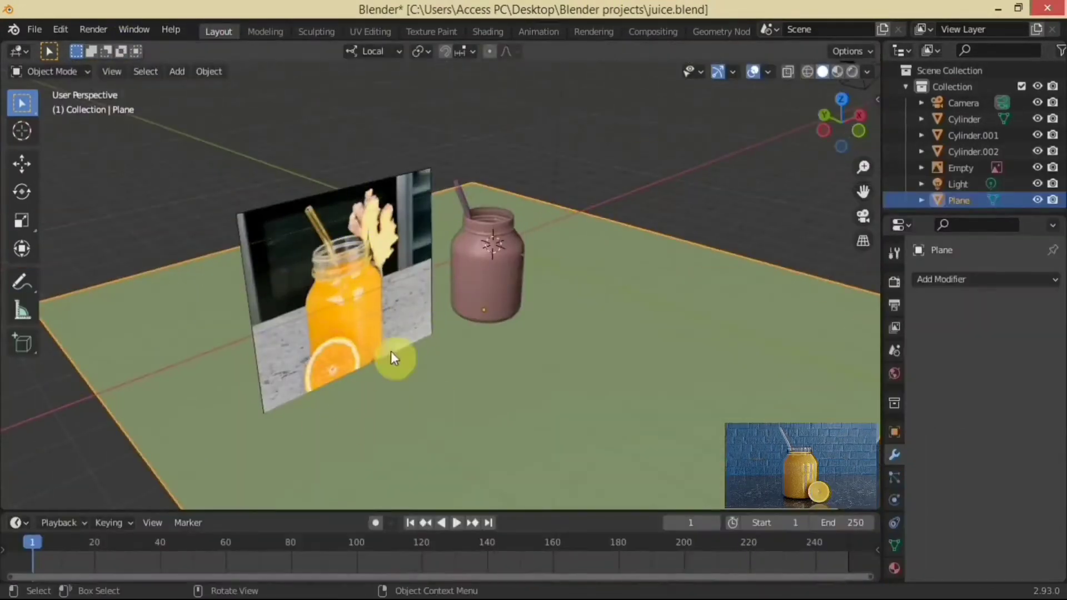
{"action": "scroll", "coordinate": [391, 358], "scroll_direction": "up", "scroll_amount": 5}
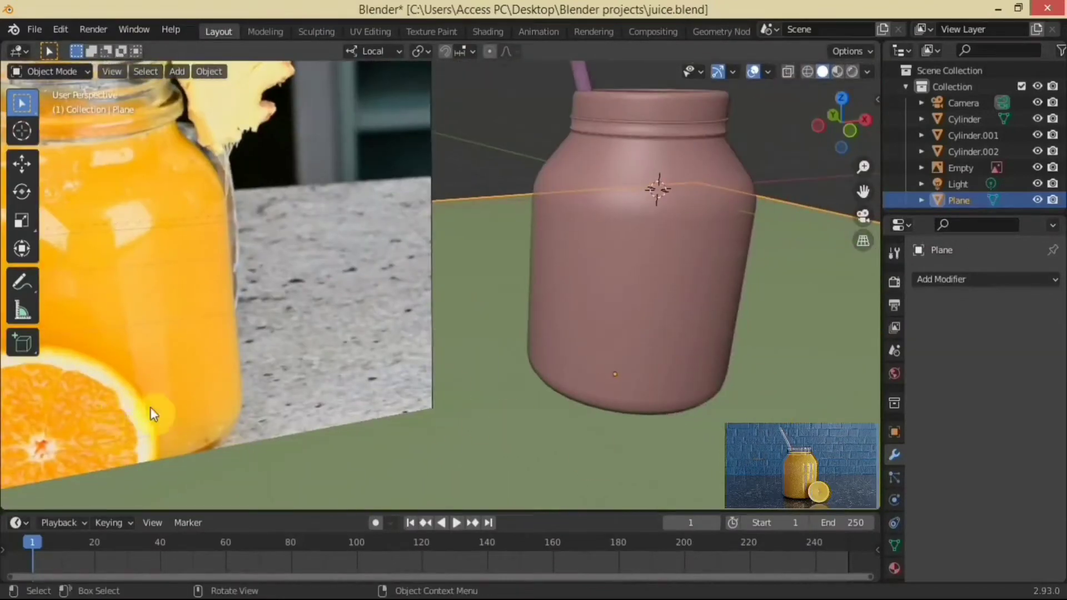
{"action": "key", "text": "s"}
{"action": "left_click", "coordinate": [489, 341]}
{"action": "scroll", "coordinate": [460, 365], "scroll_direction": "down", "scroll_amount": 3}
Save juice.blend, restore overlays and solid shading, and inspect the jar's glass shader nodes
{"action": "key", "text": "ctrl+s"}
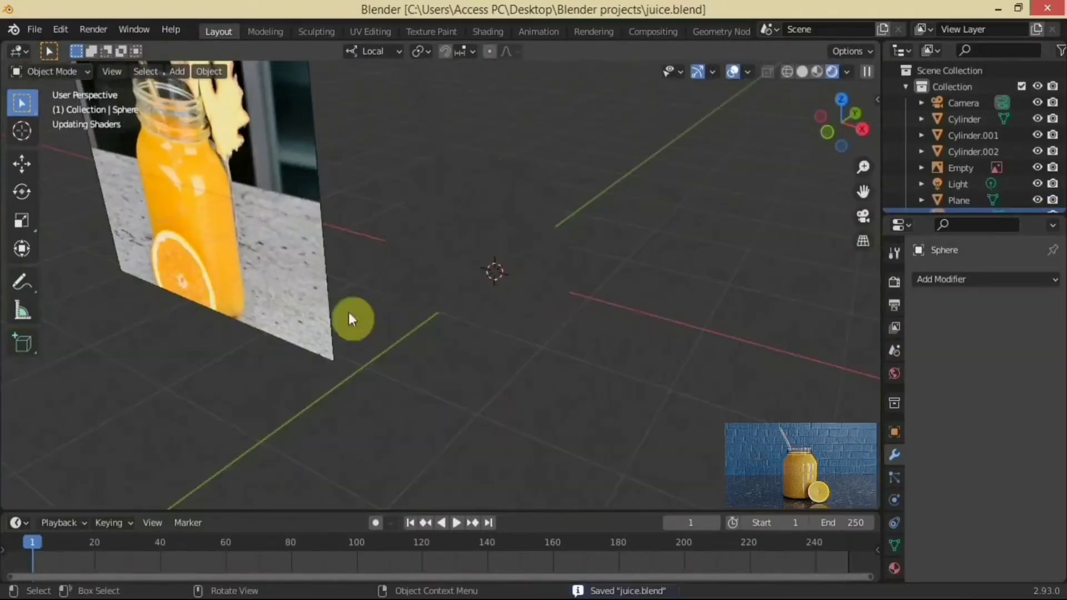
{"action": "left_click", "coordinate": [733, 71]}
{"action": "key", "text": "shift+alt+z"}
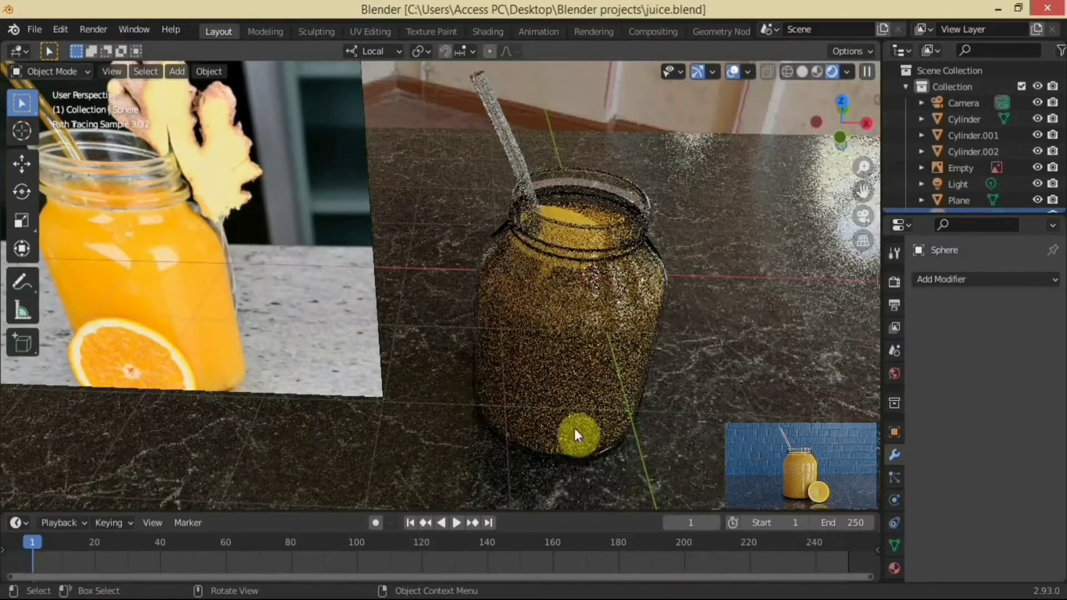
{"action": "left_click", "coordinate": [800, 72]}
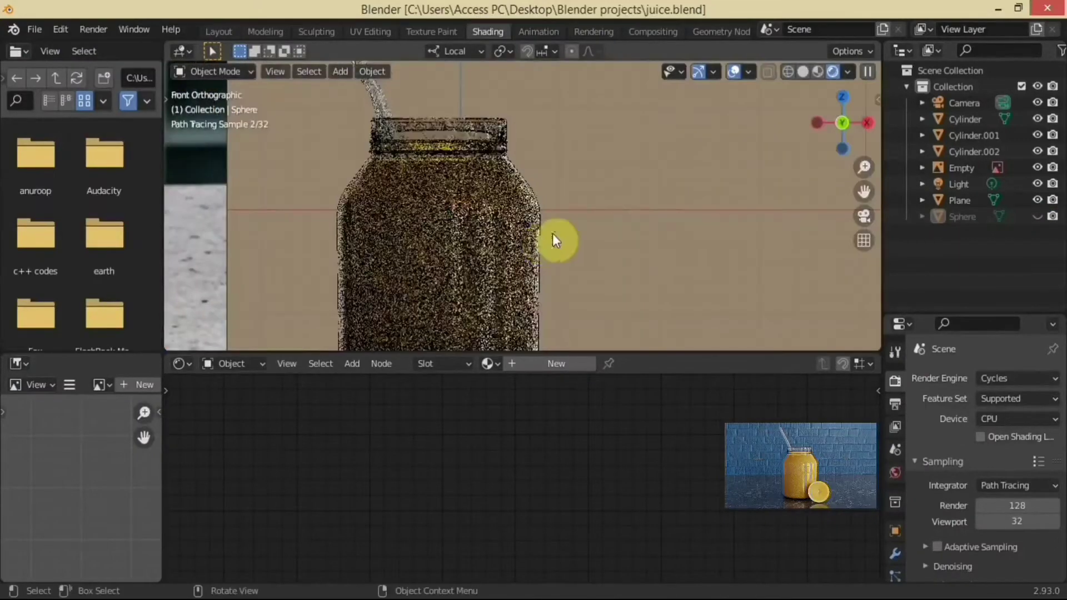
{"action": "scroll", "coordinate": [772, 532], "scroll_direction": "up", "scroll_amount": 5}
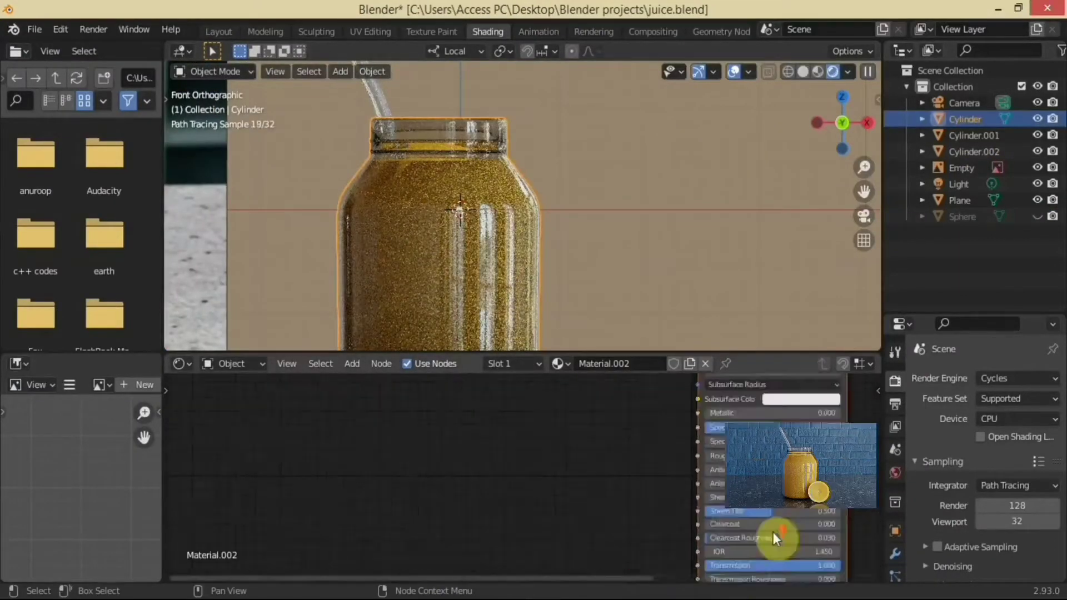
{"action": "middle_click_drag", "start_coordinate": [772, 531], "coordinate": [600, 555]}
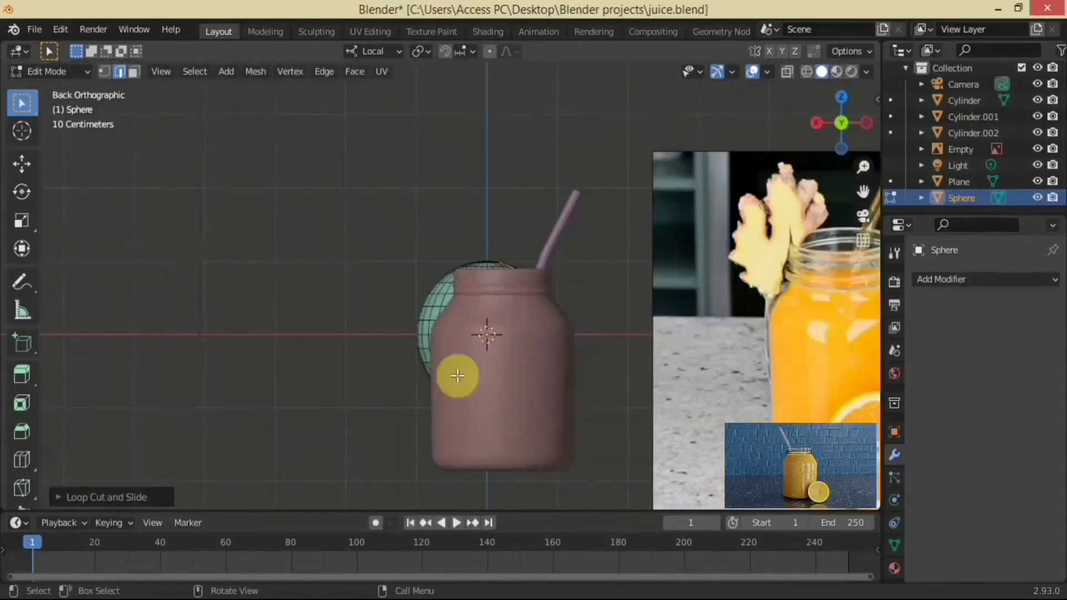
Select half of the sphere's faces to reduce it to a hemisphere
{"action": "left_click_drag", "start_coordinate": [350, 247], "coordinate": [606, 436]}
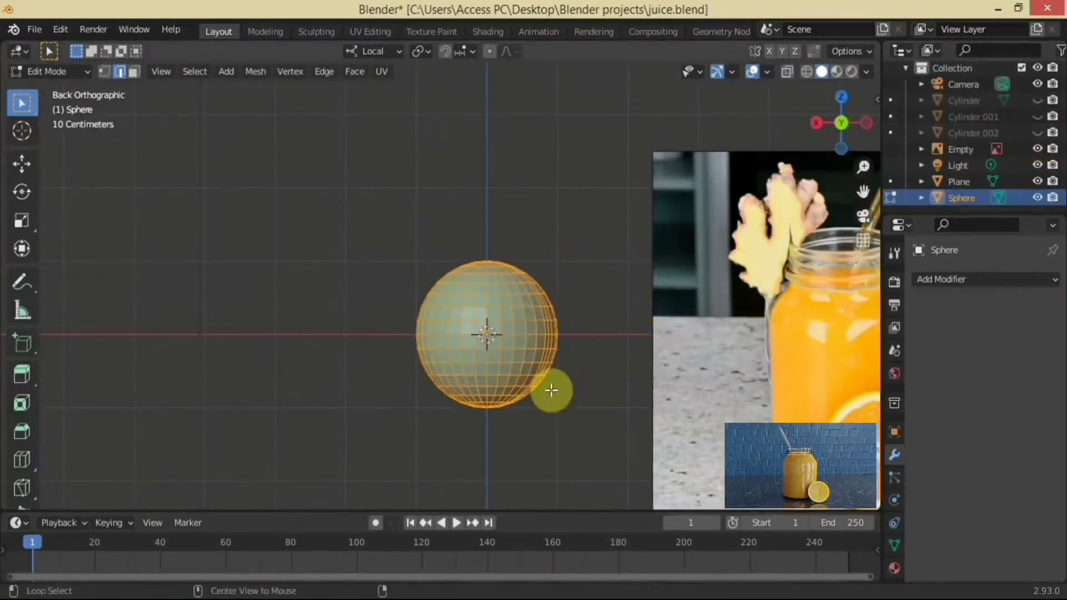
{"action": "key", "text": "3"}
{"action": "mouse_move", "coordinate": [551, 391]}
{"action": "middle_mouse_down"}
{"action": "mouse_move", "coordinate": [734, 405]}
{"action": "mouse_move", "coordinate": [635, 305]}
{"action": "mouse_move", "coordinate": [500, 322]}
{"action": "mouse_move", "coordinate": [482, 384]}
{"action": "mouse_move", "coordinate": [293, 305]}
{"action": "mouse_move", "coordinate": [218, 370]}
{"action": "mouse_move", "coordinate": [148, 400]}
{"action": "mouse_move", "coordinate": [162, 393]}
{"action": "mouse_move", "coordinate": [231, 417]}
{"action": "mouse_move", "coordinate": [211, 334]}
{"action": "mouse_move", "coordinate": [503, 310]}
{"action": "mouse_move", "coordinate": [264, 236]}
{"action": "middle_mouse_up"}
{"action": "right_click", "coordinate": [704, 406]}
{"action": "right_click", "coordinate": [683, 315]}
{"action": "key", "text": "alt+h"}
{"action": "mouse_move", "coordinate": [151, 270]}
{"action": "middle_mouse_down"}
{"action": "mouse_move", "coordinate": [336, 307]}
{"action": "mouse_move", "coordinate": [293, 281]}
{"action": "middle_mouse_up"}
{"action": "mouse_move", "coordinate": [360, 362]}
{"action": "middle_mouse_down"}
{"action": "mouse_move", "coordinate": [468, 423]}
{"action": "mouse_move", "coordinate": [605, 291]}
{"action": "mouse_move", "coordinate": [598, 381]}
{"action": "mouse_move", "coordinate": [709, 302]}
{"action": "mouse_move", "coordinate": [603, 503]}
{"action": "middle_mouse_up"}
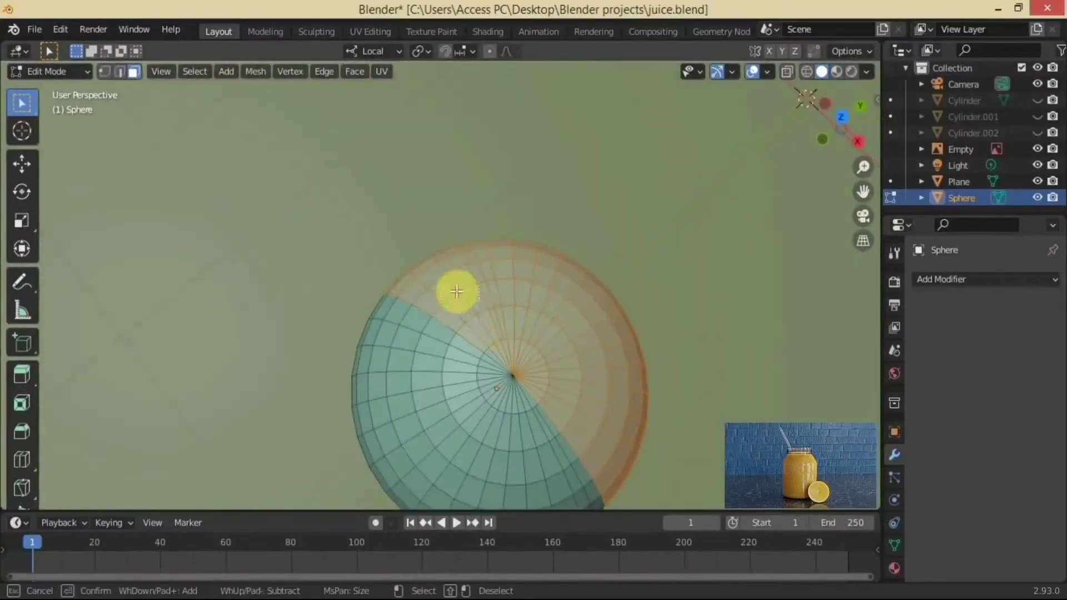
{"action": "mouse_move", "coordinate": [457, 291]}
{"action": "middle_mouse_down"}
{"action": "mouse_move", "coordinate": [457, 324]}
{"action": "mouse_move", "coordinate": [434, 293]}
{"action": "mouse_move", "coordinate": [550, 357]}
{"action": "mouse_move", "coordinate": [514, 305]}
{"action": "mouse_move", "coordinate": [362, 240]}
{"action": "mouse_move", "coordinate": [519, 267]}
{"action": "middle_mouse_up"}
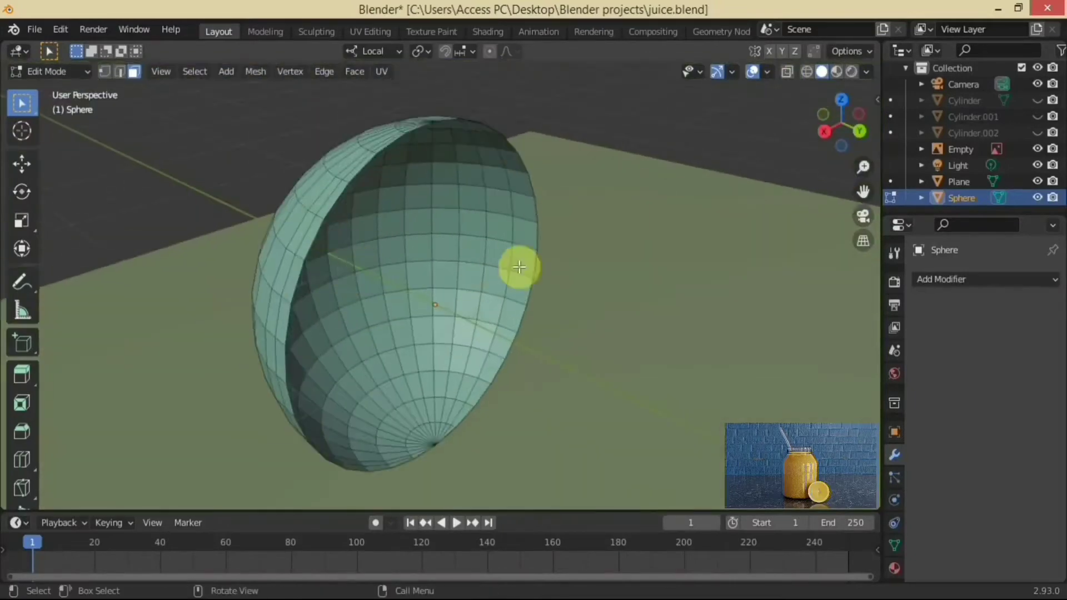
Fill the hemisphere's open rim with a single face
{"action": "key", "text": "f"}
{"action": "middle_click_drag", "start_coordinate": [348, 189], "coordinate": [405, 288]}
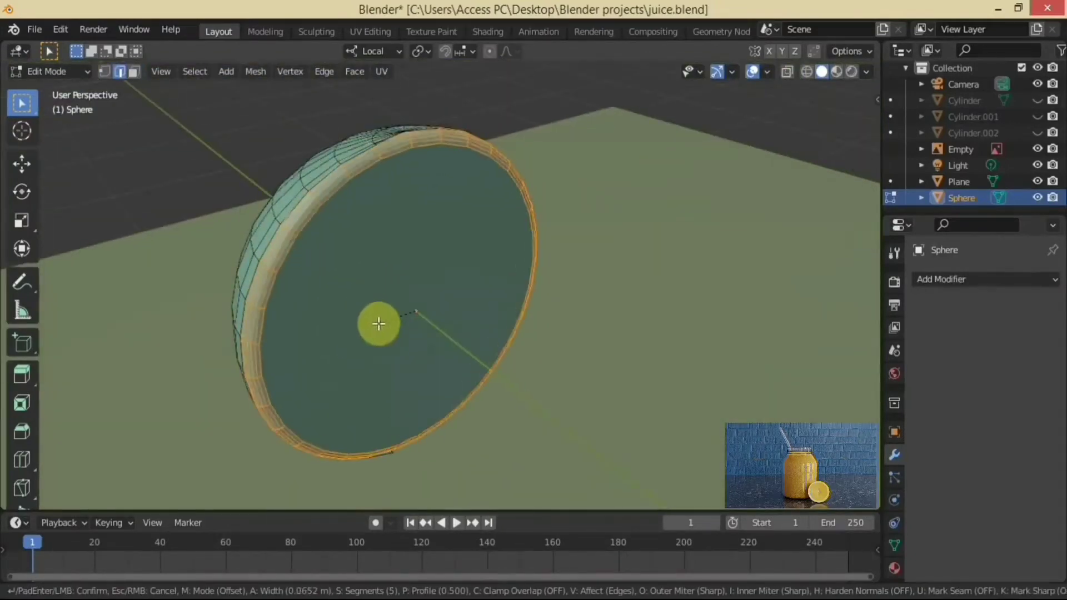
{"action": "left_click", "coordinate": [377, 322]}
{"action": "middle_click_drag", "start_coordinate": [377, 321], "coordinate": [445, 352]}
{"action": "middle_click_drag", "start_coordinate": [662, 394], "coordinate": [779, 356]}
{"action": "left_click", "coordinate": [923, 281]}
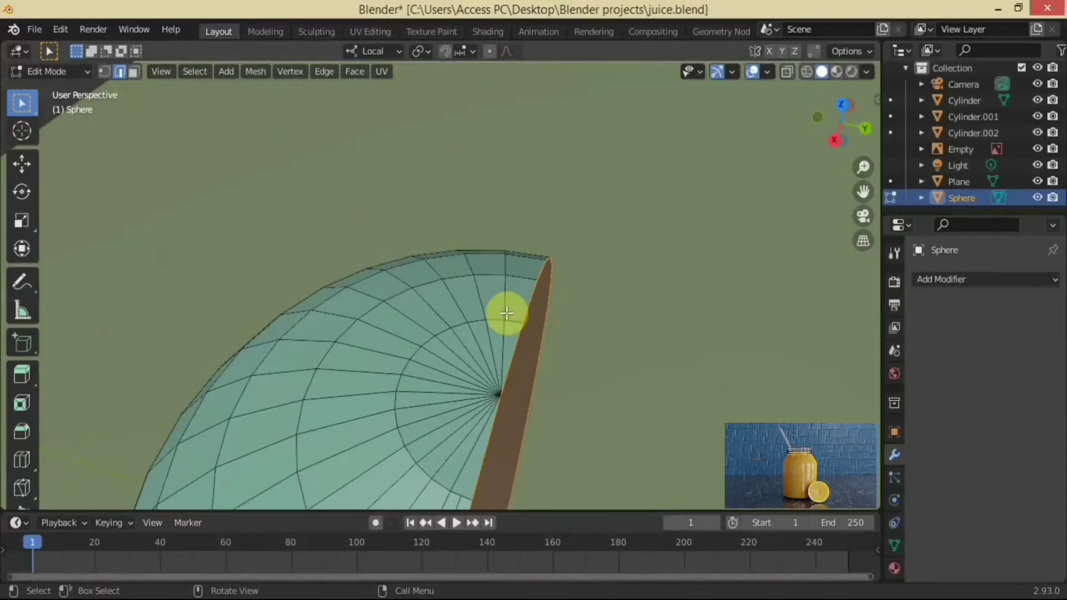
Bevel the rim edges and add a Subdivision Surface modifier with viewport level 0
{"action": "middle_click_drag", "start_coordinate": [506, 314], "coordinate": [480, 241]}
{"action": "key", "text": "ctrl+b"}
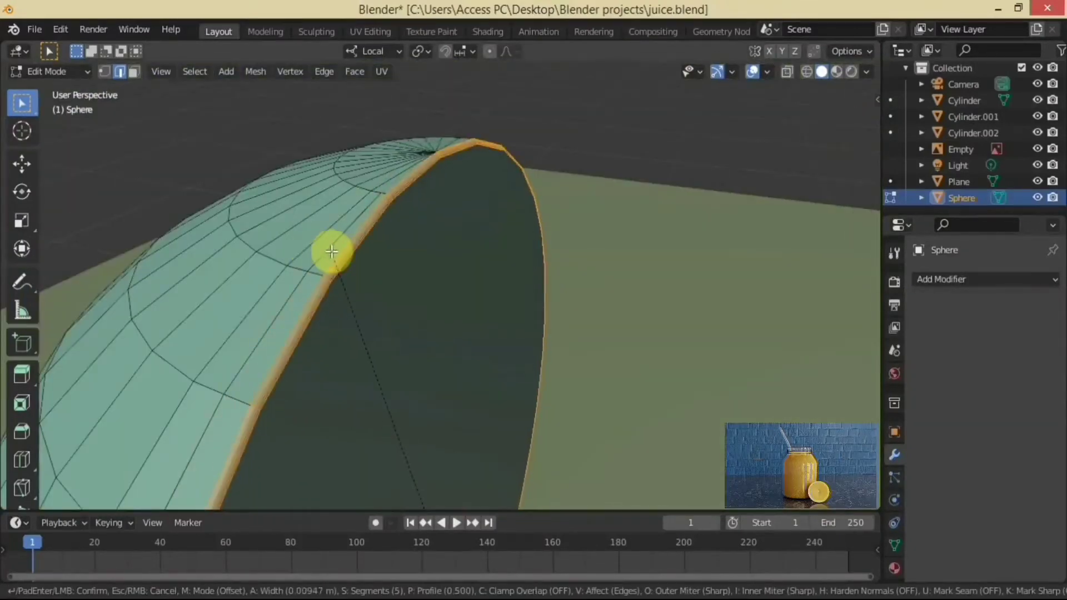
{"action": "left_click", "coordinate": [986, 279]}
{"action": "left_click", "coordinate": [739, 567]}
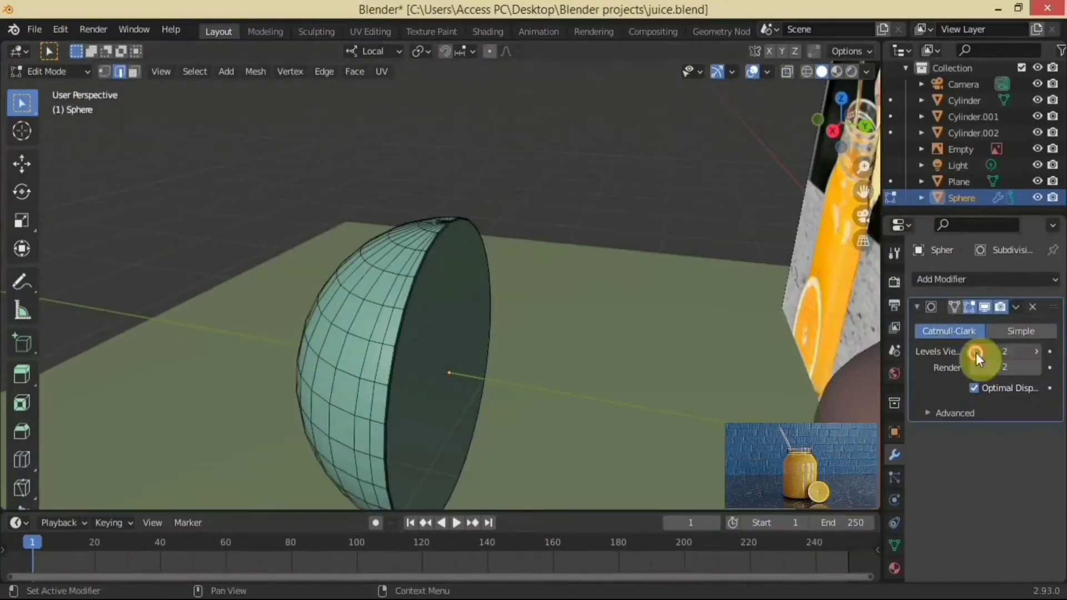
{"action": "left_click_drag", "start_coordinate": [979, 359], "coordinate": [598, 357]}
{"action": "scroll", "coordinate": [598, 357], "scroll_direction": "up", "scroll_amount": 3}
{"action": "scroll", "coordinate": [381, 298], "scroll_direction": "up", "scroll_amount": 2}
Inset the flat cap face and separate the selection into a new object
{"action": "key", "text": "ctrl+KP_1"}
{"action": "key", "text": "3"}
{"action": "key", "text": "a"}
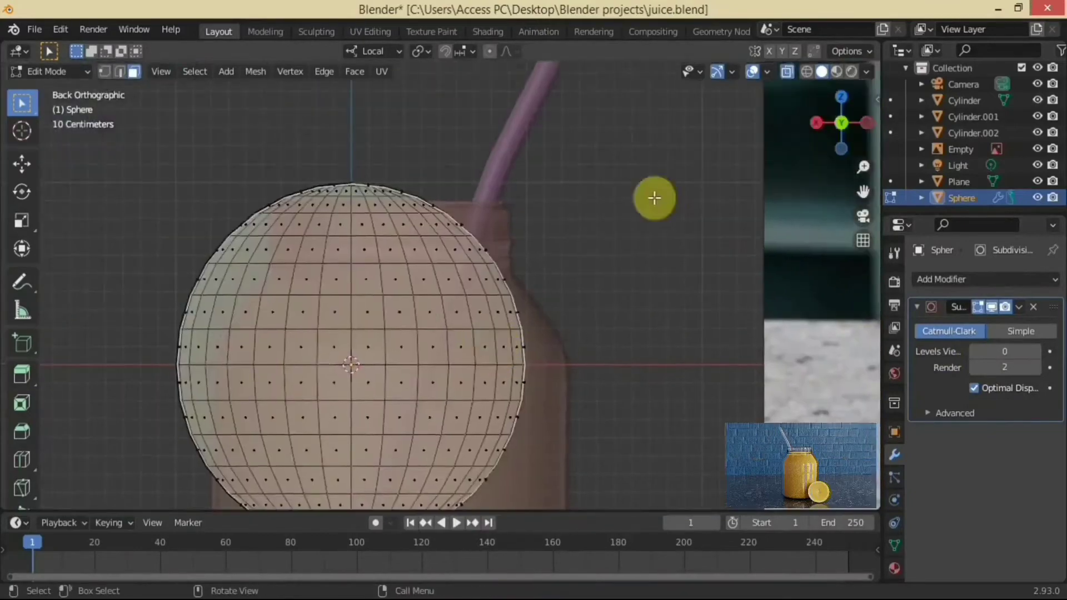
{"action": "key", "text": "i"}
{"action": "left_click", "coordinate": [515, 248]}
{"action": "middle_click_drag", "start_coordinate": [515, 248], "coordinate": [624, 290]}
{"action": "key", "text": "p"}
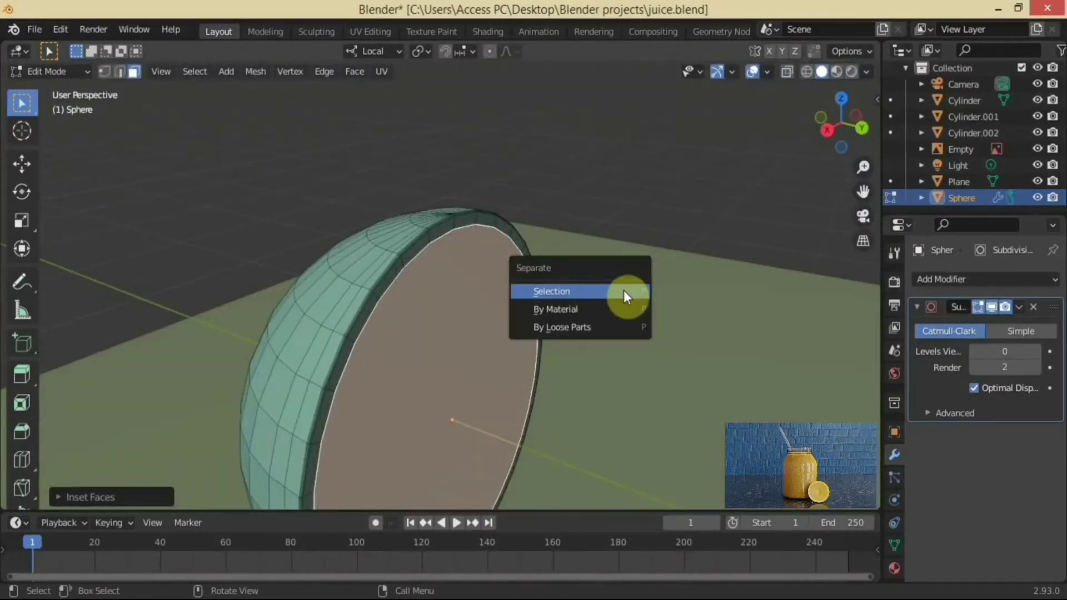
{"action": "left_click", "coordinate": [623, 290]}
{"action": "key", "text": "Tab"}
{"action": "scroll", "coordinate": [605, 422], "scroll_direction": "down", "scroll_amount": 3}
{"action": "middle_click_drag", "start_coordinate": [606, 422], "coordinate": [534, 338]}
Rotate the hemisphere 90° about Z and view it from the front
{"action": "key", "text": "r"}
{"action": "key", "text": "z"}
{"action": "key", "text": "z"}
{"action": "type", "text": "90"}
{"action": "left_click", "coordinate": [535, 338]}
{"action": "key", "text": "KP_1"}
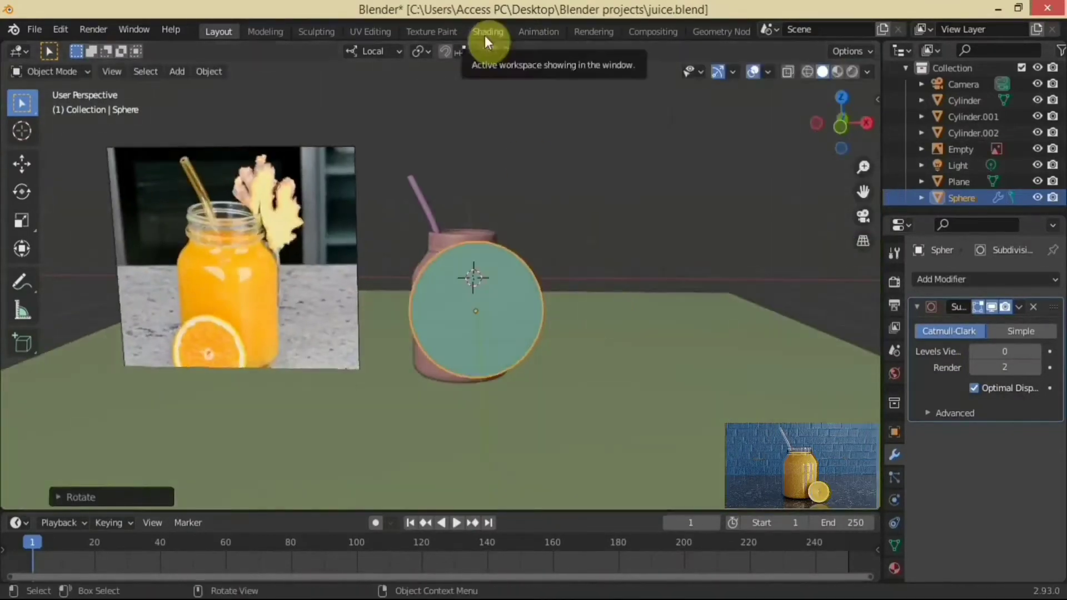
Create a new material for the slice with an image texture node
{"action": "left_click", "coordinate": [488, 31]}
{"action": "left_click", "coordinate": [553, 363]}
{"action": "key", "text": "ctrl+t"}
{"action": "left_click", "coordinate": [445, 428]}
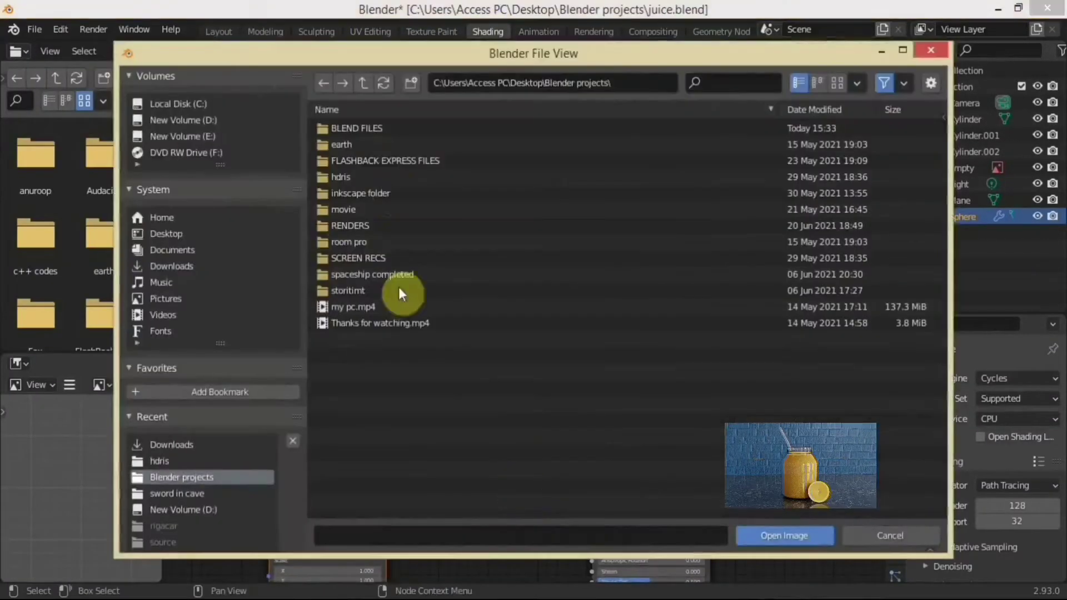
Search Google for 'orange' in a new Chrome tab
{"action": "key", "text": "alt+Tab"}
{"action": "key", "text": "ctrl+t"}
{"action": "type", "text": "orange"}
{"action": "key", "text": "Return"}
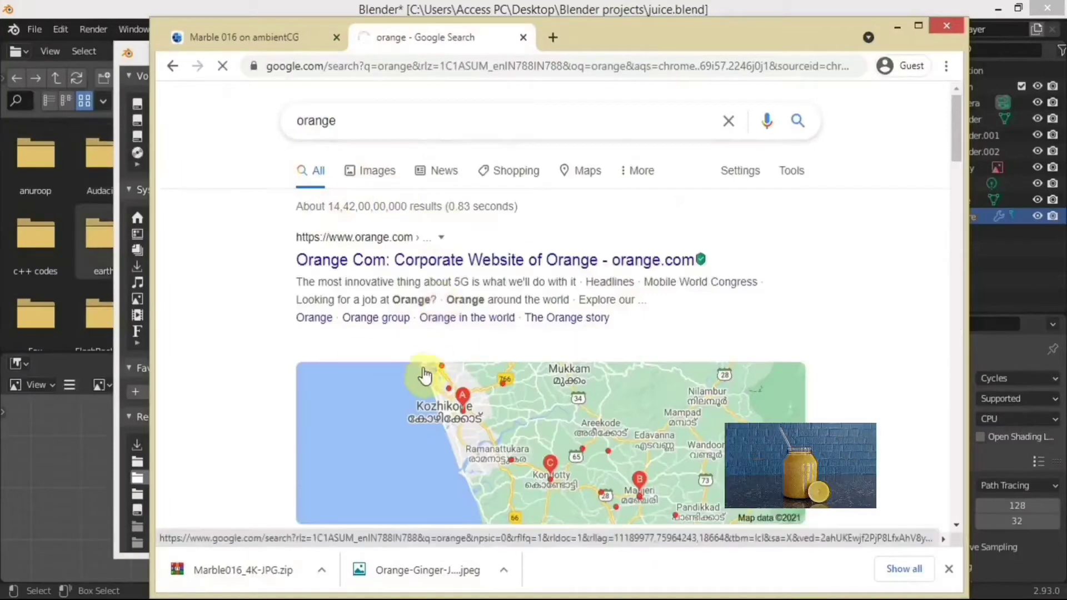
{"action": "scroll", "coordinate": [553, 279], "scroll_direction": "down", "scroll_amount": 5}
{"action": "scroll", "coordinate": [501, 214], "scroll_direction": "up", "scroll_amount": 5}
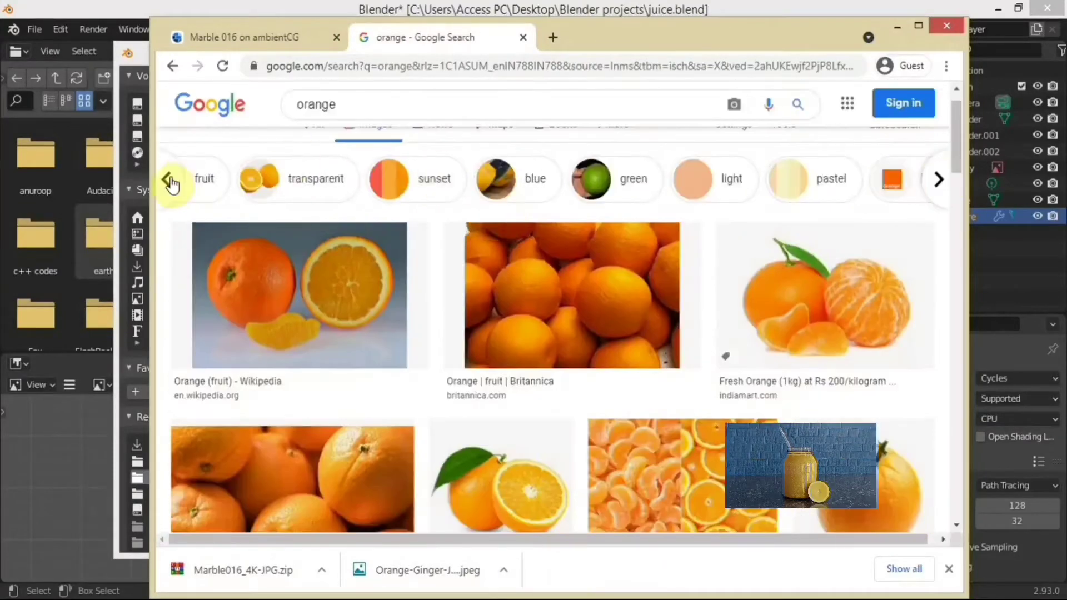
{"action": "scroll", "coordinate": [166, 179], "scroll_direction": "up", "scroll_amount": 1}
Filter the orange image results to Creative Commons licences
{"action": "left_click", "coordinate": [777, 165]}
{"action": "left_click", "coordinate": [745, 167]}
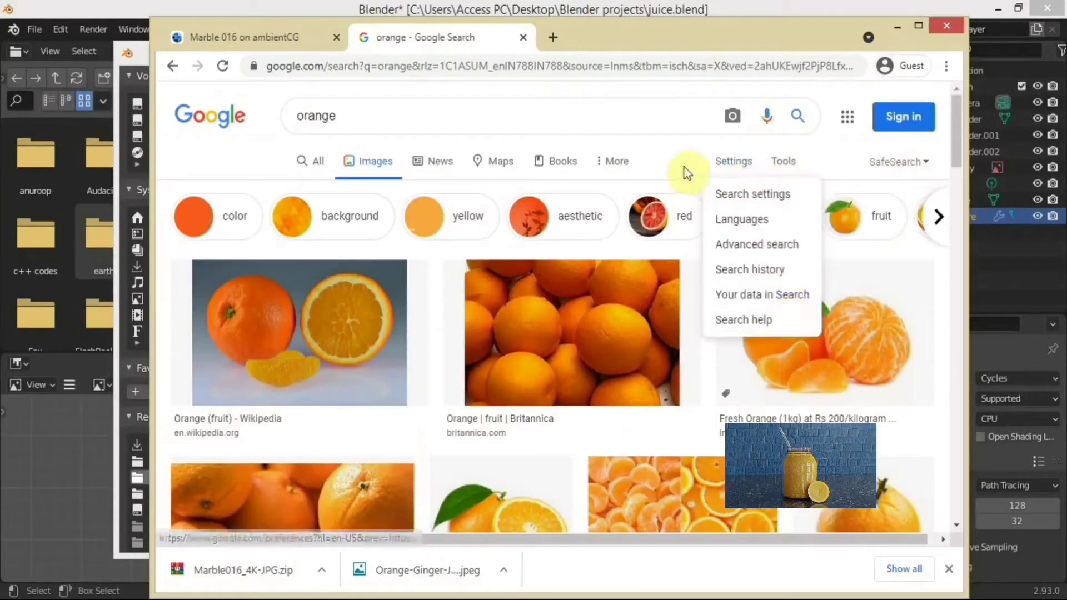
{"action": "left_click", "coordinate": [617, 161]}
{"action": "right_click", "coordinate": [649, 161]}
{"action": "left_click", "coordinate": [796, 279]}
{"action": "left_click", "coordinate": [940, 216]}
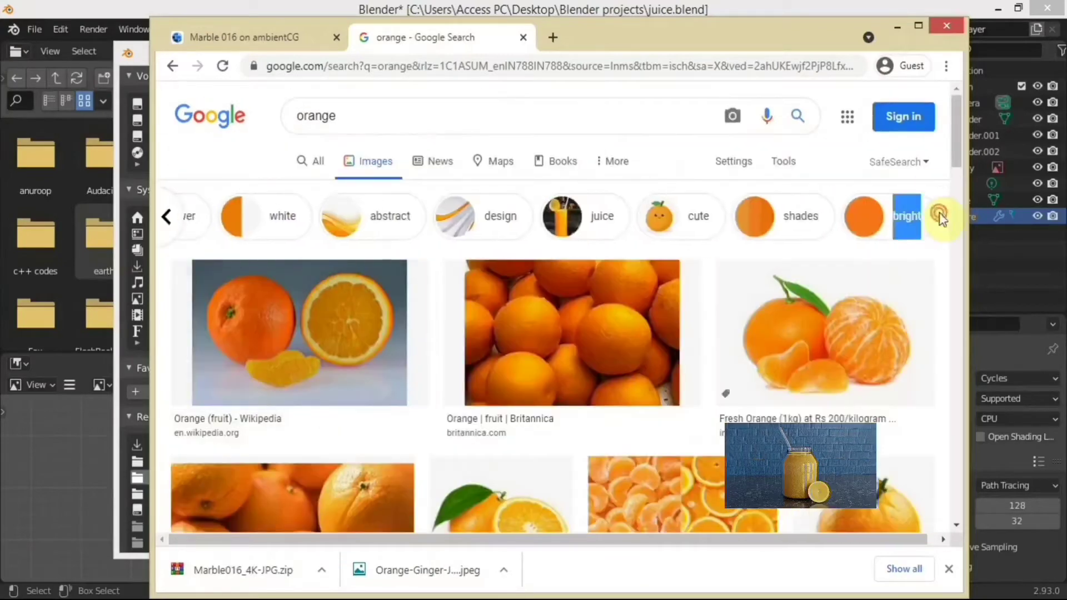
{"action": "left_click", "coordinate": [784, 171]}
{"action": "left_click", "coordinate": [512, 190]}
{"action": "left_click", "coordinate": [546, 245]}
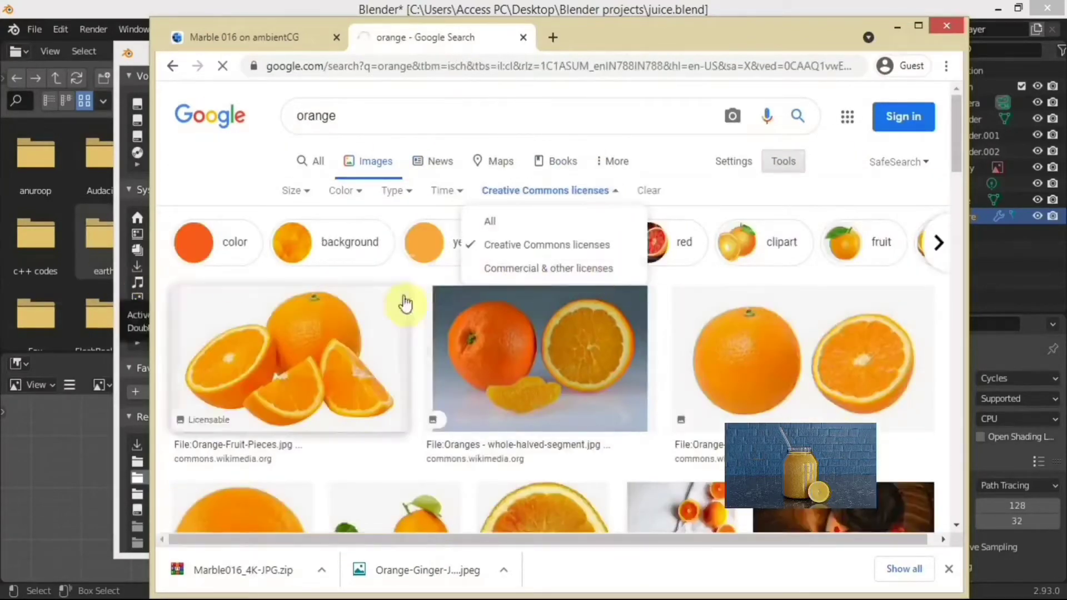
{"action": "left_click", "coordinate": [488, 211]}
{"action": "scroll", "coordinate": [445, 362], "scroll_direction": "down", "scroll_amount": 3}
Preview several orange images and save the orange slices picture to Downloads
{"action": "left_click", "coordinate": [500, 156]}
{"action": "scroll", "coordinate": [361, 333], "scroll_direction": "down", "scroll_amount": 2}
{"action": "left_click", "coordinate": [288, 344]}
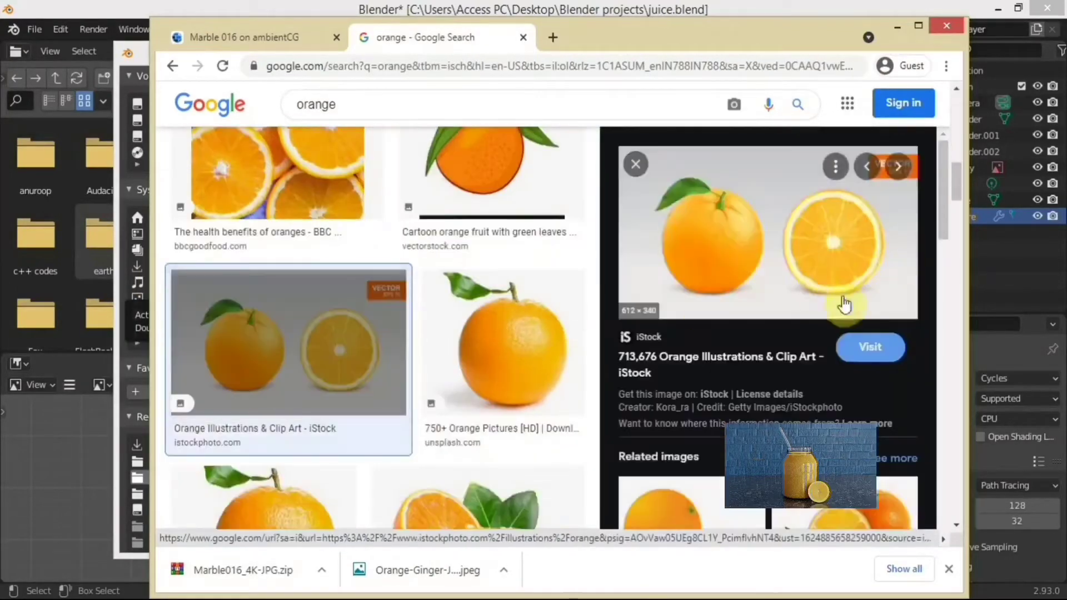
{"action": "left_click", "coordinate": [844, 304]}
{"action": "scroll", "coordinate": [608, 424], "scroll_direction": "down", "scroll_amount": 2}
{"action": "left_click", "coordinate": [517, 43]}
{"action": "scroll", "coordinate": [483, 411], "scroll_direction": "down", "scroll_amount": 3}
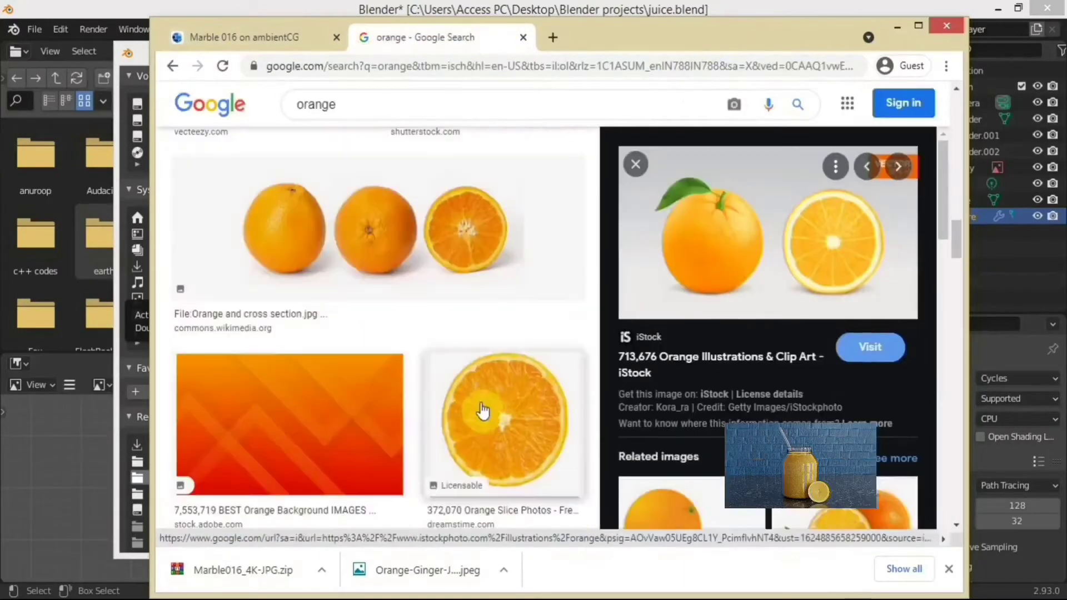
{"action": "left_click", "coordinate": [483, 411]}
{"action": "scroll", "coordinate": [500, 333], "scroll_direction": "down", "scroll_amount": 4}
{"action": "left_click", "coordinate": [578, 217]}
{"action": "right_click", "coordinate": [757, 238]}
{"action": "left_click", "coordinate": [853, 393]}
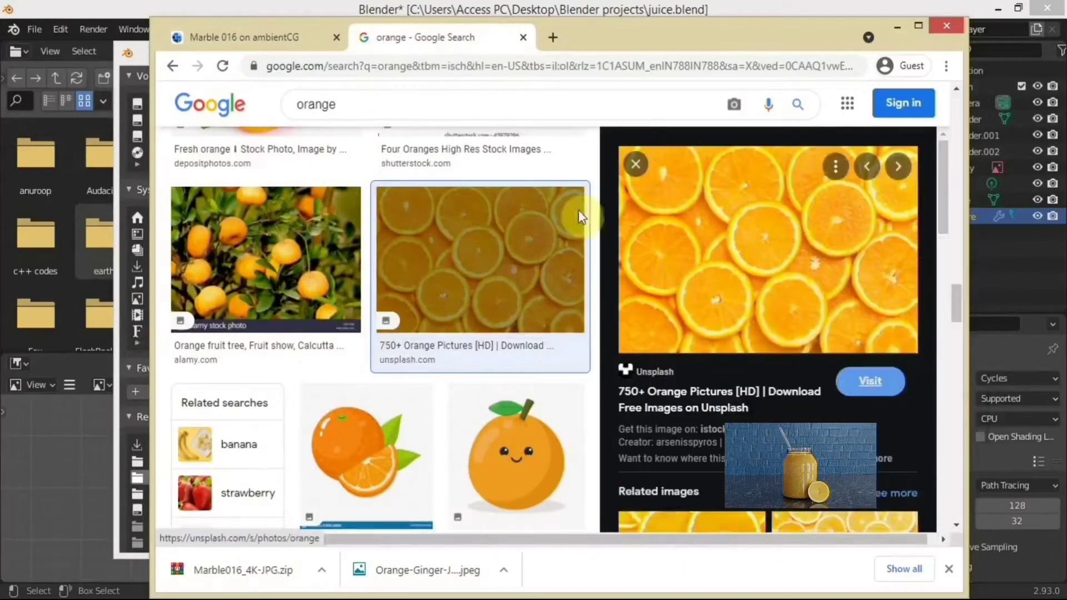
{"action": "key", "text": "Return"}
Save the blend file and project the sphere's UVs from the front view
{"action": "left_click", "coordinate": [897, 27]}
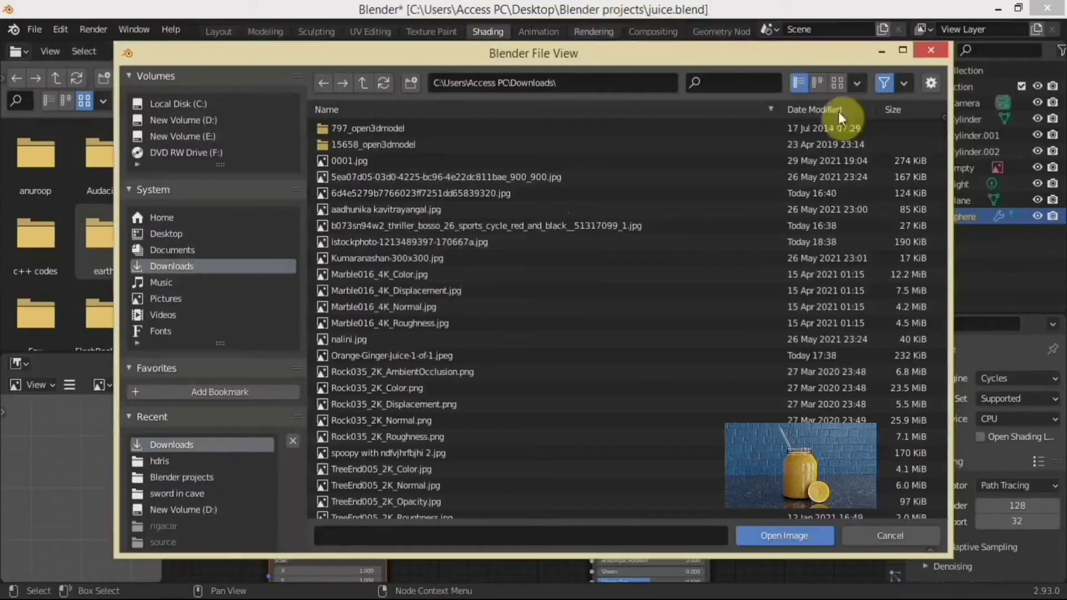
{"action": "scroll", "coordinate": [442, 314], "scroll_direction": "down", "scroll_amount": 2}
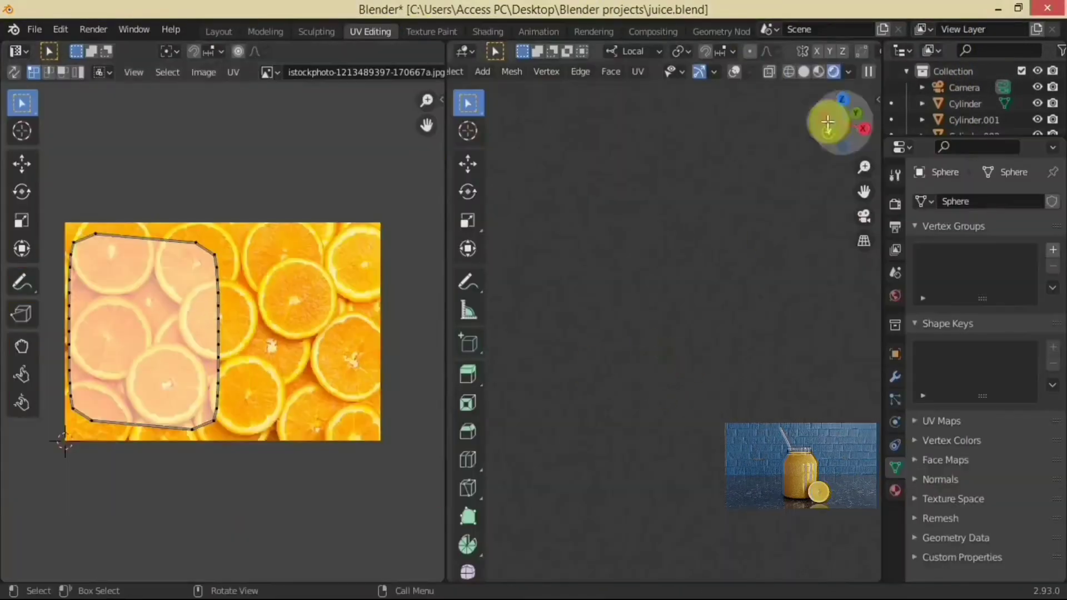
{"action": "key", "text": "ctrl+s"}
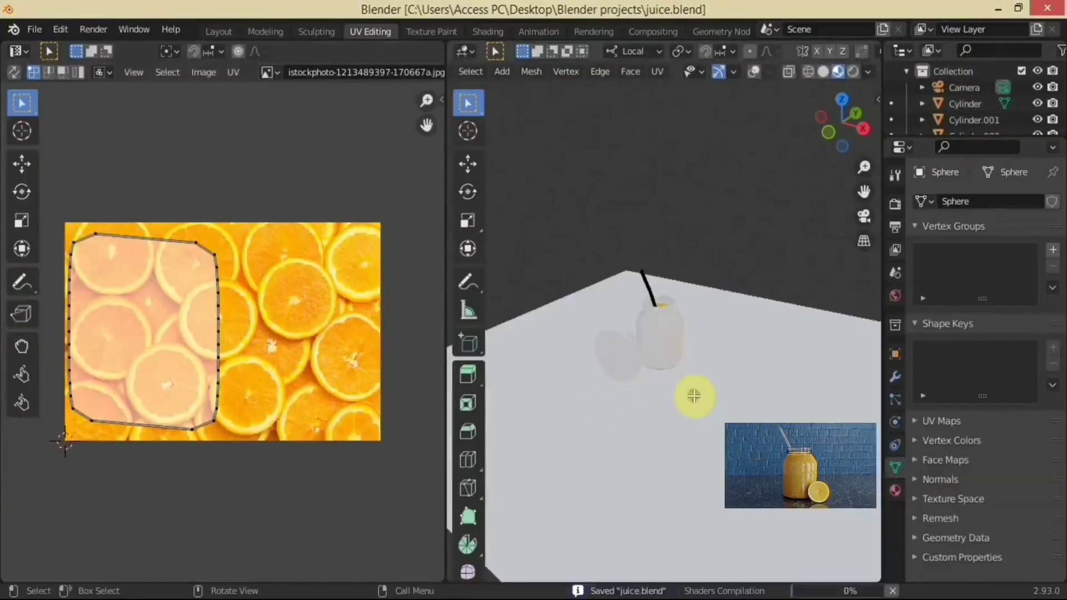
{"action": "key", "text": "u"}
{"action": "left_click", "coordinate": [662, 472]}
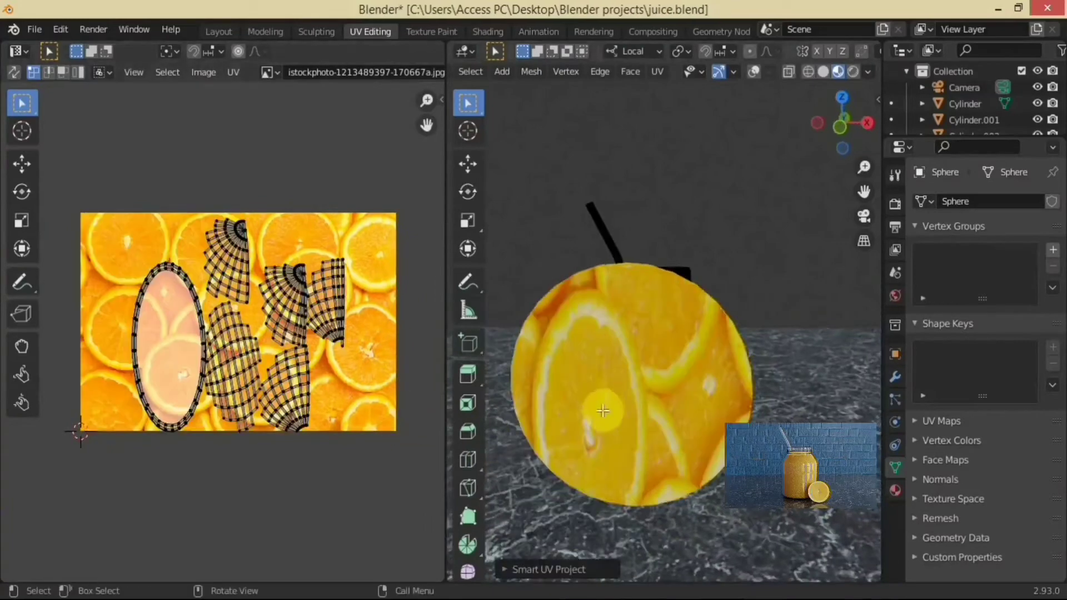
{"action": "key", "text": "u"}
{"action": "left_click", "coordinate": [606, 398]}
{"action": "key", "text": "KP_1"}
{"action": "key", "text": "u"}
{"action": "left_click", "coordinate": [661, 499]}
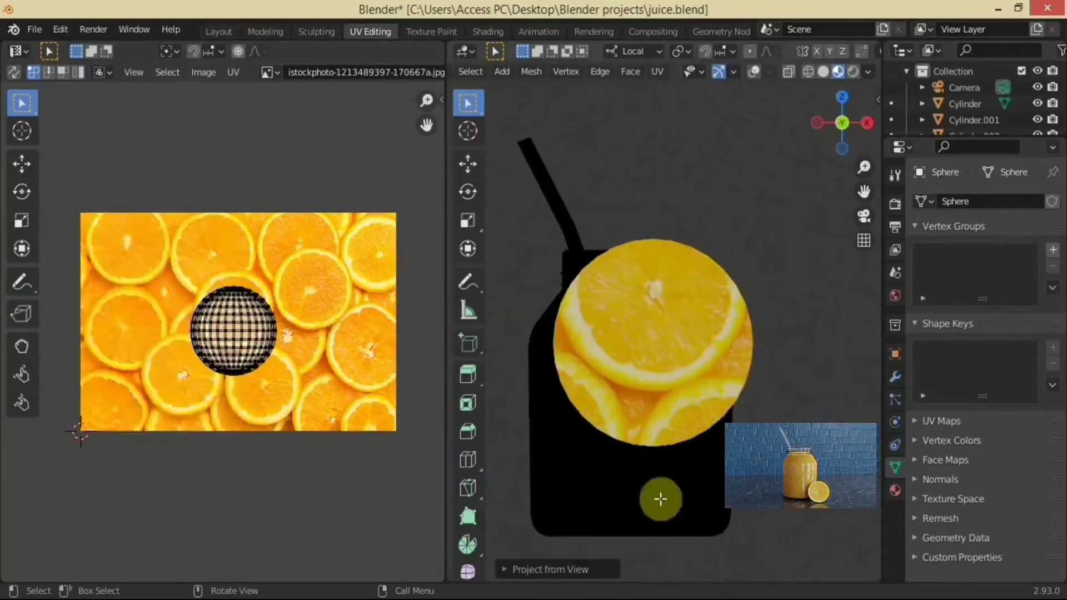
Scale the UV circle down and move it onto a single orange slice in the photo
{"action": "scroll", "coordinate": [337, 398], "scroll_direction": "up", "scroll_amount": 1}
{"action": "scroll", "coordinate": [337, 398], "scroll_direction": "up", "scroll_amount": 1}
{"action": "key", "text": "s"}
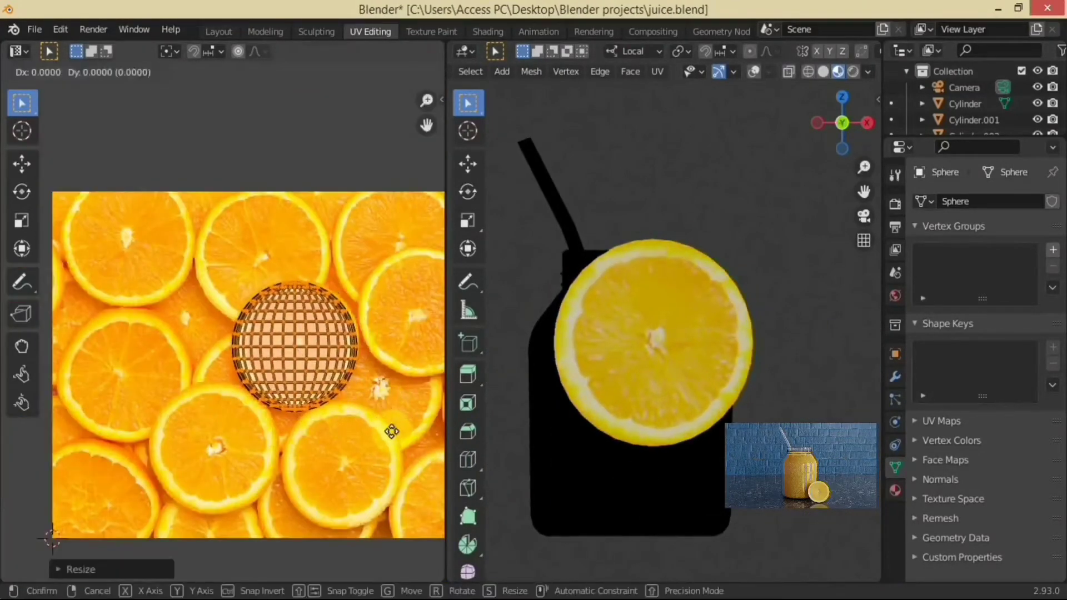
{"action": "left_click", "coordinate": [392, 432]}
{"action": "scroll", "coordinate": [360, 432], "scroll_direction": "up", "scroll_amount": 3}
{"action": "scroll", "coordinate": [360, 433], "scroll_direction": "up", "scroll_amount": 2}
{"action": "middle_click_drag", "start_coordinate": [611, 412], "coordinate": [674, 436]}
{"action": "scroll", "coordinate": [699, 398], "scroll_direction": "up", "scroll_amount": 3}
{"action": "scroll", "coordinate": [698, 398], "scroll_direction": "up", "scroll_amount": 2}
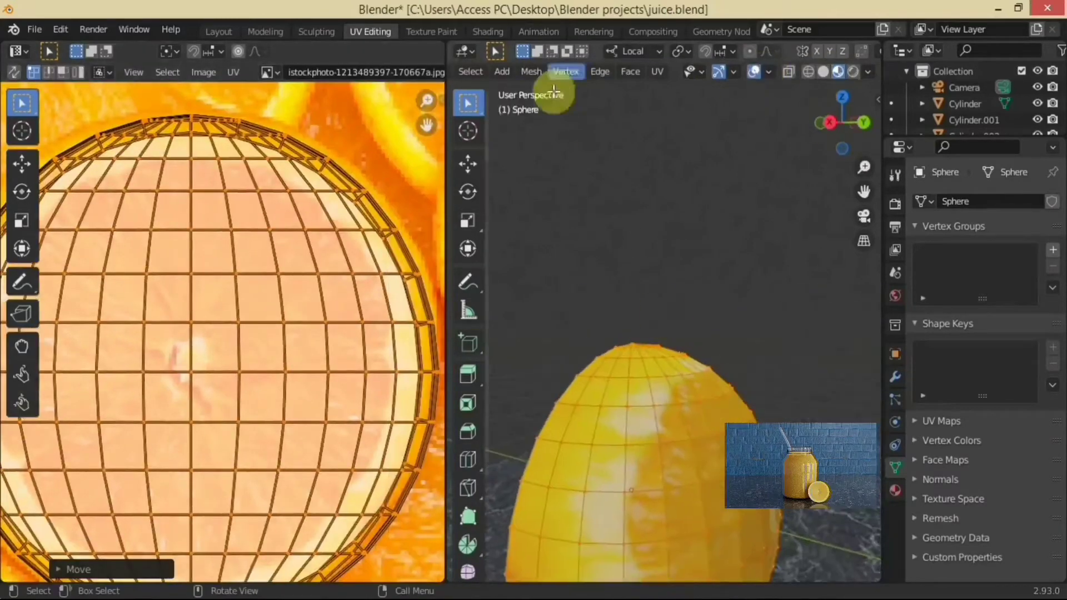
{"action": "mouse_move", "coordinate": [554, 91]}
{"action": "middle_mouse_down"}
{"action": "mouse_move", "coordinate": [685, 400]}
{"action": "mouse_move", "coordinate": [588, 357]}
{"action": "middle_mouse_up"}
{"action": "scroll", "coordinate": [610, 369], "scroll_direction": "up", "scroll_amount": 2}
Reselect the whole mesh, re-project from front view, and scale the UVs to fit the slice
{"action": "key", "text": "alt+a"}
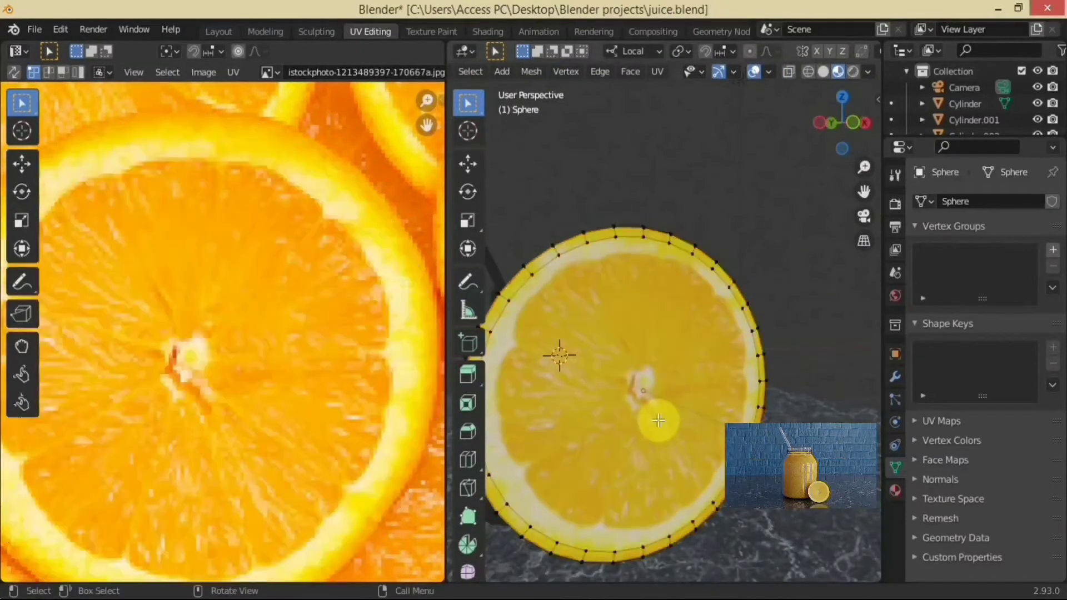
{"action": "key", "text": "a"}
{"action": "key", "text": "KP_1"}
{"action": "key", "text": "u"}
{"action": "middle_click_drag", "start_coordinate": [629, 388], "coordinate": [658, 389]}
{"action": "key", "text": "s"}
{"action": "left_click", "coordinate": [393, 312]}
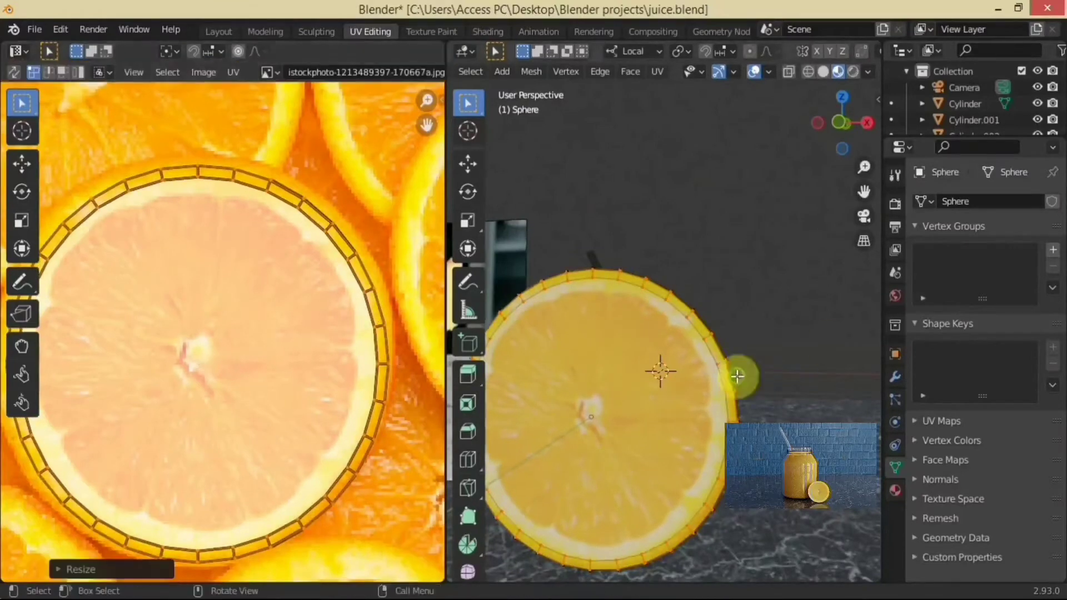
{"action": "mouse_move", "coordinate": [738, 376]}
{"action": "middle_mouse_down"}
{"action": "mouse_move", "coordinate": [695, 384]}
{"action": "mouse_move", "coordinate": [716, 387]}
{"action": "middle_mouse_up"}
{"action": "scroll", "coordinate": [716, 387], "scroll_direction": "up", "scroll_amount": 3}
Try an edge loop and a centre scale on the slice, cancelling both
{"action": "key", "text": "ctrl+r"}
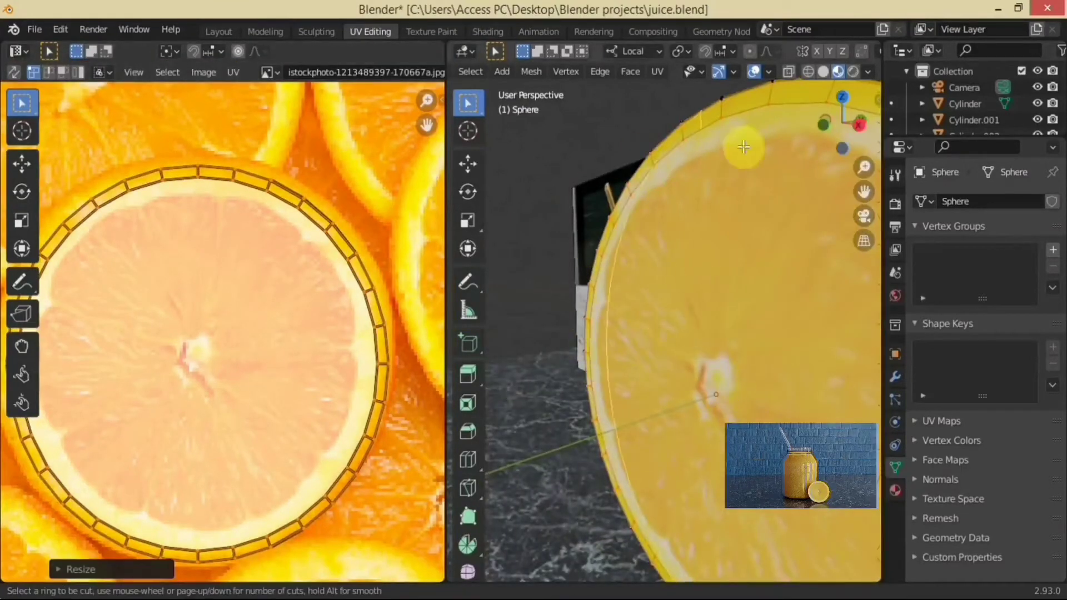
{"action": "key", "text": "Escape"}
{"action": "middle_click_drag", "start_coordinate": [744, 146], "coordinate": [734, 389]}
{"action": "scroll", "coordinate": [734, 417], "scroll_direction": "up", "scroll_amount": 4}
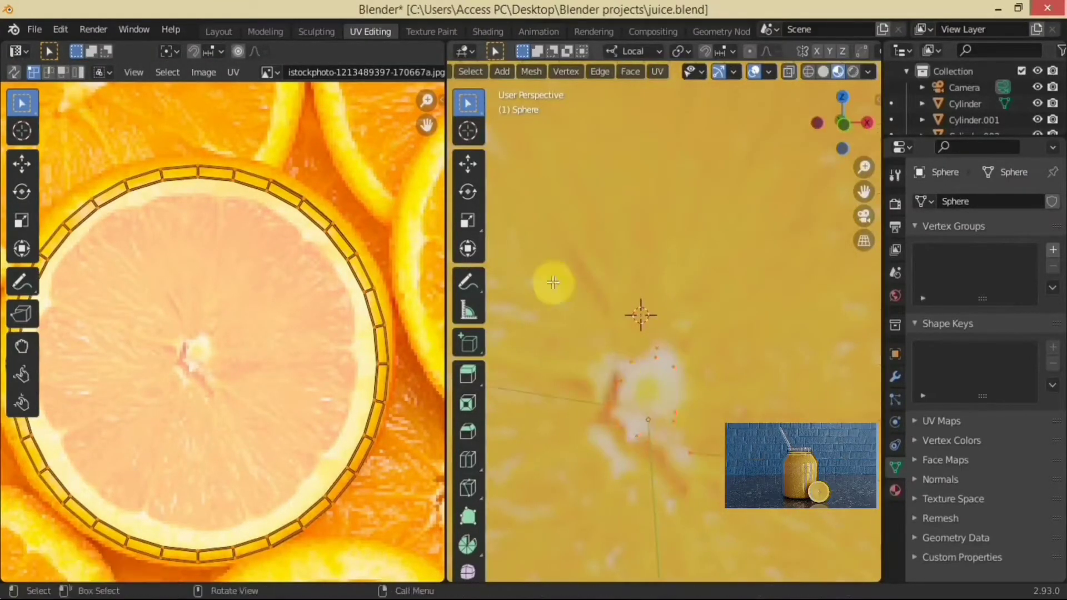
{"action": "mouse_move", "coordinate": [553, 282]}
{"action": "middle_mouse_down"}
{"action": "mouse_move", "coordinate": [615, 458]}
{"action": "mouse_move", "coordinate": [777, 350]}
{"action": "mouse_move", "coordinate": [865, 245]}
{"action": "middle_mouse_up"}
{"action": "key", "text": "s"}
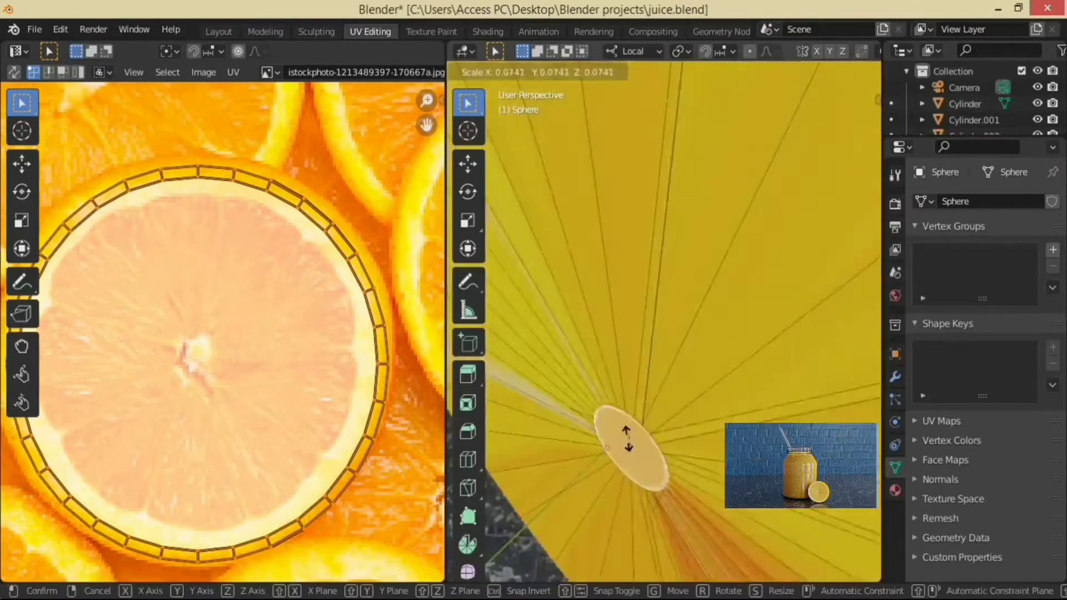
{"action": "right_click", "coordinate": [627, 440]}
{"action": "mouse_move", "coordinate": [608, 441]}
{"action": "middle_mouse_down"}
{"action": "mouse_move", "coordinate": [722, 362]}
{"action": "mouse_move", "coordinate": [684, 345]}
{"action": "middle_mouse_up"}
Knife-cut around the slice centre and move the cut face along local Y
{"action": "key", "text": "k"}
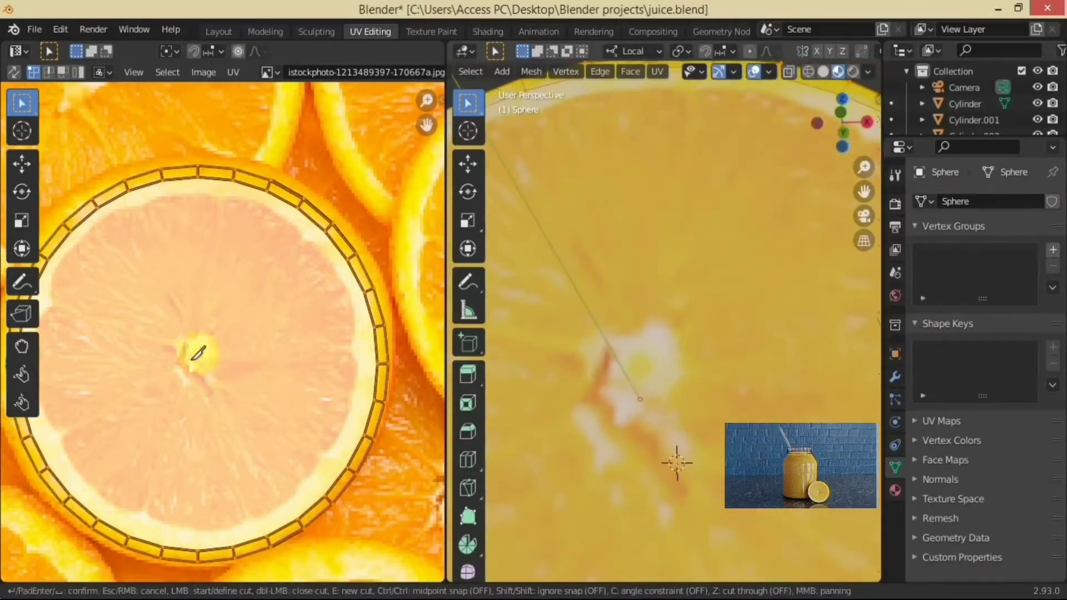
{"action": "left_click", "coordinate": [672, 477]}
{"action": "key", "text": "Return"}
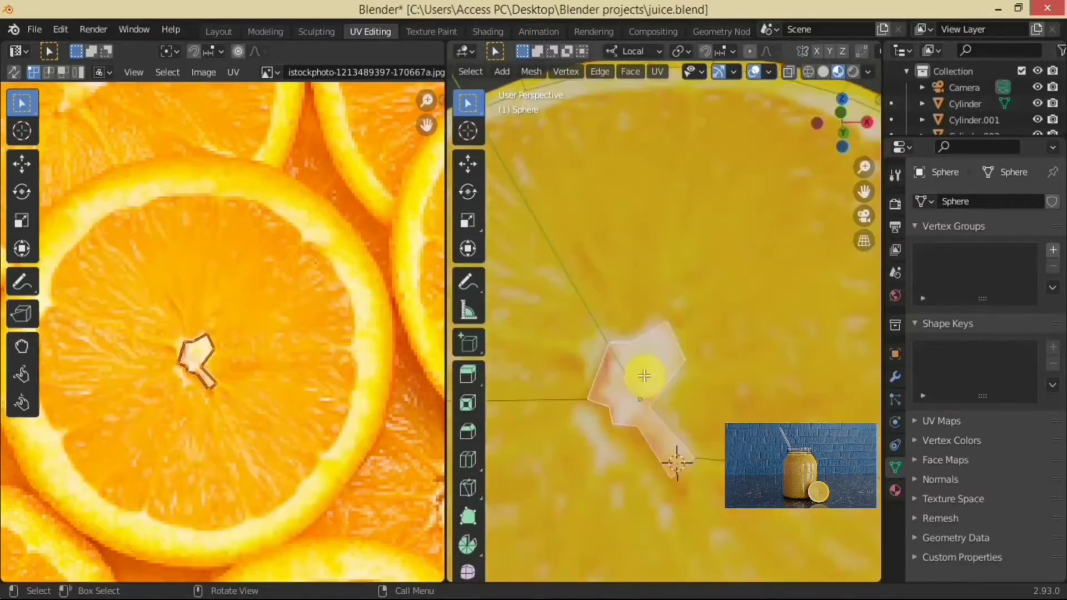
{"action": "middle_click_drag", "start_coordinate": [674, 460], "coordinate": [565, 507]}
{"action": "scroll", "coordinate": [565, 508], "scroll_direction": "down", "scroll_amount": 3}
{"action": "key", "text": "g"}
{"action": "key", "text": "y"}
{"action": "left_click", "coordinate": [643, 381]}
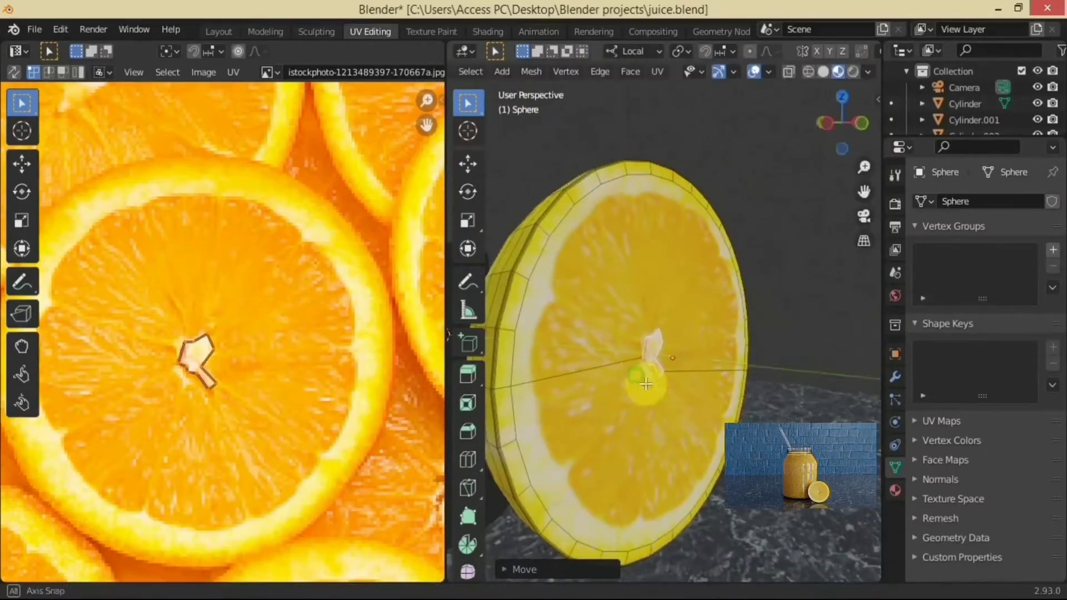
Separate the selected part into its own object and return to Object Mode
{"action": "middle_click_drag", "start_coordinate": [643, 381], "coordinate": [722, 361]}
{"action": "key", "text": "KP_1"}
{"action": "key", "text": "p"}
{"action": "left_click", "coordinate": [710, 437]}
{"action": "key", "text": "Tab"}
{"action": "middle_click_drag", "start_coordinate": [667, 334], "coordinate": [611, 278]}
Resize and move the Sphere's UVs onto an orange area of the photo
{"action": "left_click", "coordinate": [957, 106]}
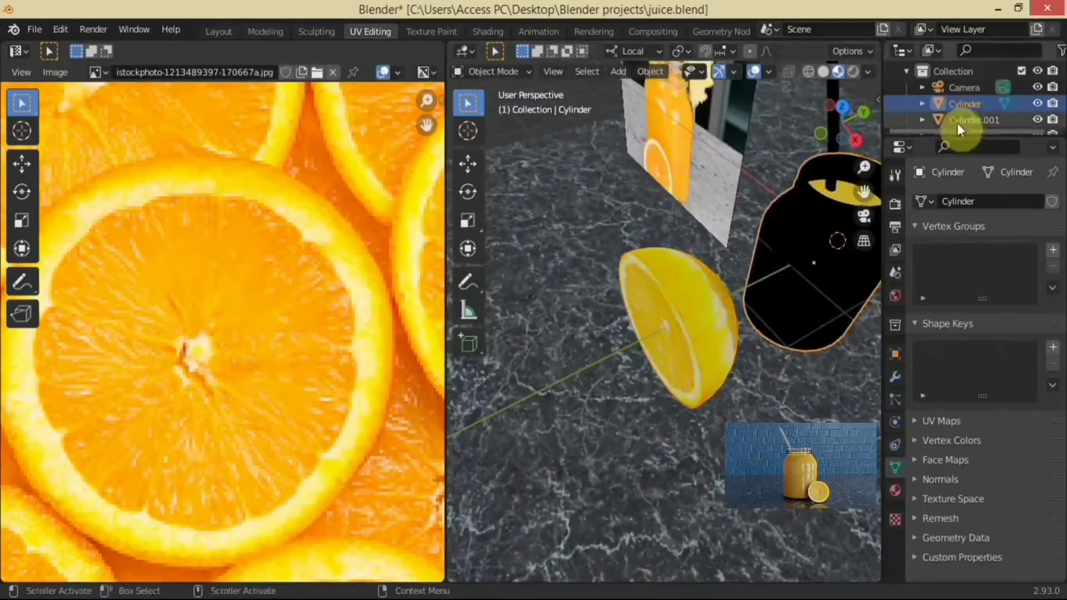
{"action": "key", "text": "Tab"}
{"action": "scroll", "coordinate": [350, 215], "scroll_direction": "down", "scroll_amount": 3}
{"action": "key", "text": "s"}
{"action": "left_click", "coordinate": [298, 372]}
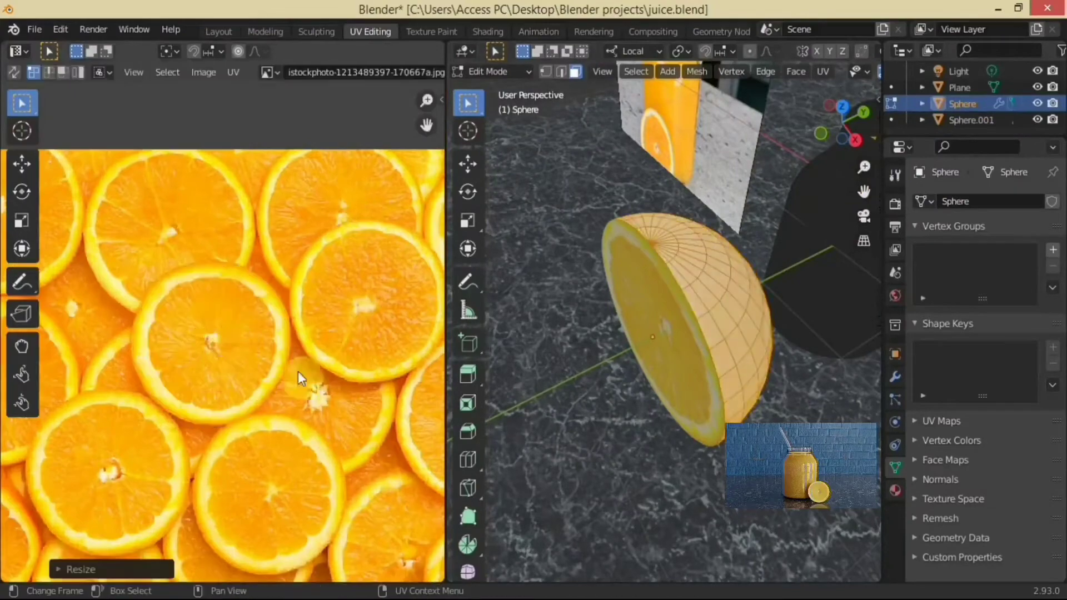
{"action": "scroll", "coordinate": [298, 371], "scroll_direction": "up", "scroll_amount": 3}
{"action": "key", "text": "g"}
{"action": "left_click", "coordinate": [328, 366]}
{"action": "middle_click_drag", "start_coordinate": [632, 346], "coordinate": [662, 368]}
{"action": "key", "text": "Tab"}
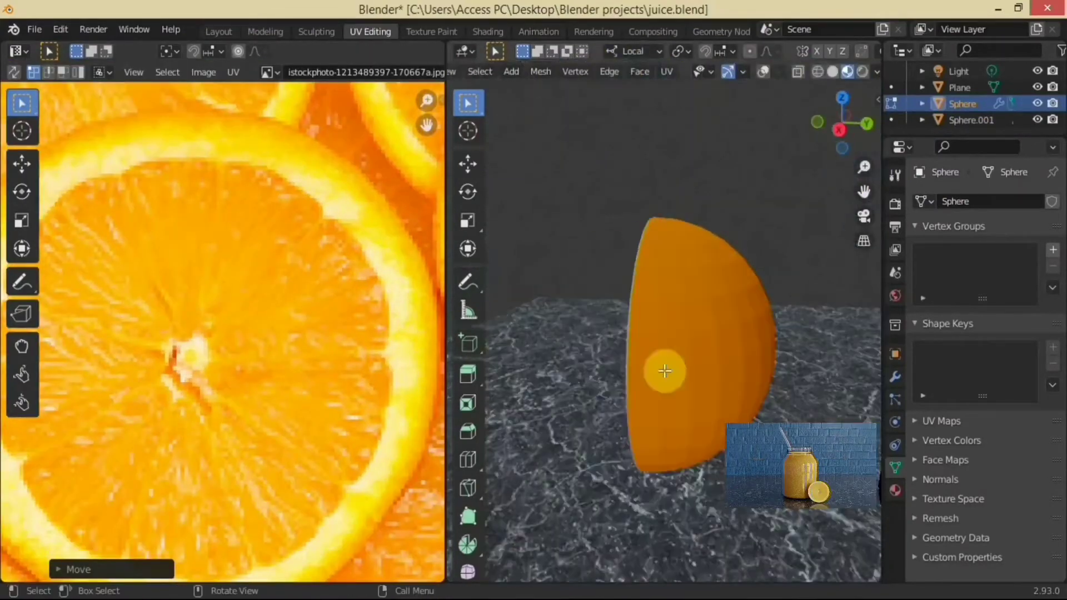
{"action": "mouse_move", "coordinate": [719, 333]}
{"action": "middle_mouse_down"}
{"action": "mouse_move", "coordinate": [639, 443]}
{"action": "mouse_move", "coordinate": [758, 346]}
{"action": "middle_mouse_up"}
Reselect all Sphere faces to reposition the UV patch, then browse for a new image in Shading
{"action": "key", "text": "Tab"}
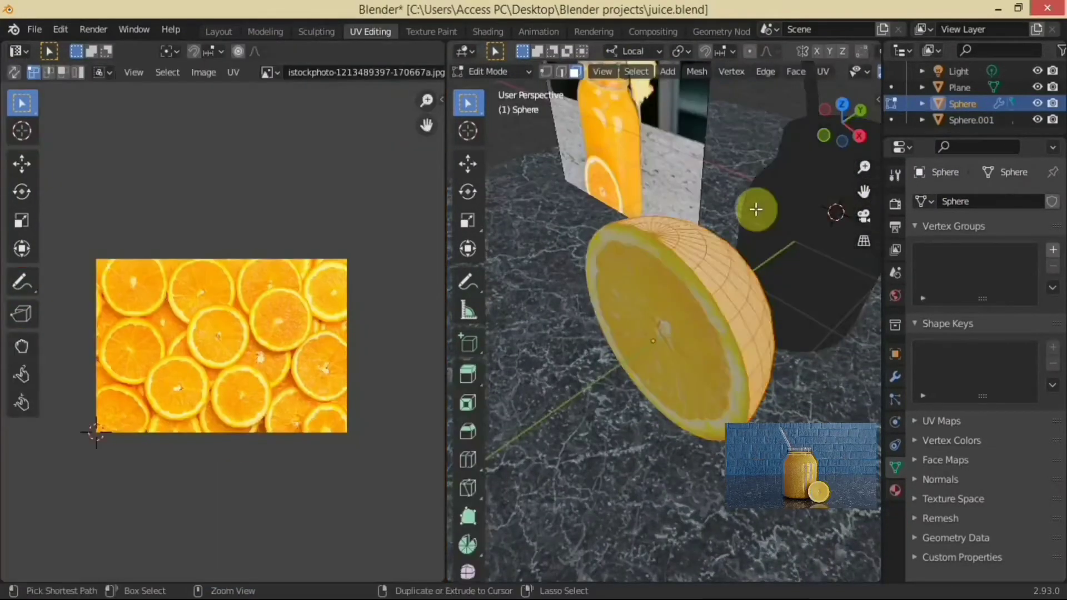
{"action": "middle_click_drag", "start_coordinate": [758, 208], "coordinate": [686, 261]}
{"action": "key", "text": "a"}
{"action": "key", "text": "g"}
{"action": "key", "text": "Escape"}
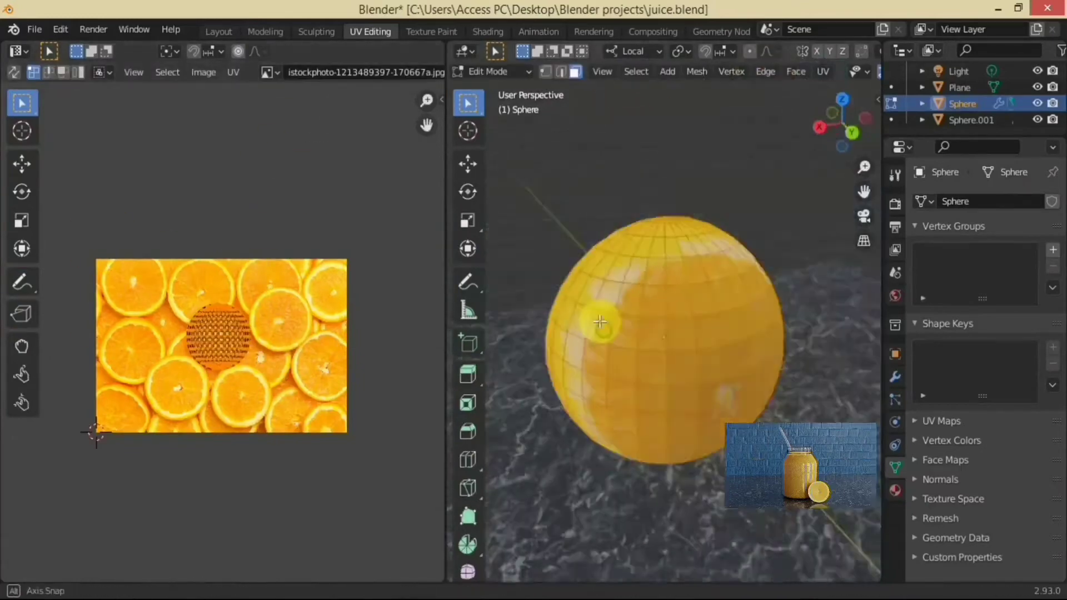
{"action": "middle_click_drag", "start_coordinate": [602, 319], "coordinate": [774, 308]}
{"action": "left_click", "coordinate": [505, 28]}
{"action": "left_click", "coordinate": [550, 482]}
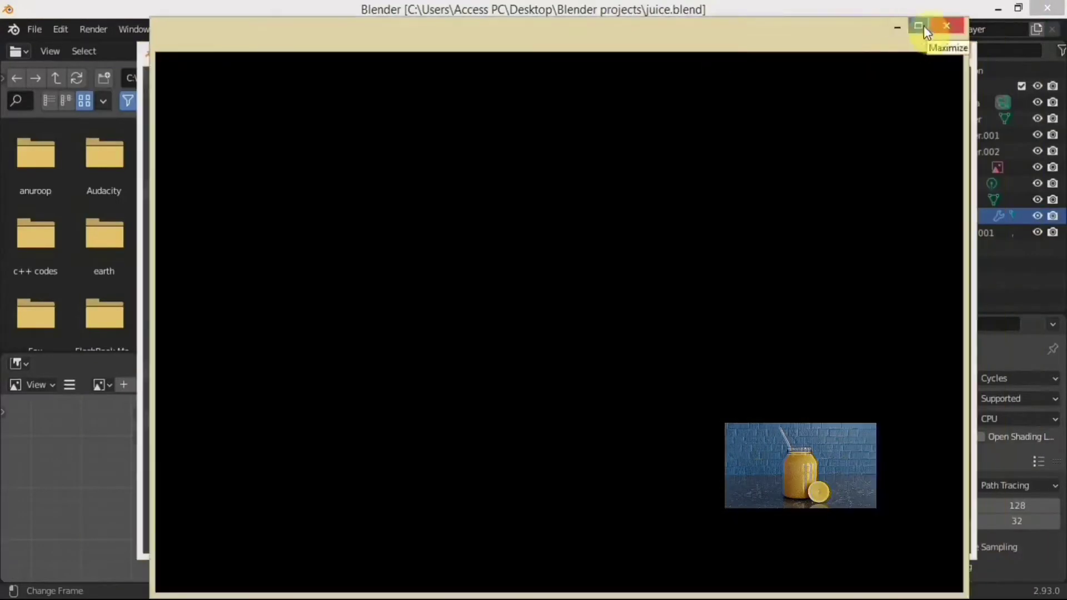
Download the whole-orange photo from the Google Images results as 13062020061712.jpg
{"action": "scroll", "coordinate": [528, 433], "scroll_direction": "down", "scroll_amount": 4}
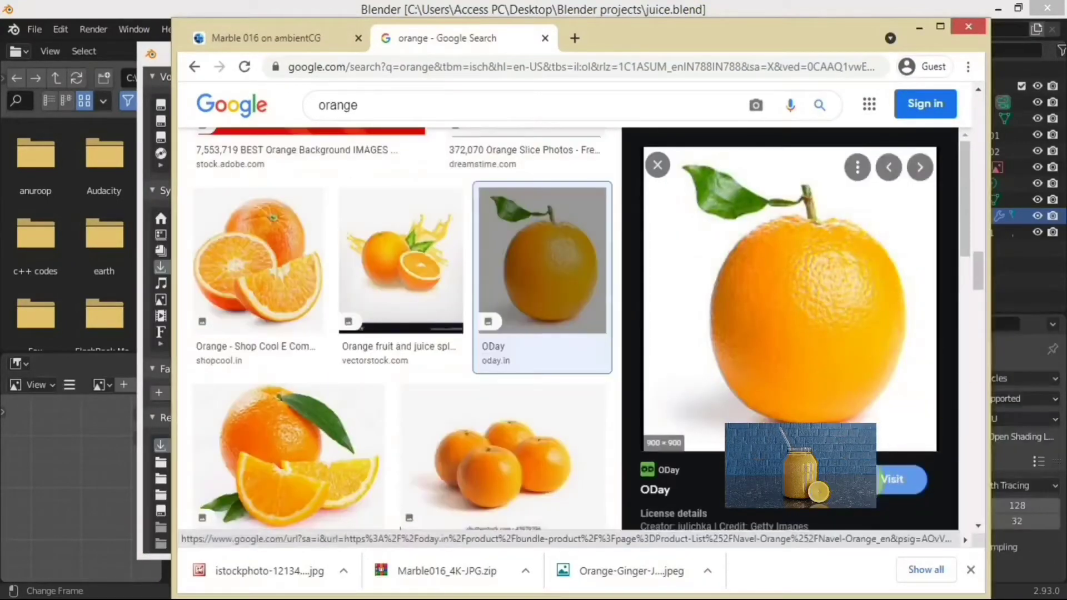
{"action": "left_click", "coordinate": [578, 334]}
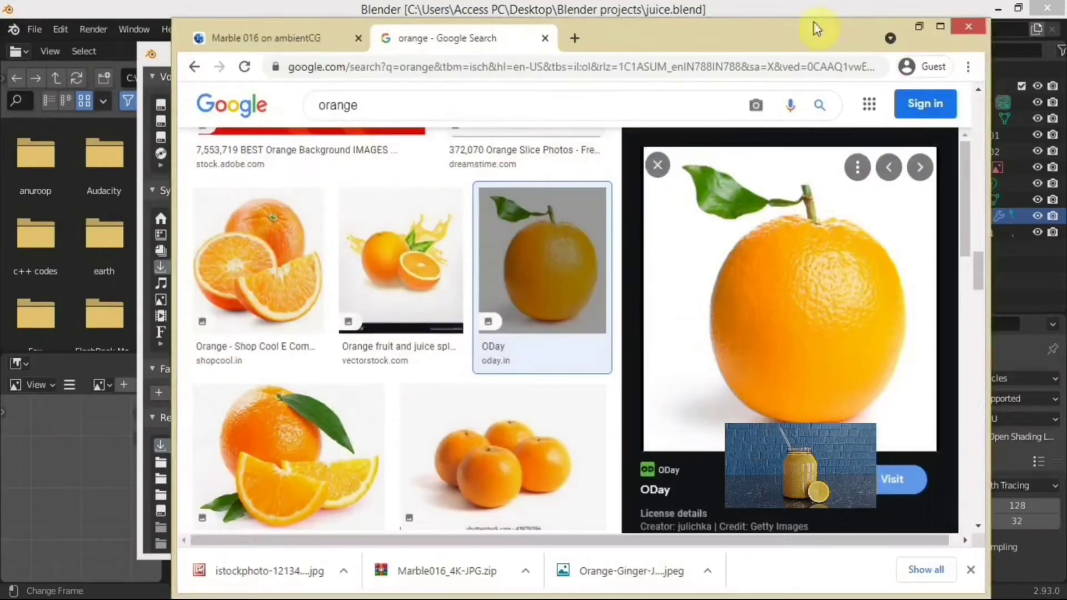
{"action": "left_click", "coordinate": [919, 26]}
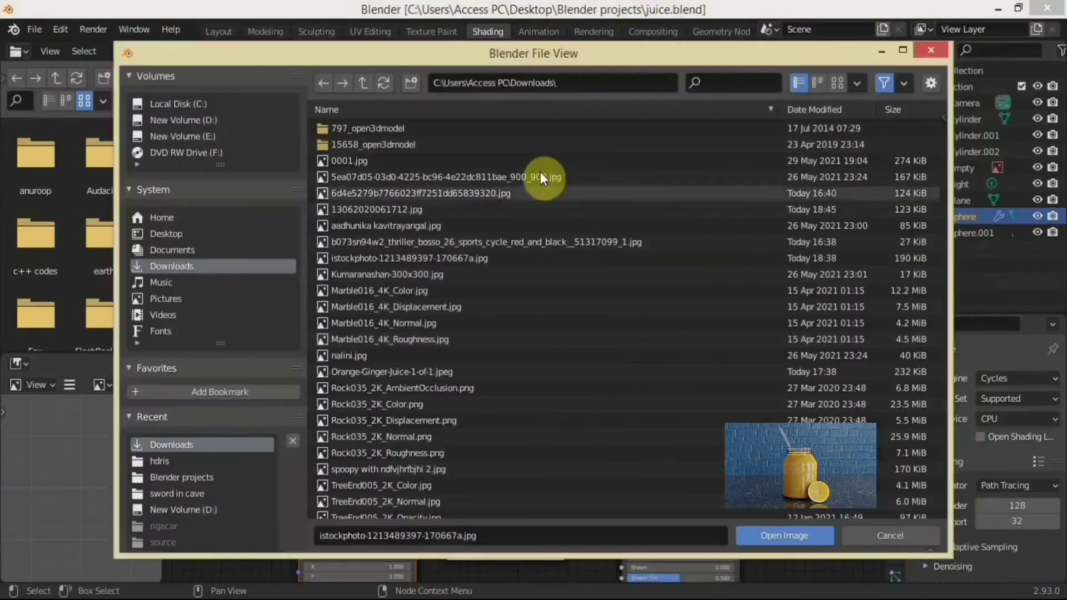
Load 13062020061712.jpg, then select Sphere.001 and reassign its Image Texture's image
{"action": "double_click", "coordinate": [542, 209]}
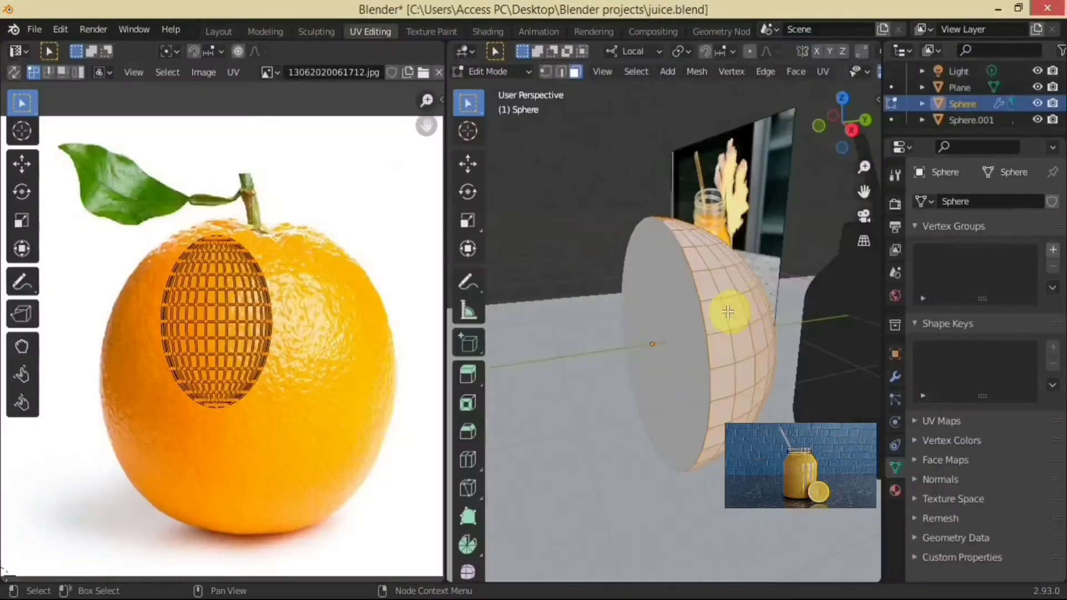
{"action": "mouse_move", "coordinate": [728, 312]}
{"action": "middle_mouse_down"}
{"action": "mouse_move", "coordinate": [649, 405]}
{"action": "mouse_move", "coordinate": [676, 344]}
{"action": "middle_mouse_up"}
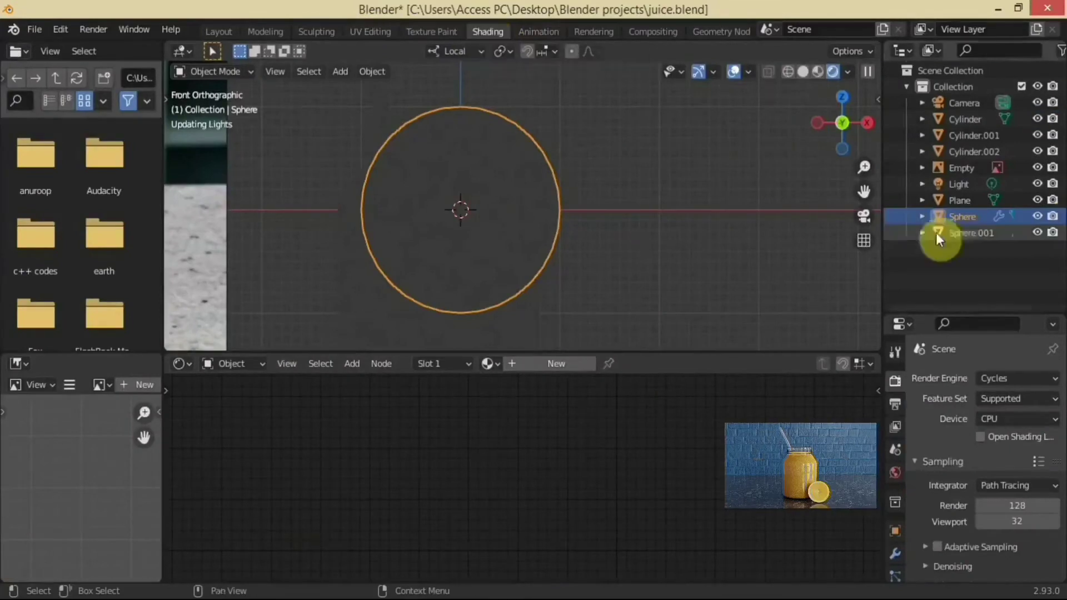
{"action": "left_click", "coordinate": [936, 232]}
{"action": "left_click", "coordinate": [458, 475]}
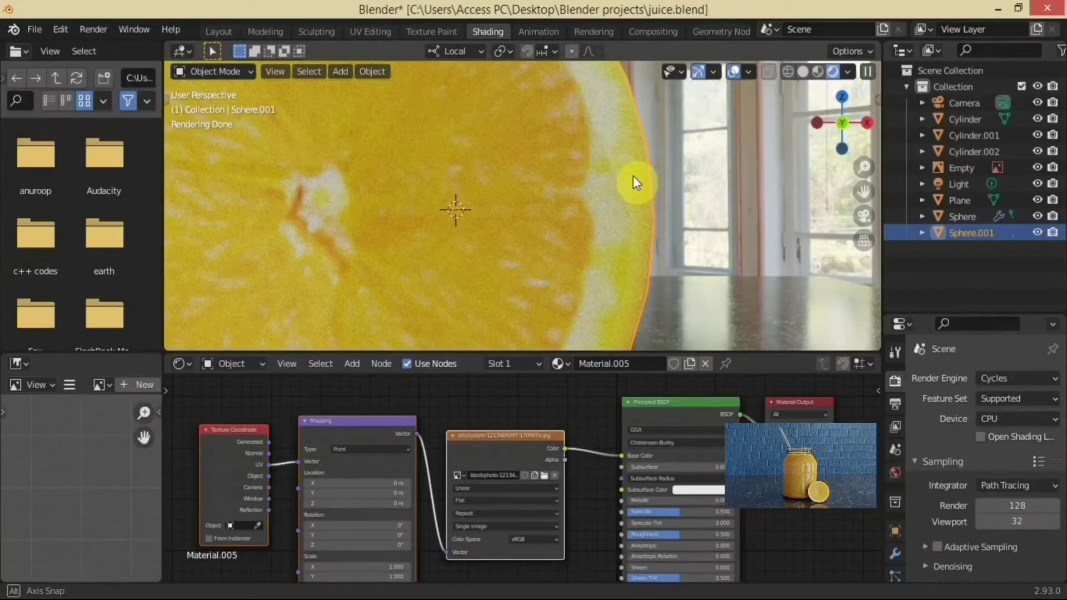
{"action": "scroll", "coordinate": [633, 176], "scroll_direction": "down", "scroll_amount": 3}
Give the Sphere piece new Material.006 with texture nodes using 13062020061712.jpg
{"action": "scroll", "coordinate": [499, 265], "scroll_direction": "down", "scroll_amount": 3}
{"action": "left_click", "coordinate": [474, 245]}
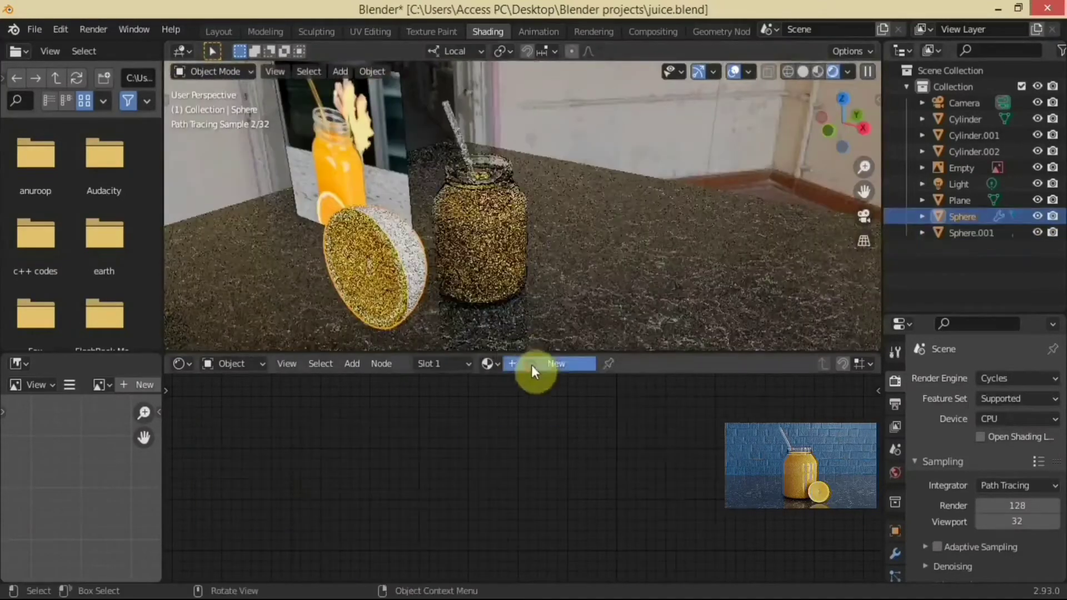
{"action": "left_click", "coordinate": [532, 370]}
{"action": "key", "text": "ctrl+v"}
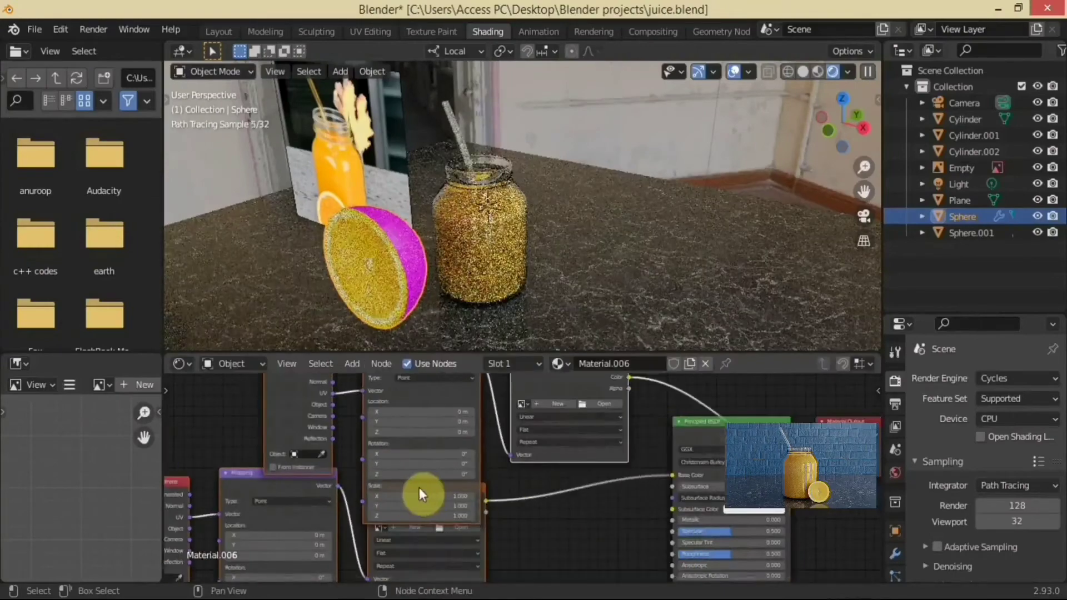
{"action": "left_click", "coordinate": [286, 421]}
{"action": "left_click", "coordinate": [774, 549]}
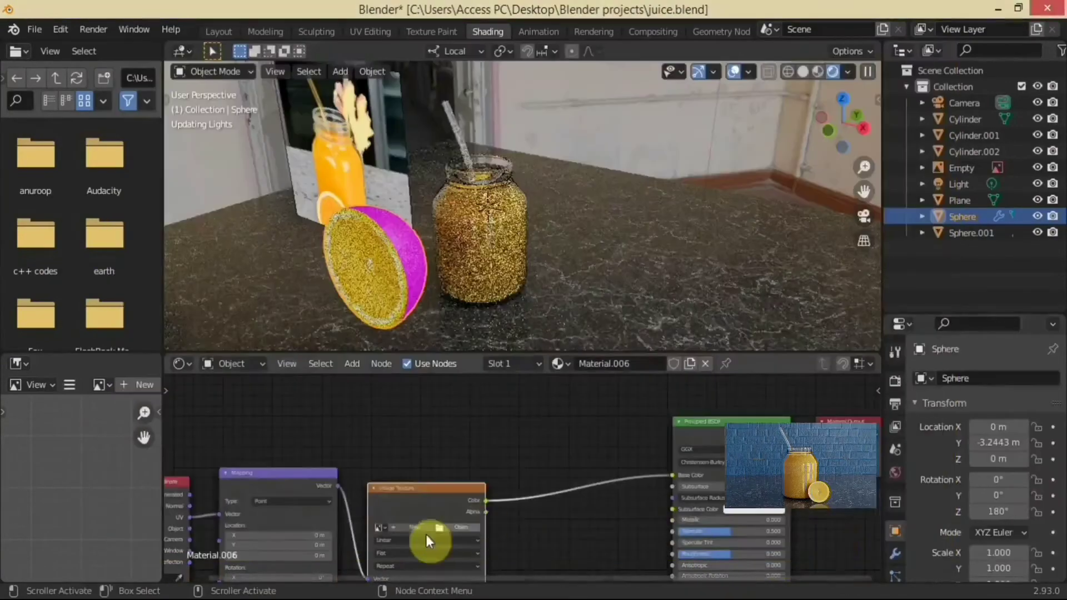
{"action": "left_click", "coordinate": [455, 468]}
{"action": "left_click", "coordinate": [533, 325]}
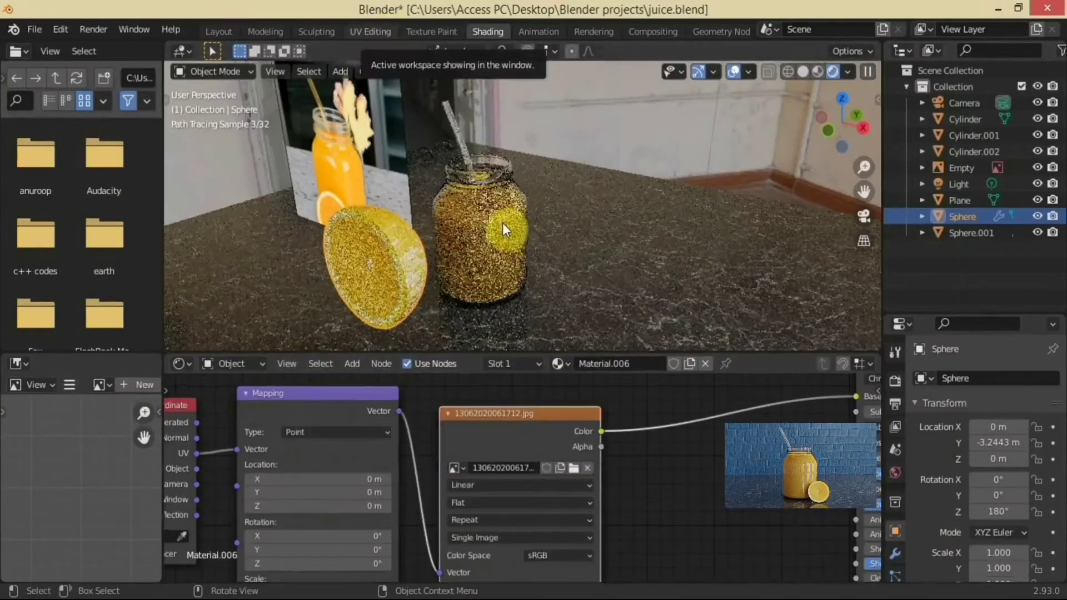
Project the Sphere's UVs from the view in UV Editing
{"action": "left_click", "coordinate": [370, 31]}
{"action": "key", "text": "u"}
{"action": "left_click", "coordinate": [663, 359]}
Scale and move the Sphere's UV layout over the whole orange in the photo
{"action": "key", "text": "s"}
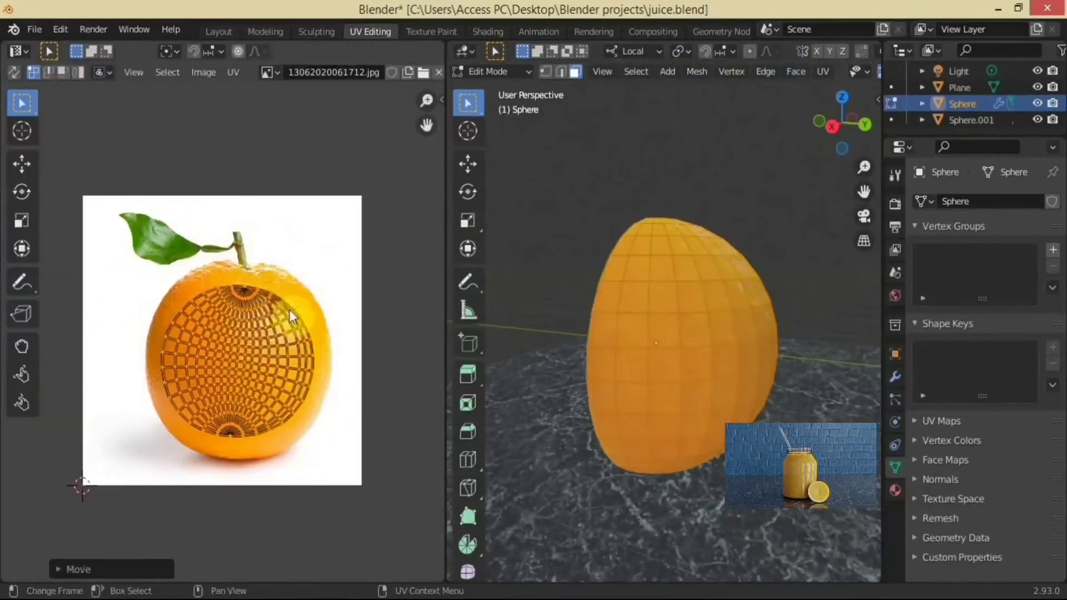
{"action": "left_click", "coordinate": [352, 288]}
{"action": "middle_click_drag", "start_coordinate": [611, 389], "coordinate": [643, 410]}
{"action": "key", "text": "s"}
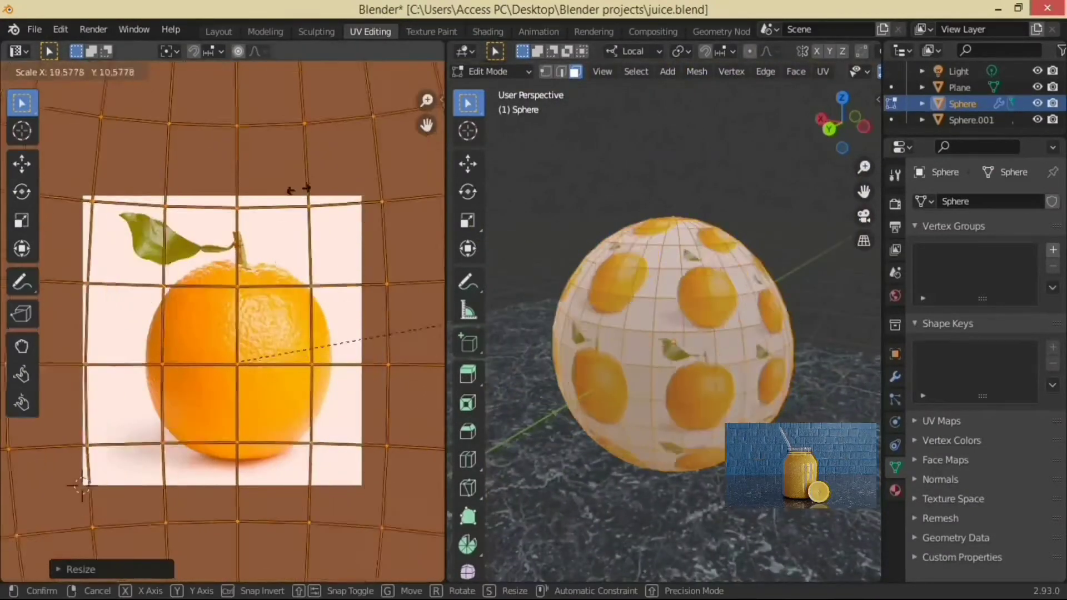
{"action": "left_click", "coordinate": [306, 373]}
{"action": "key", "text": "g"}
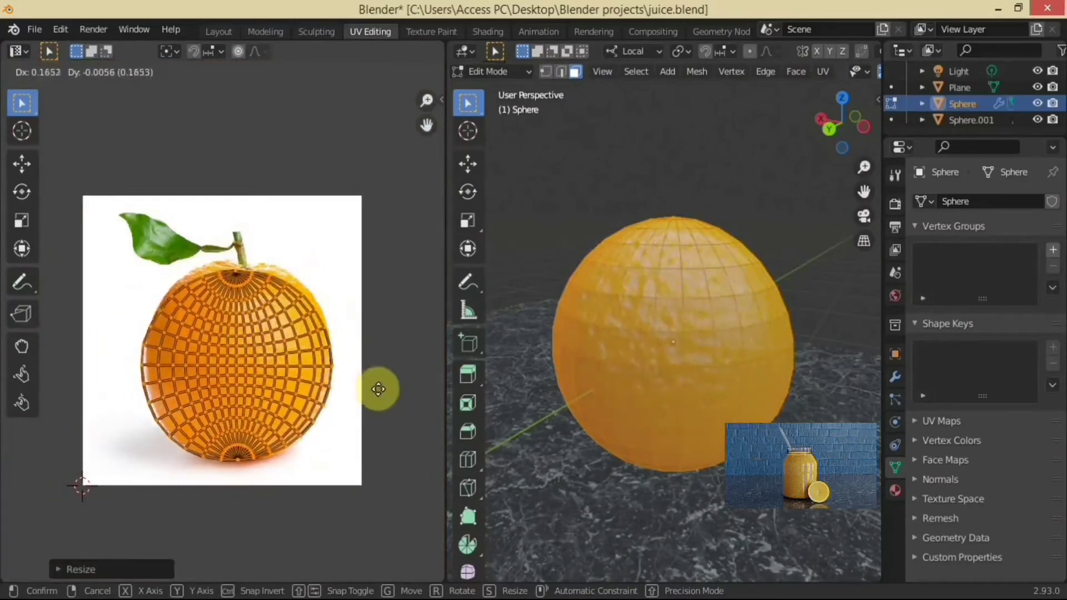
{"action": "left_click", "coordinate": [366, 388]}
{"action": "scroll", "coordinate": [359, 388], "scroll_direction": "up", "scroll_amount": 3}
{"action": "scroll", "coordinate": [359, 388], "scroll_direction": "down", "scroll_amount": 3}
Refine the UVs near the orange's top with proportional editing for a solid peel
{"action": "key", "text": "o"}
{"action": "key", "text": "g"}
{"action": "left_click", "coordinate": [374, 424]}
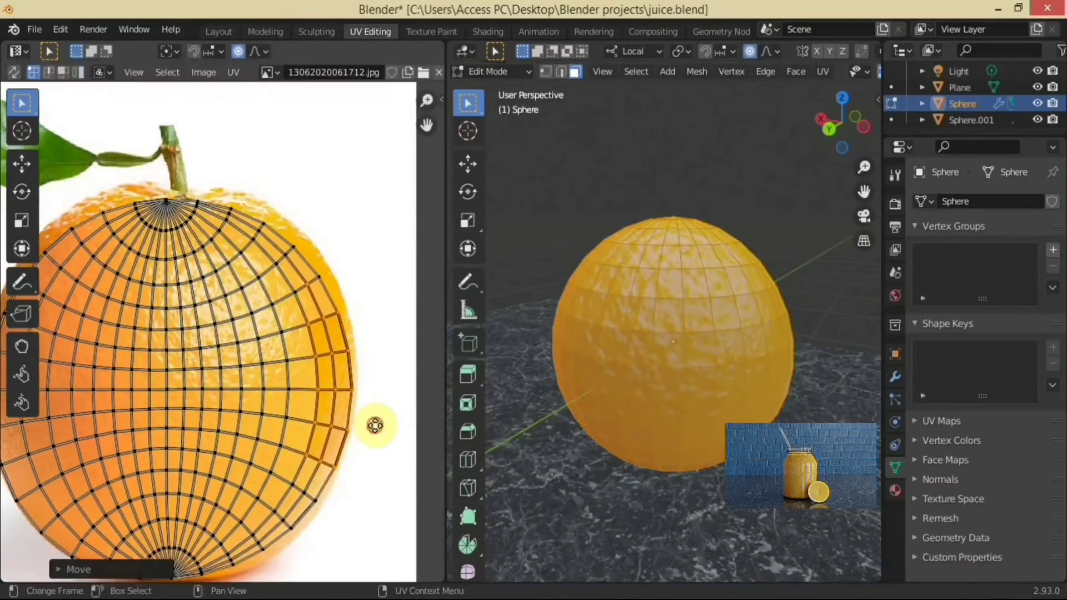
{"action": "key", "text": "b"}
{"action": "left_click_drag", "start_coordinate": [203, 498], "coordinate": [277, 460]}
{"action": "middle_click_drag", "start_coordinate": [276, 460], "coordinate": [272, 305]}
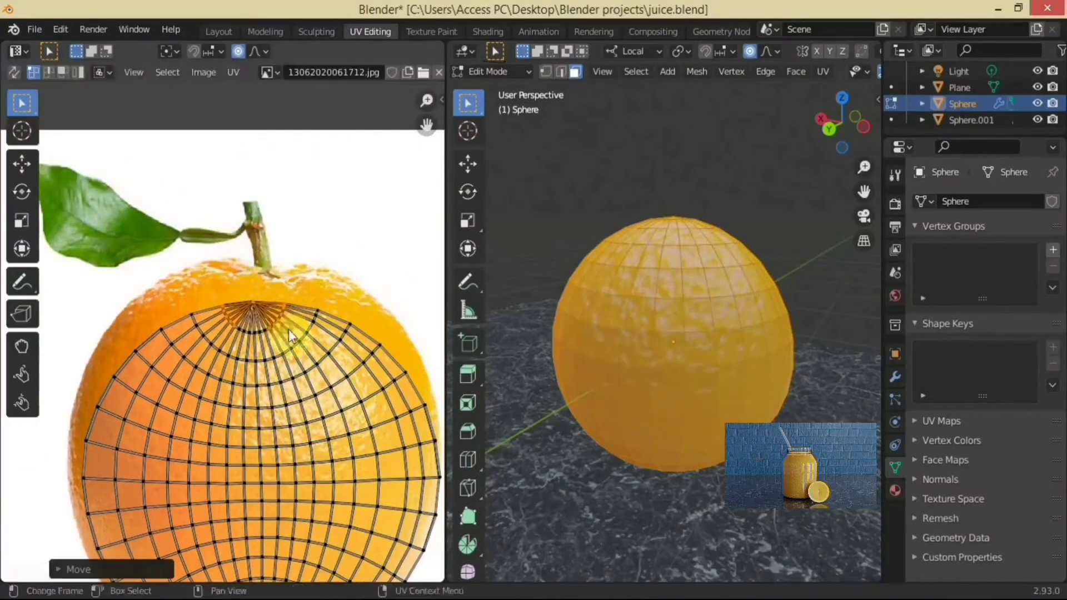
{"action": "middle_click_drag", "start_coordinate": [639, 323], "coordinate": [789, 316]}
{"action": "scroll", "coordinate": [371, 464], "scroll_direction": "down", "scroll_amount": 5}
{"action": "scroll", "coordinate": [300, 444], "scroll_direction": "up", "scroll_amount": 2}
{"action": "key", "text": "g"}
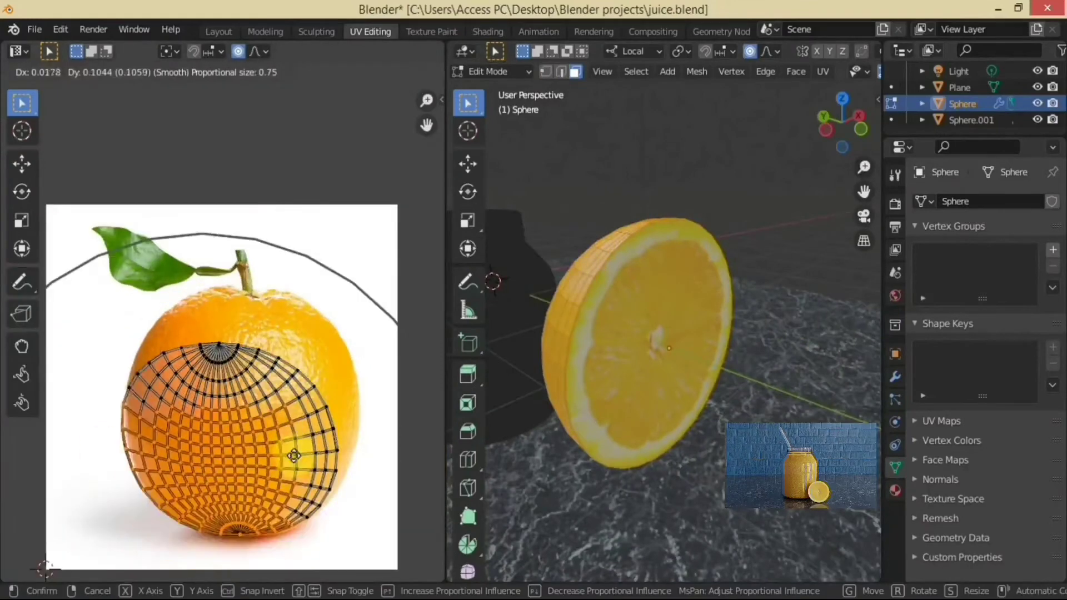
{"action": "left_click", "coordinate": [289, 375]}
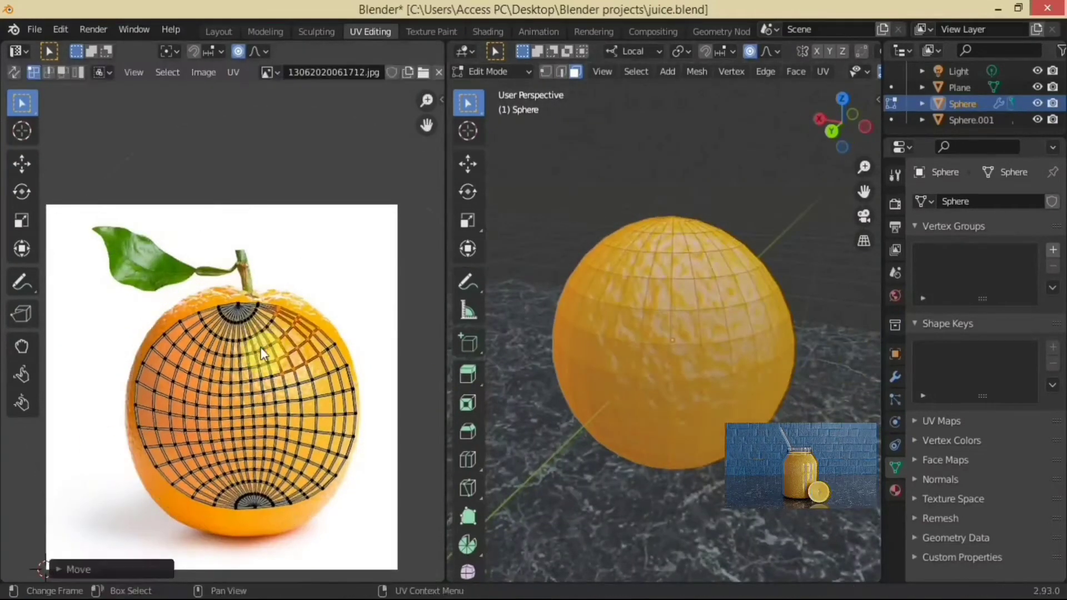
{"action": "key", "text": "g"}
{"action": "key", "text": "s"}
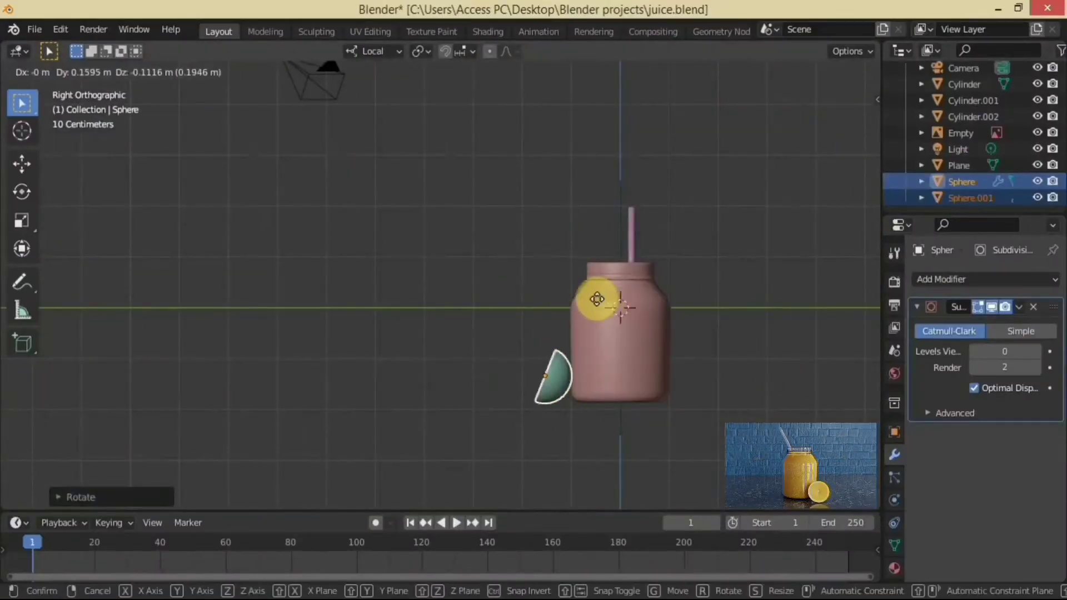
Place the orange half beside the jar base and check framing, viewing through the Sphere
{"action": "left_click", "coordinate": [598, 299]}
{"action": "mouse_move", "coordinate": [597, 299]}
{"action": "middle_mouse_down"}
{"action": "mouse_move", "coordinate": [606, 86]}
{"action": "mouse_move", "coordinate": [687, 414]}
{"action": "mouse_move", "coordinate": [667, 282]}
{"action": "mouse_move", "coordinate": [541, 295]}
{"action": "middle_mouse_up"}
{"action": "left_click", "coordinate": [863, 216]}
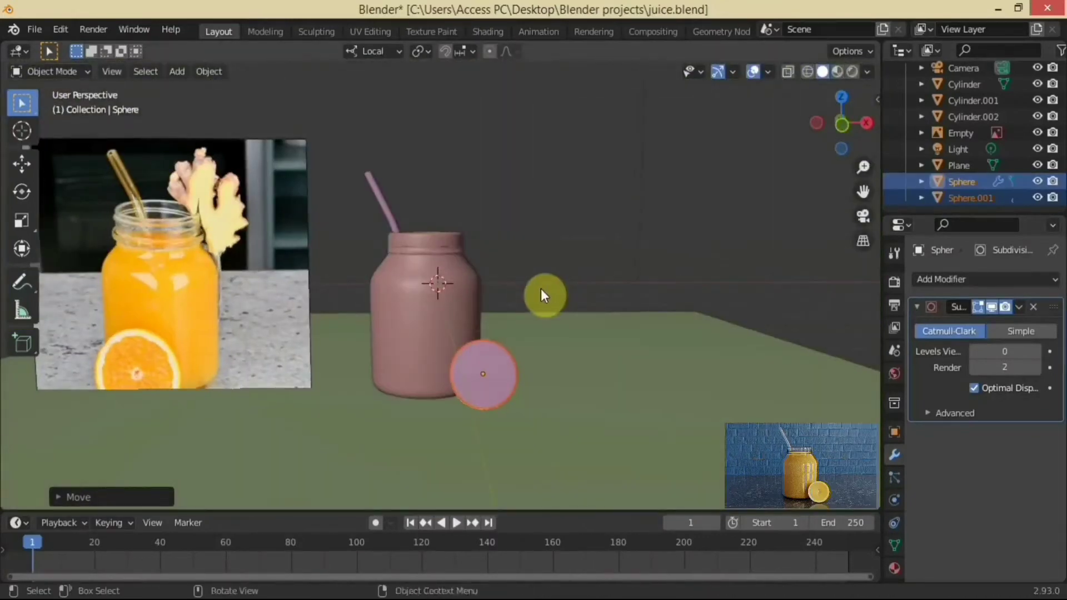
{"action": "key", "text": "ctrl+KP_0"}
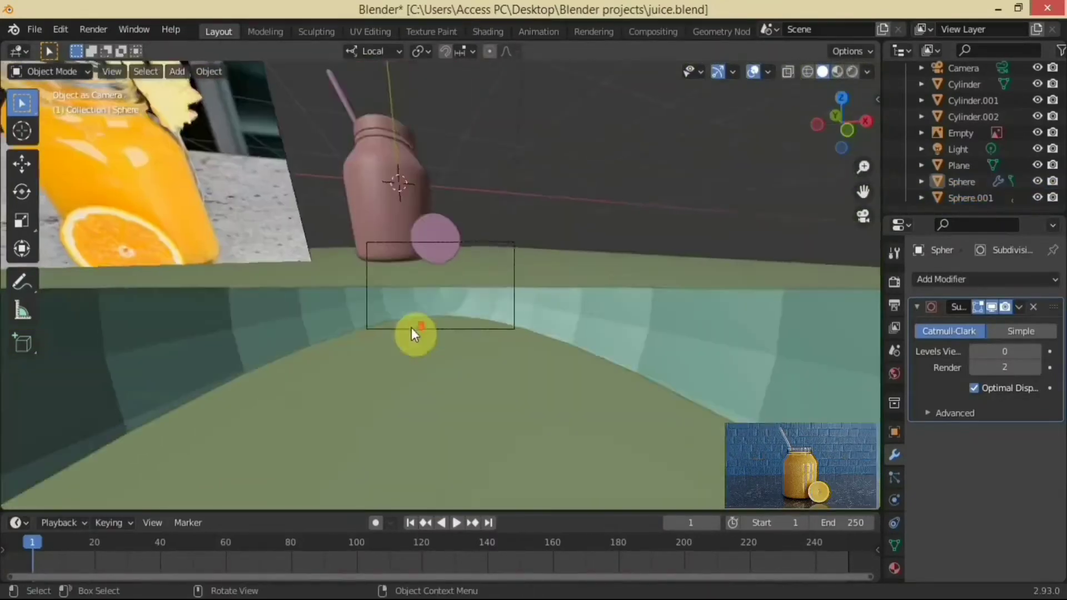
{"action": "mouse_move", "coordinate": [412, 328]}
{"action": "middle_mouse_down"}
{"action": "mouse_move", "coordinate": [387, 366]}
{"action": "mouse_move", "coordinate": [419, 332]}
{"action": "mouse_move", "coordinate": [333, 238]}
{"action": "middle_mouse_up"}
{"action": "scroll", "coordinate": [388, 361], "scroll_direction": "down", "scroll_amount": 4}
{"action": "scroll", "coordinate": [400, 348], "scroll_direction": "up", "scroll_amount": 4}
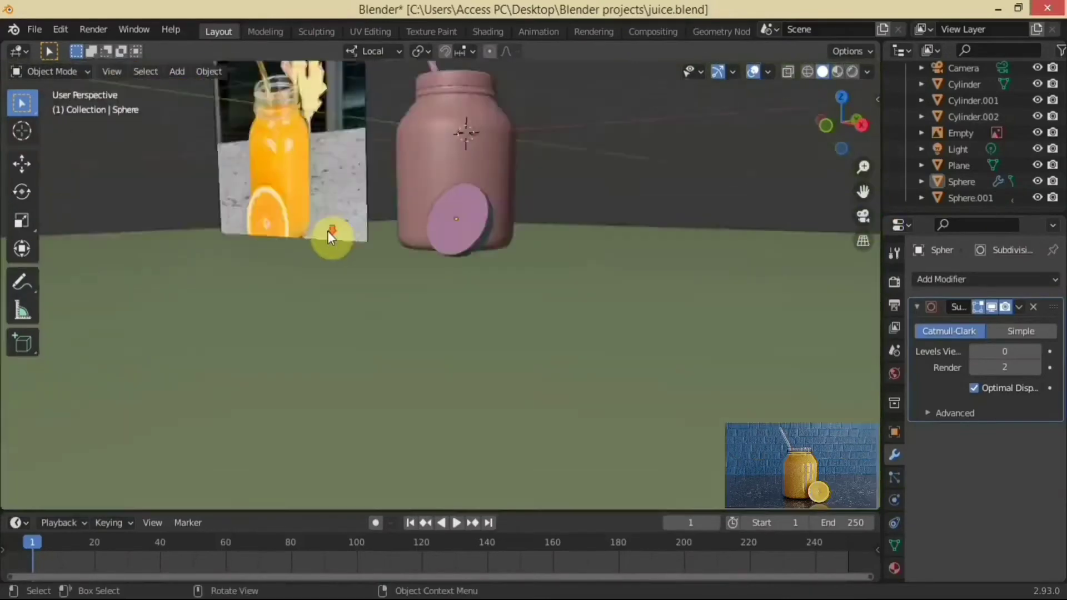
{"action": "mouse_move", "coordinate": [472, 326]}
{"action": "middle_mouse_down"}
{"action": "mouse_move", "coordinate": [568, 289]}
{"action": "mouse_move", "coordinate": [493, 303]}
{"action": "mouse_move", "coordinate": [409, 344]}
{"action": "middle_mouse_up"}
{"action": "key", "text": "ctrl+KP_0"}
{"action": "scroll", "coordinate": [409, 344], "scroll_direction": "up", "scroll_amount": 5}
Search 'snap camera to view' in a new Chrome tab and skim the results
{"action": "left_click", "coordinate": [795, 595]}
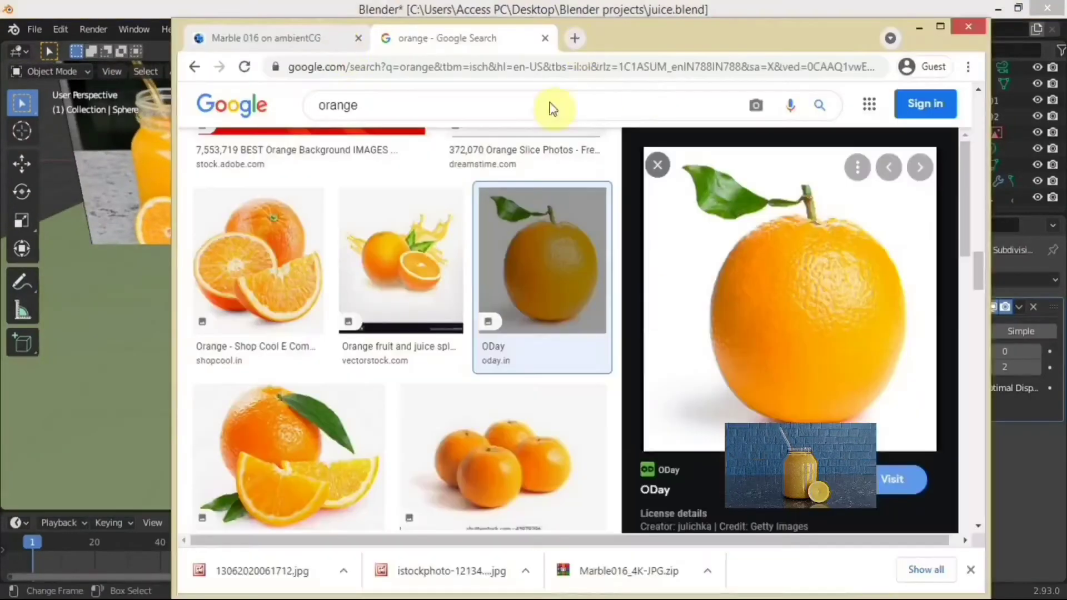
{"action": "left_click", "coordinate": [576, 37]}
{"action": "type", "text": "snap camer"}
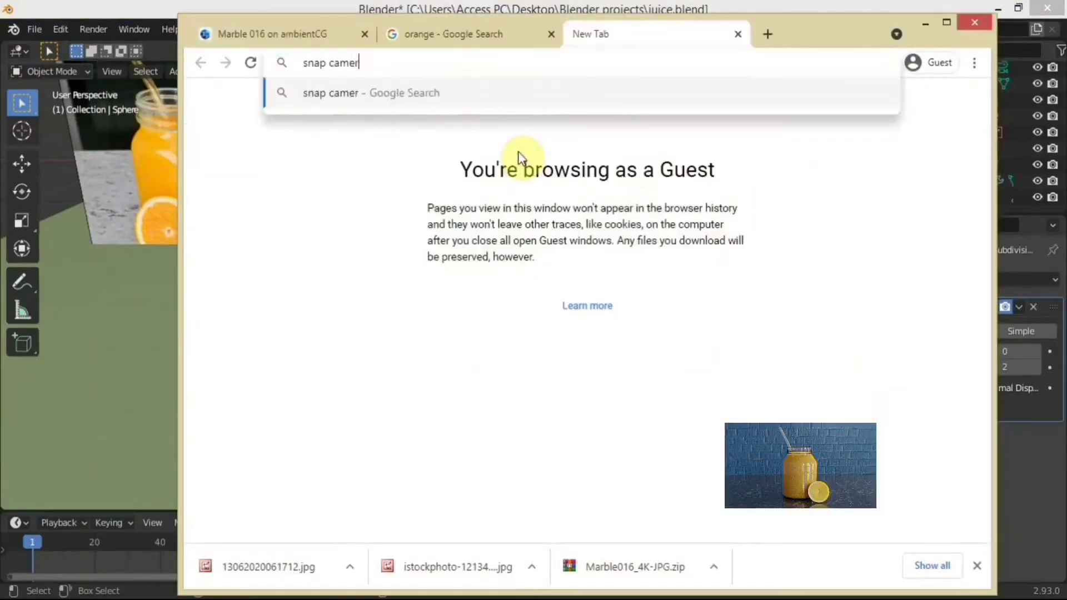
{"action": "type", "text": "a to view"}
{"action": "key", "text": "Return"}
{"action": "scroll", "coordinate": [508, 460], "scroll_direction": "down", "scroll_amount": 5}
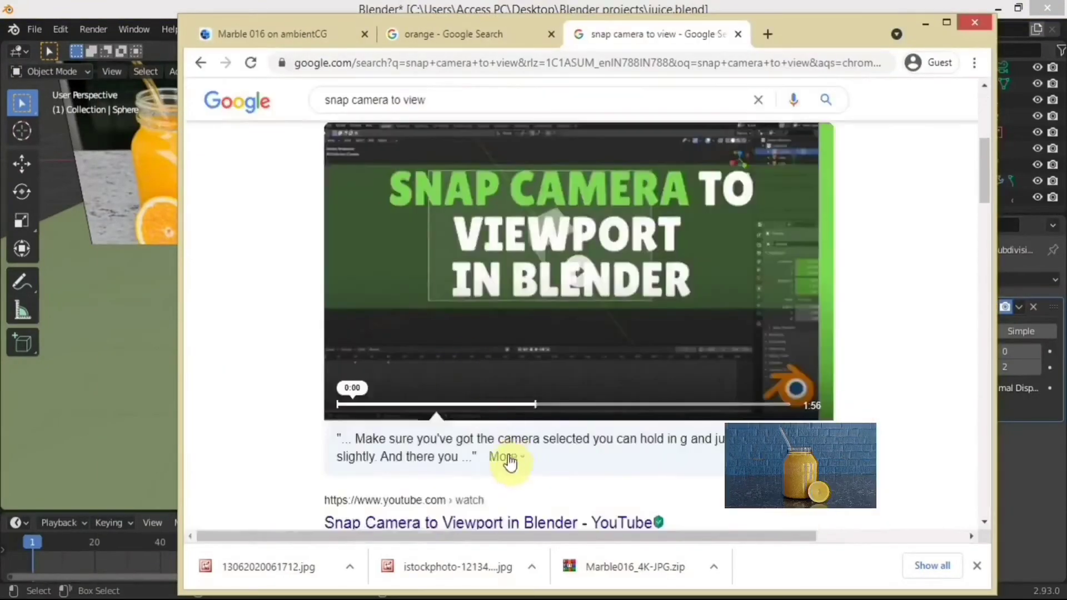
{"action": "scroll", "coordinate": [465, 313], "scroll_direction": "up", "scroll_amount": 5}
{"action": "scroll", "coordinate": [458, 334], "scroll_direction": "down", "scroll_amount": 5}
{"action": "scroll", "coordinate": [572, 353], "scroll_direction": "up", "scroll_amount": 5}
Refine the search to 'snap camera to view in blender', then return to Blender
{"action": "left_click", "coordinate": [467, 117]}
{"action": "type", "text": "in bl"}
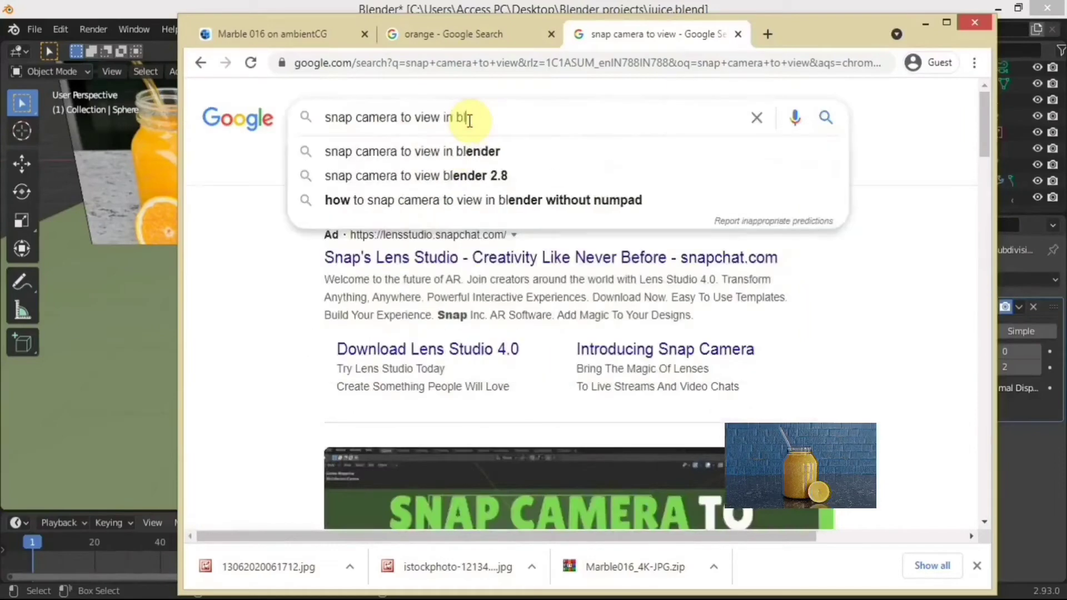
{"action": "key", "text": "Return"}
{"action": "type", "text": "ender"}
{"action": "key", "text": "Return"}
{"action": "scroll", "coordinate": [476, 364], "scroll_direction": "down", "scroll_amount": 5}
{"action": "scroll", "coordinate": [528, 405], "scroll_direction": "down", "scroll_amount": 7}
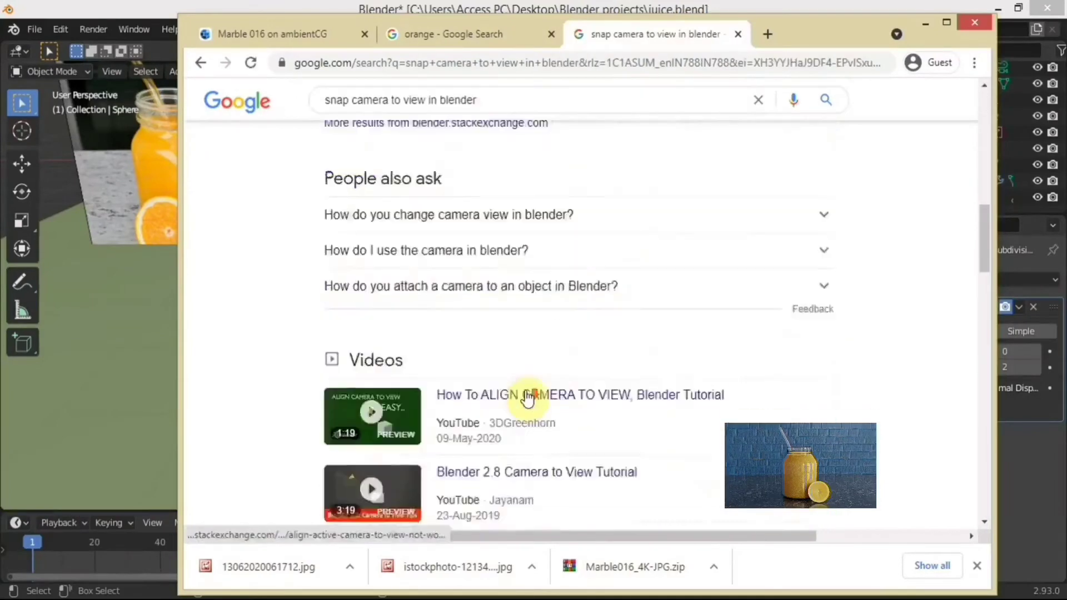
{"action": "scroll", "coordinate": [528, 405], "scroll_direction": "up", "scroll_amount": 5}
{"action": "key", "text": "alt+Tab"}
{"action": "middle_click_drag", "start_coordinate": [508, 257], "coordinate": [501, 305]}
Check the old camera's view, then delete the old camera
{"action": "key", "text": "ctrl+alt+KP_0"}
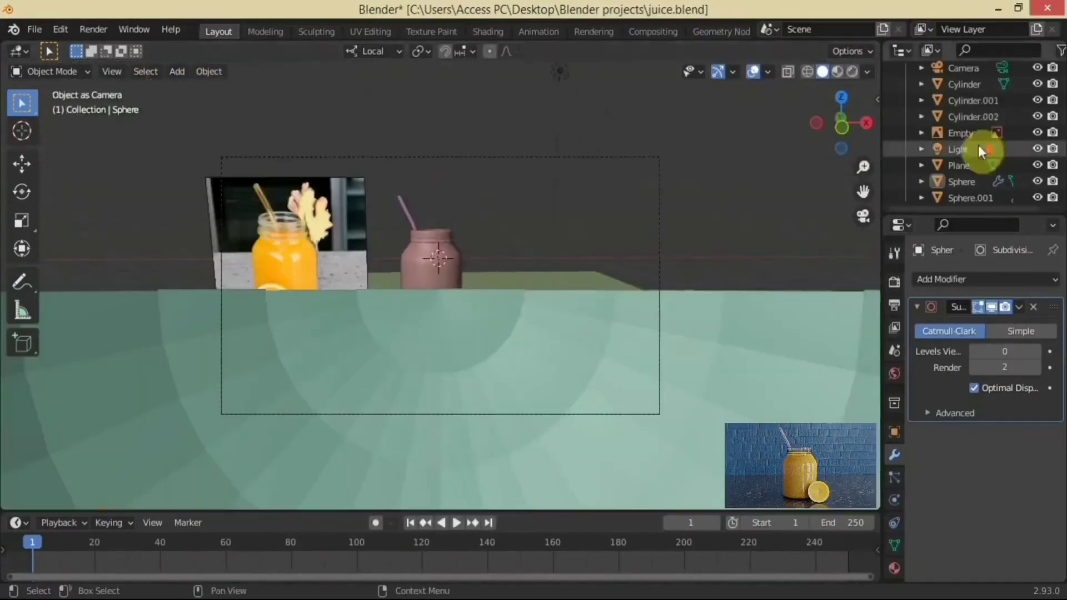
{"action": "middle_click_drag", "start_coordinate": [639, 239], "coordinate": [431, 261]}
{"action": "key", "text": "ctrl+alt+KP_0"}
{"action": "mouse_move", "coordinate": [405, 333]}
{"action": "middle_mouse_down"}
{"action": "mouse_move", "coordinate": [319, 369]}
{"action": "mouse_move", "coordinate": [340, 391]}
{"action": "middle_mouse_up"}
{"action": "key", "text": "KP_0"}
{"action": "middle_click_drag", "start_coordinate": [404, 441], "coordinate": [974, 147], "text": "shift"}
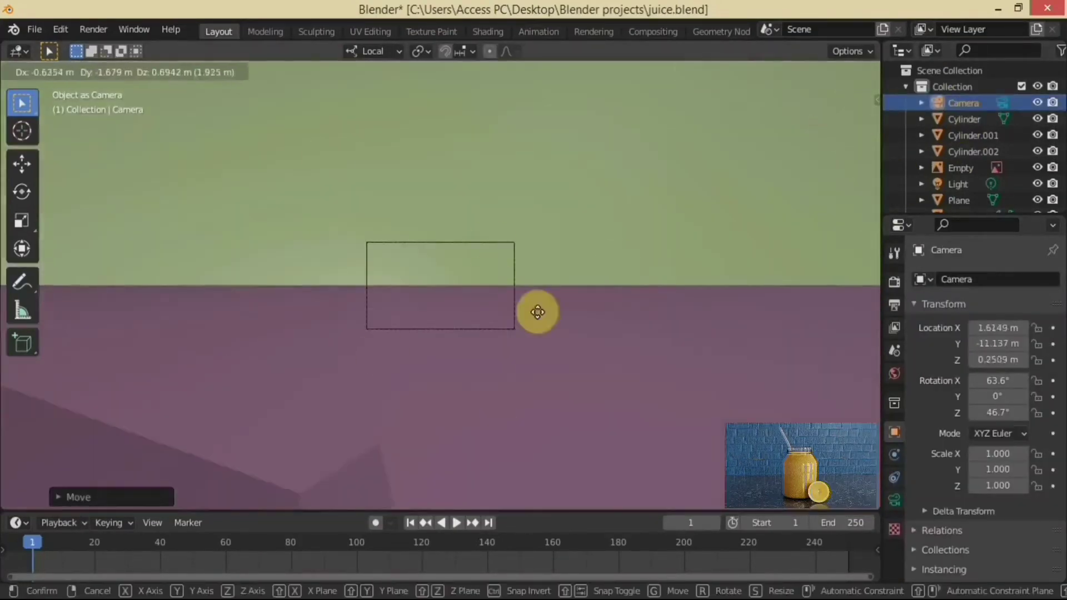
{"action": "key", "text": "Delete"}
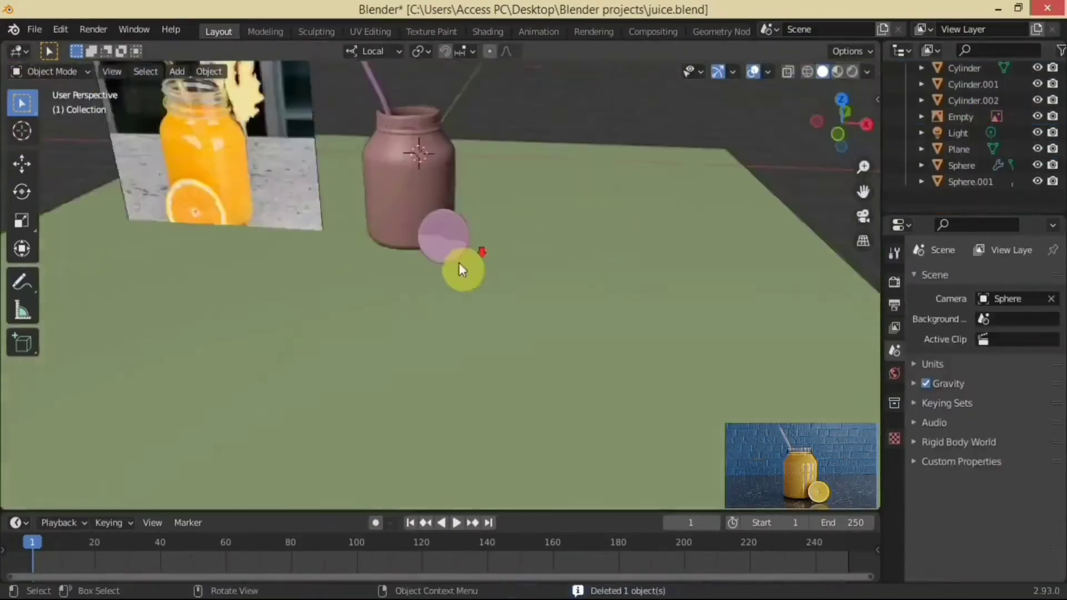
Add a new camera, move it along Z, and make it the active view camera
{"action": "key", "text": "shift+a"}
{"action": "left_click", "coordinate": [453, 386]}
{"action": "key", "text": "g"}
{"action": "key", "text": "z"}
{"action": "key", "text": "z"}
{"action": "left_click", "coordinate": [348, 279]}
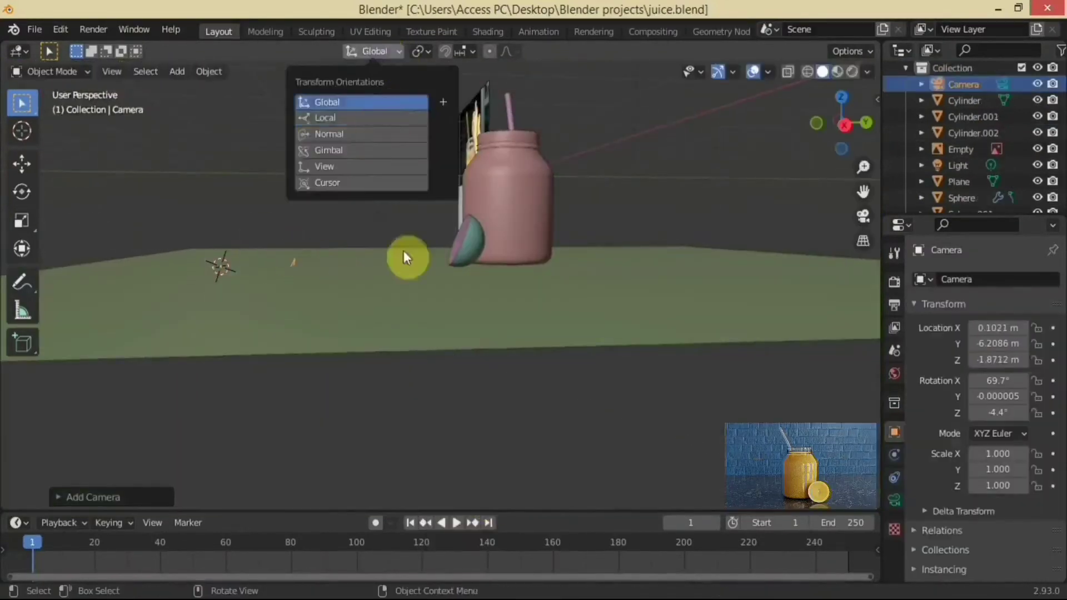
{"action": "key", "text": "ctrl+KP_0"}
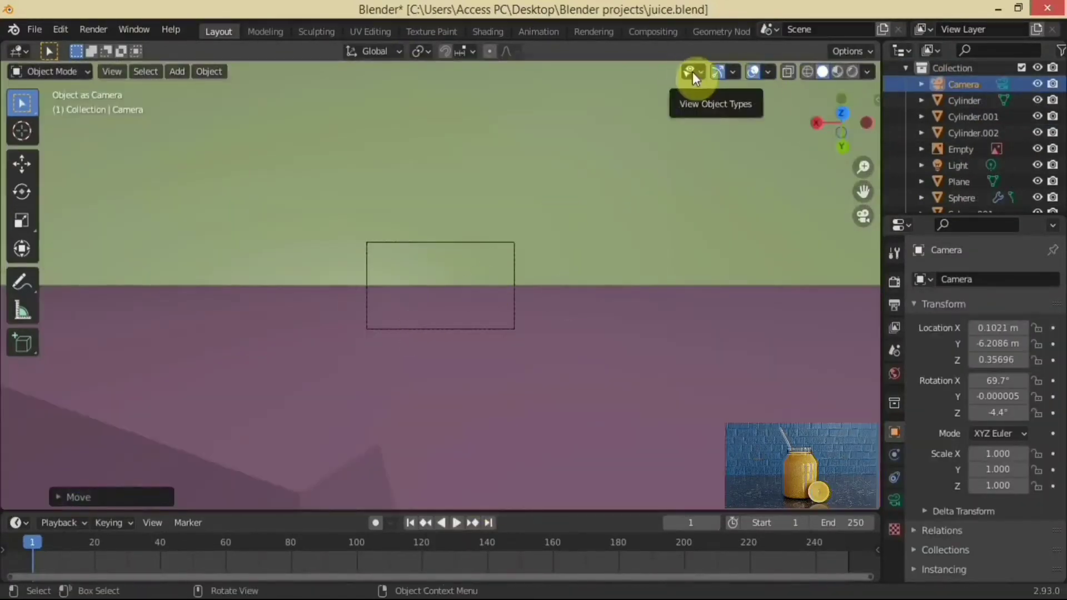
{"action": "mouse_move", "coordinate": [701, 65]}
{"action": "middle_mouse_down"}
{"action": "mouse_move", "coordinate": [531, 318]}
{"action": "mouse_move", "coordinate": [421, 365]}
{"action": "mouse_move", "coordinate": [422, 234]}
{"action": "mouse_move", "coordinate": [311, 249]}
{"action": "middle_mouse_up"}
Select the new camera, then frame the orange slice Sphere.001 in the viewport
{"action": "scroll", "coordinate": [322, 283], "scroll_direction": "up", "scroll_amount": 3}
{"action": "scroll", "coordinate": [333, 311], "scroll_direction": "up", "scroll_amount": 2}
{"action": "left_click", "coordinate": [208, 167]}
{"action": "left_click", "coordinate": [249, 204]}
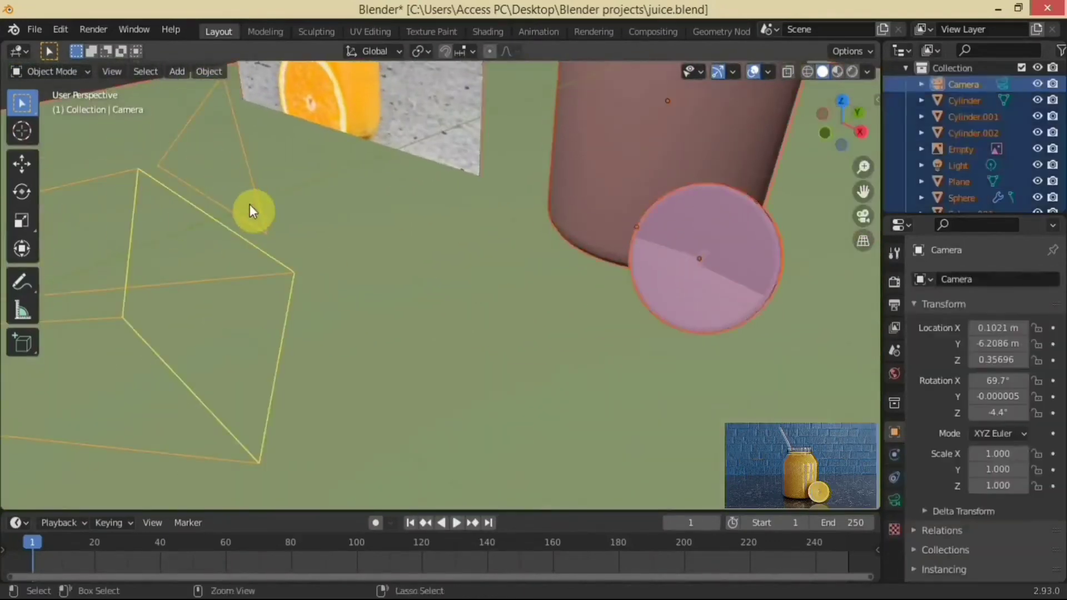
{"action": "scroll", "coordinate": [988, 123], "scroll_direction": "up", "scroll_amount": 1}
{"action": "scroll", "coordinate": [989, 139], "scroll_direction": "down", "scroll_amount": 1}
{"action": "left_click", "coordinate": [969, 181]}
{"action": "key", "text": "KP_Decimal"}
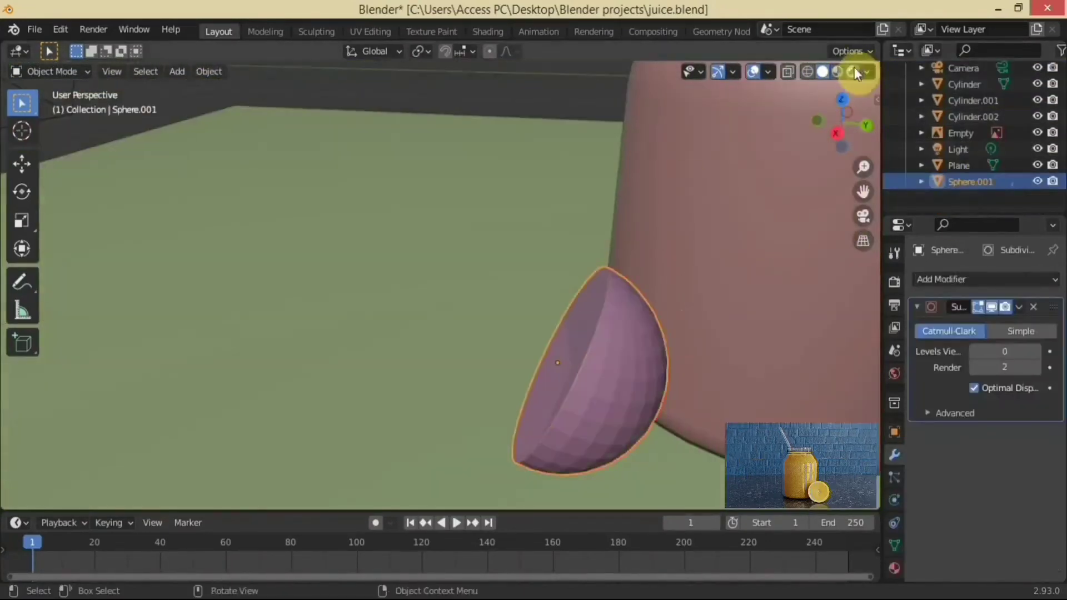
Save the file and preview the slice beside the jar in rendered shading
{"action": "key", "text": "z"}
{"action": "key", "text": "ctrl+s"}
{"action": "scroll", "coordinate": [600, 355], "scroll_direction": "down", "scroll_amount": 5}
{"action": "middle_click_drag", "start_coordinate": [622, 289], "coordinate": [546, 352]}
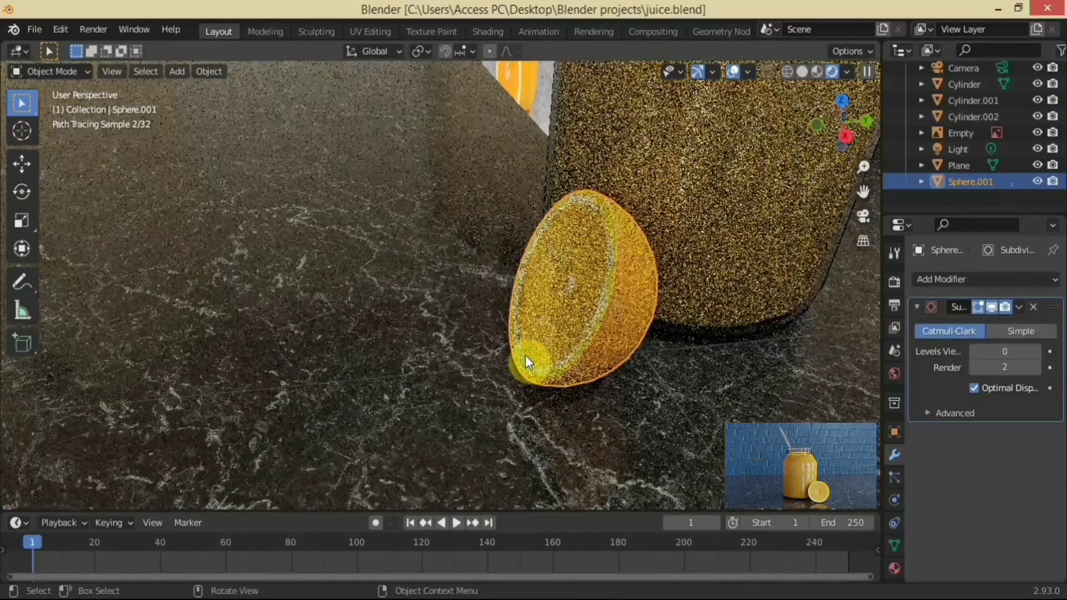
Return to solid shading and the camera view with the camera selected
{"action": "key", "text": "KP_0"}
{"action": "left_click", "coordinate": [802, 71]}
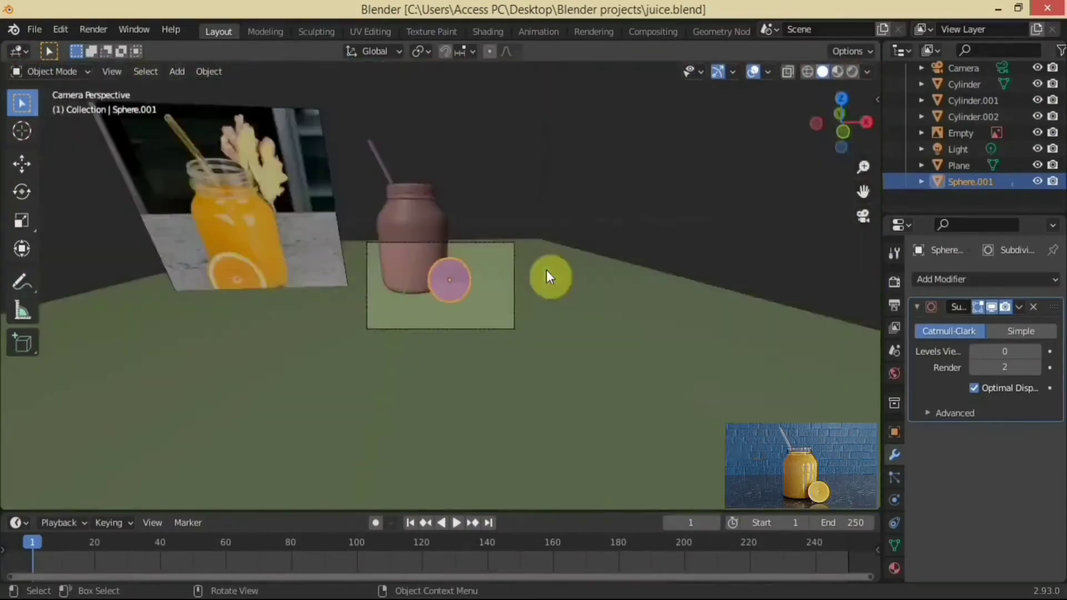
{"action": "scroll", "coordinate": [548, 279], "scroll_direction": "up", "scroll_amount": 5}
{"action": "scroll", "coordinate": [971, 93], "scroll_direction": "up", "scroll_amount": 1}
{"action": "left_click", "coordinate": [971, 93]}
{"action": "key", "text": "KP_0"}
Confirm the camera framing, then duplicate the floor plane and rotate the copy 90° about X
{"action": "key", "text": "g"}
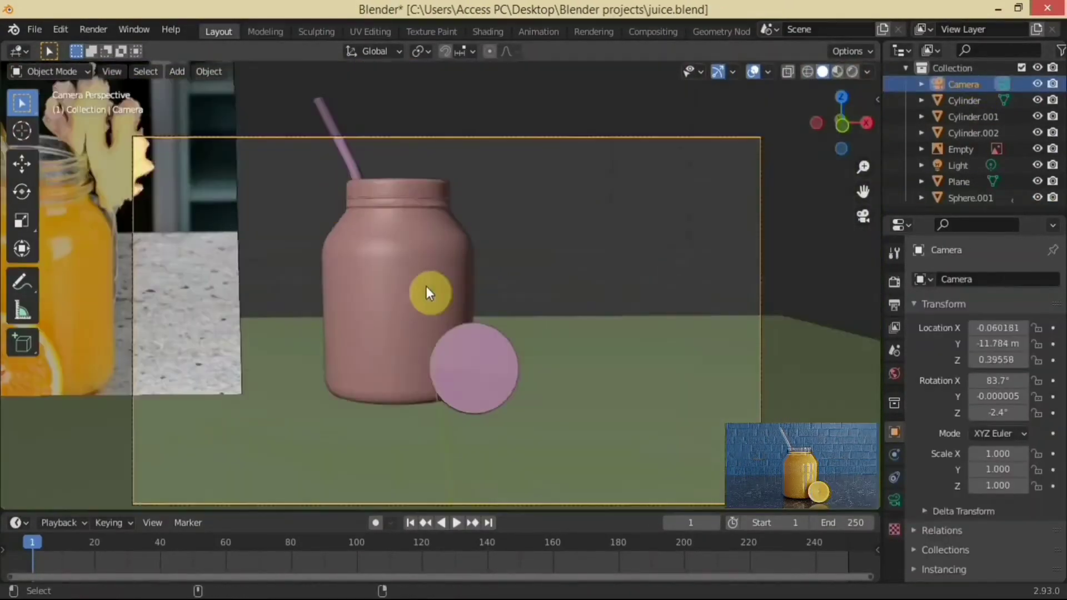
{"action": "left_click", "coordinate": [657, 286]}
{"action": "left_click", "coordinate": [660, 417]}
{"action": "key", "text": "shift+d"}
{"action": "key", "text": "r"}
{"action": "key", "text": "x"}
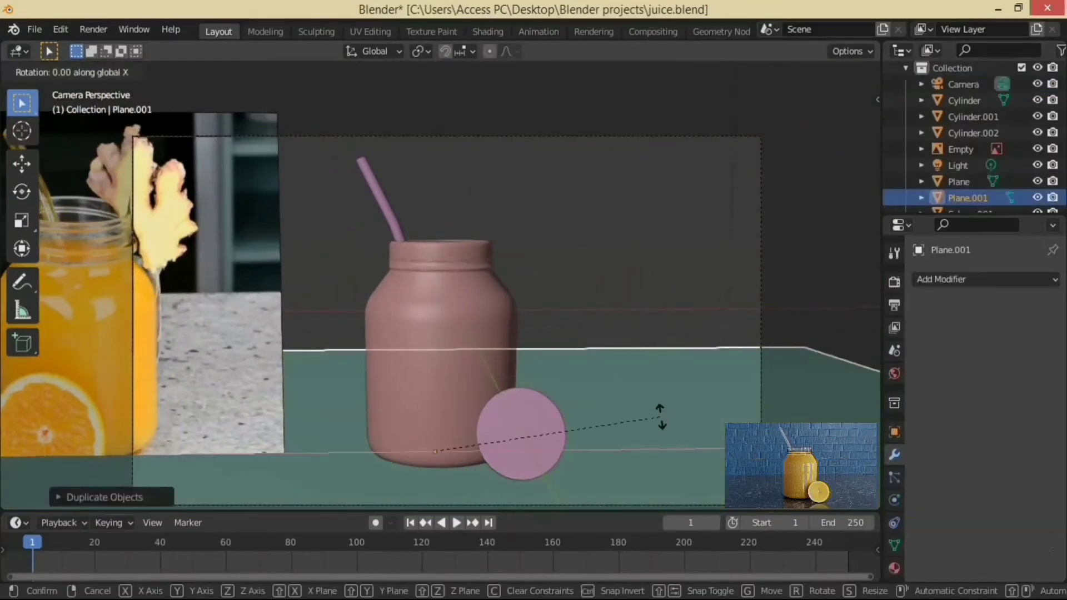
Move the upright plane along Y so it stands behind the jar as a back wall
{"action": "middle_click_drag", "start_coordinate": [662, 410], "coordinate": [718, 360]}
{"action": "key", "text": "g"}
{"action": "key", "text": "y"}
{"action": "left_click", "coordinate": [719, 360]}
Replace the wall's shared floor material with a new one and start image texture setup
{"action": "left_click", "coordinate": [488, 31]}
{"action": "key", "text": "KP_1"}
{"action": "scroll", "coordinate": [583, 532], "scroll_direction": "down", "scroll_amount": 3}
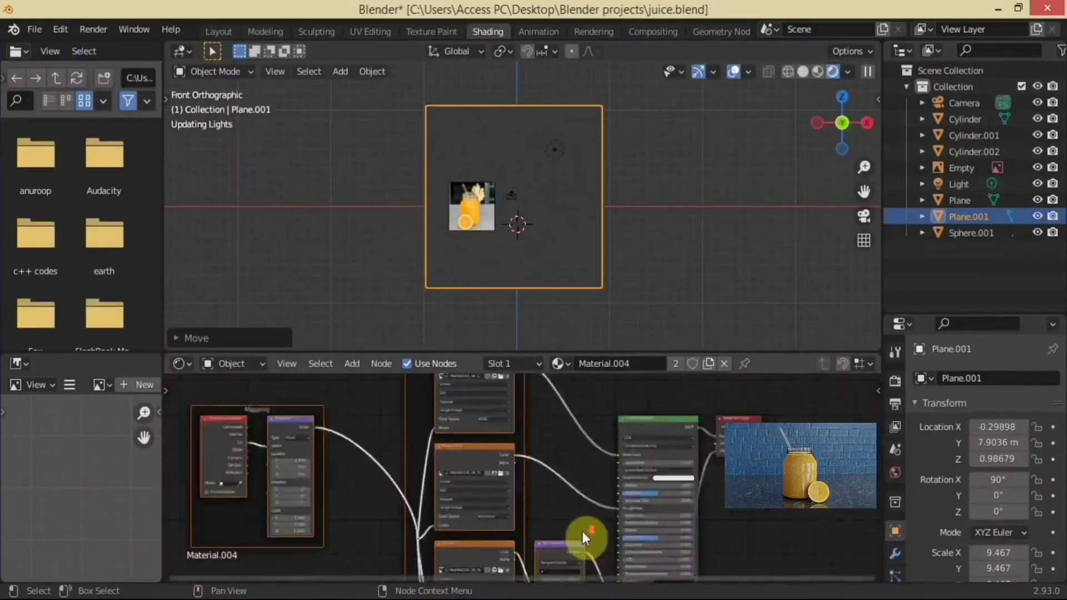
{"action": "scroll", "coordinate": [575, 518], "scroll_direction": "up", "scroll_amount": 2}
{"action": "left_click", "coordinate": [724, 364]}
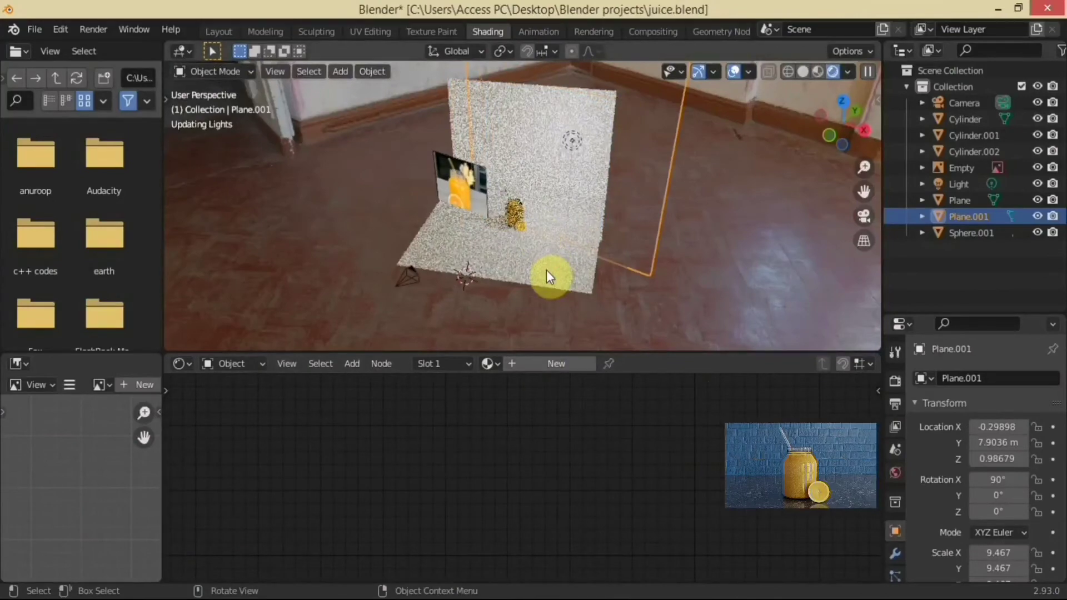
{"action": "left_click", "coordinate": [556, 363]}
{"action": "key", "text": "ctrl+shift+t"}
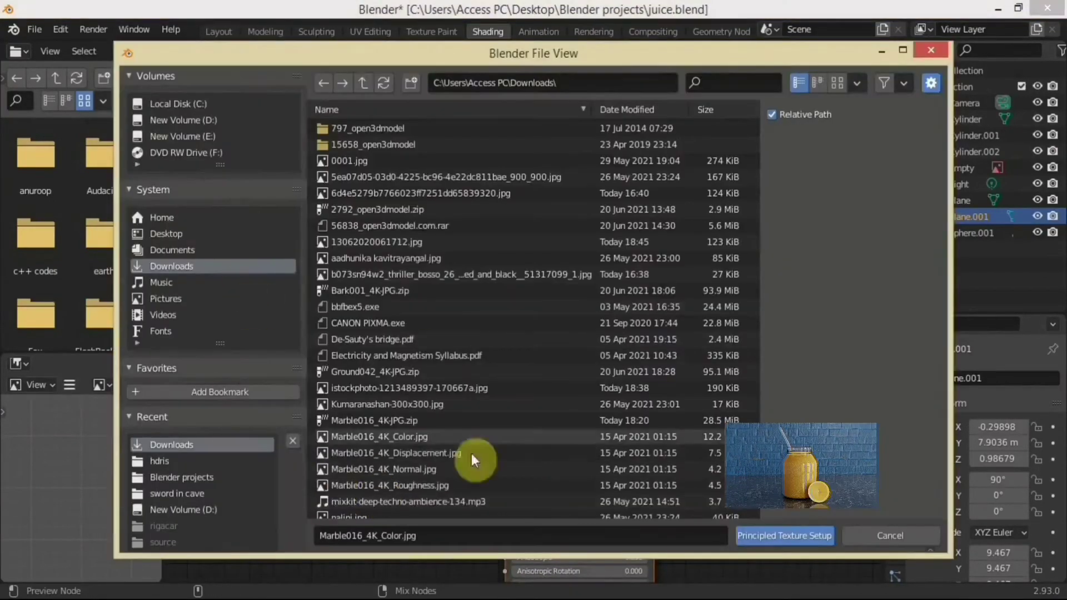
{"action": "key", "text": "alt+Tab"}
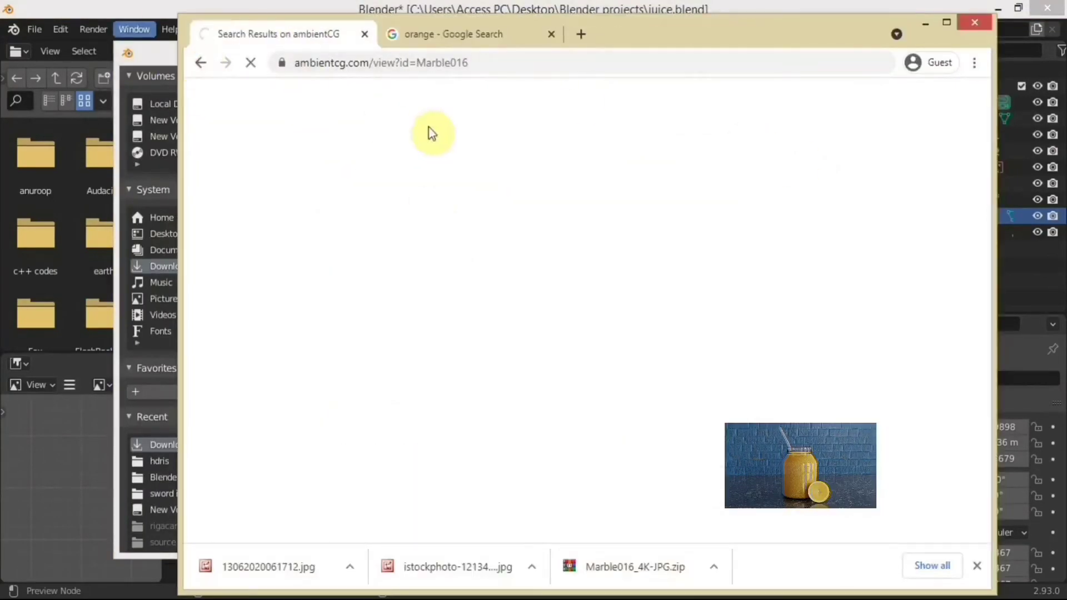
Search ambientCG for 'wall' textures and browse the results
{"action": "left_click_drag", "start_coordinate": [714, 48], "coordinate": [678, 67]}
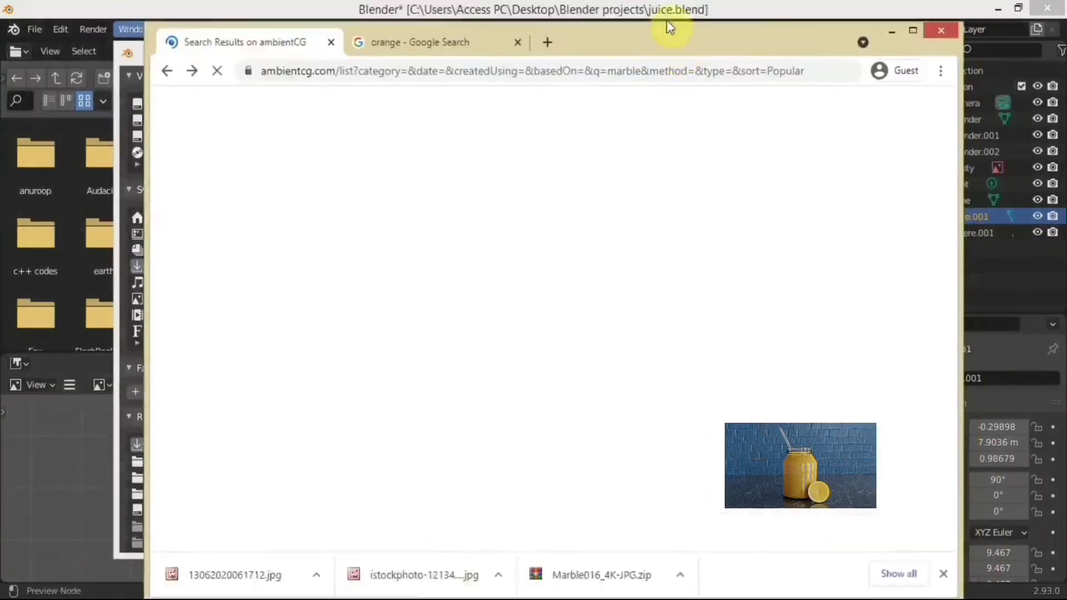
{"action": "type", "text": "wall"}
{"action": "key", "text": "Return"}
{"action": "scroll", "coordinate": [400, 279], "scroll_direction": "down", "scroll_amount": 2}
{"action": "scroll", "coordinate": [544, 446], "scroll_direction": "down", "scroll_amount": 6}
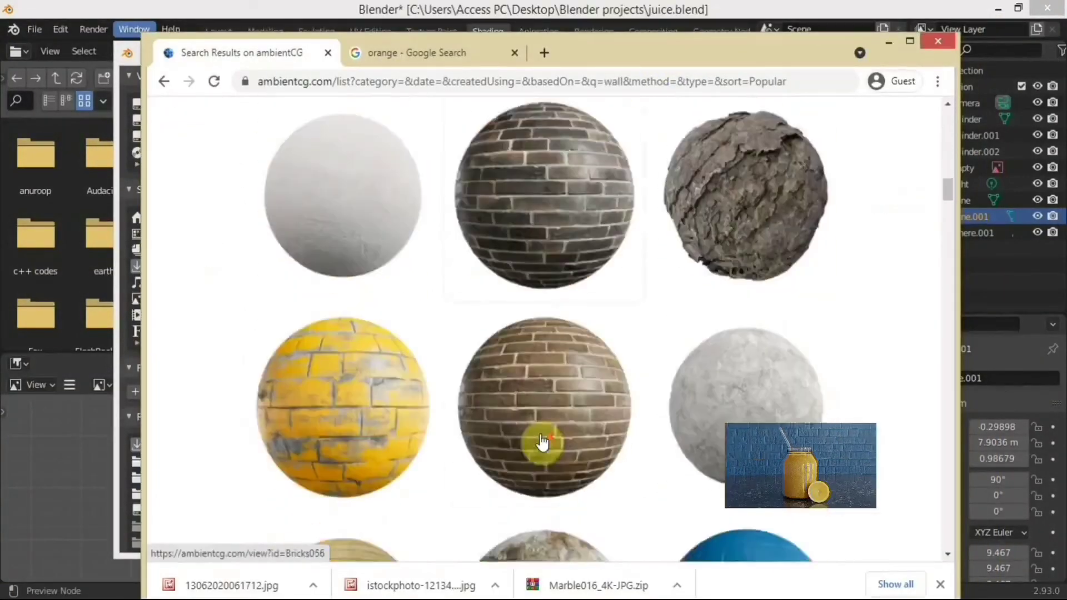
{"action": "scroll", "coordinate": [592, 466], "scroll_direction": "down", "scroll_amount": 4}
{"action": "scroll", "coordinate": [582, 464], "scroll_direction": "down", "scroll_amount": 3}
{"action": "scroll", "coordinate": [550, 472], "scroll_direction": "down", "scroll_amount": 3}
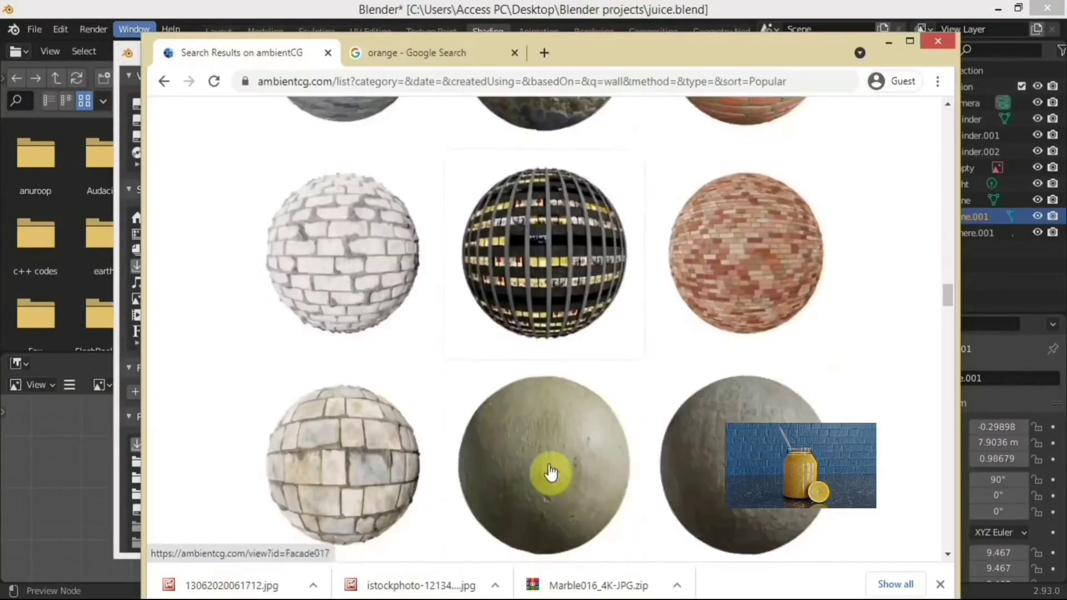
{"action": "scroll", "coordinate": [533, 464], "scroll_direction": "up", "scroll_amount": 3}
{"action": "scroll", "coordinate": [516, 456], "scroll_direction": "up", "scroll_amount": 3}
{"action": "scroll", "coordinate": [524, 464], "scroll_direction": "up", "scroll_amount": 3}
{"action": "scroll", "coordinate": [579, 489], "scroll_direction": "up", "scroll_amount": 1}
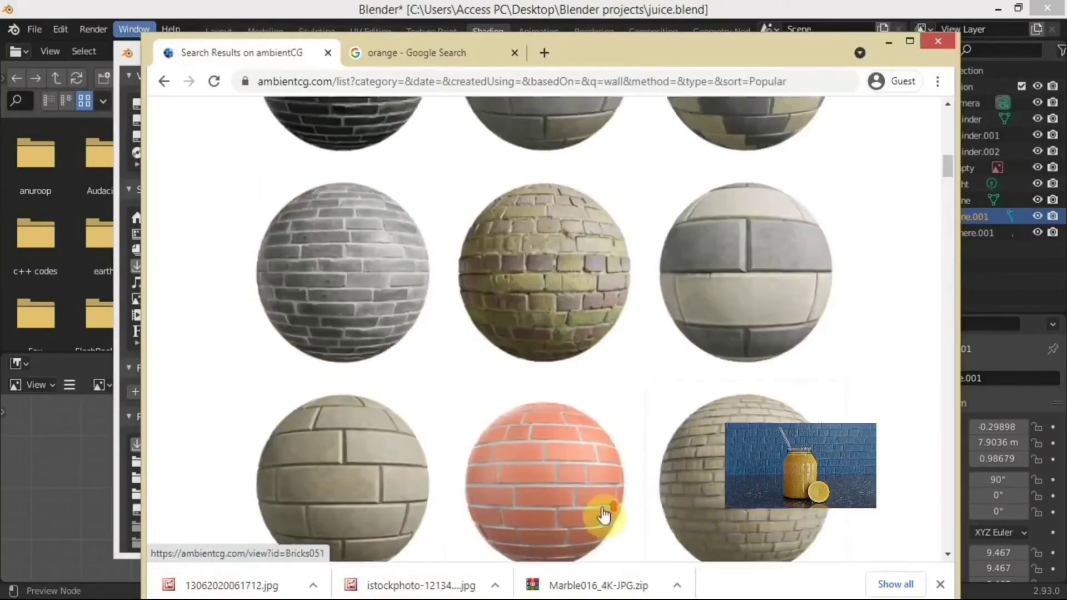
{"action": "scroll", "coordinate": [602, 512], "scroll_direction": "up", "scroll_amount": 4}
Look at Bricks Substance 005, then download Painted Bricks 001 as 4K-PNG
{"action": "left_click", "coordinate": [691, 459]}
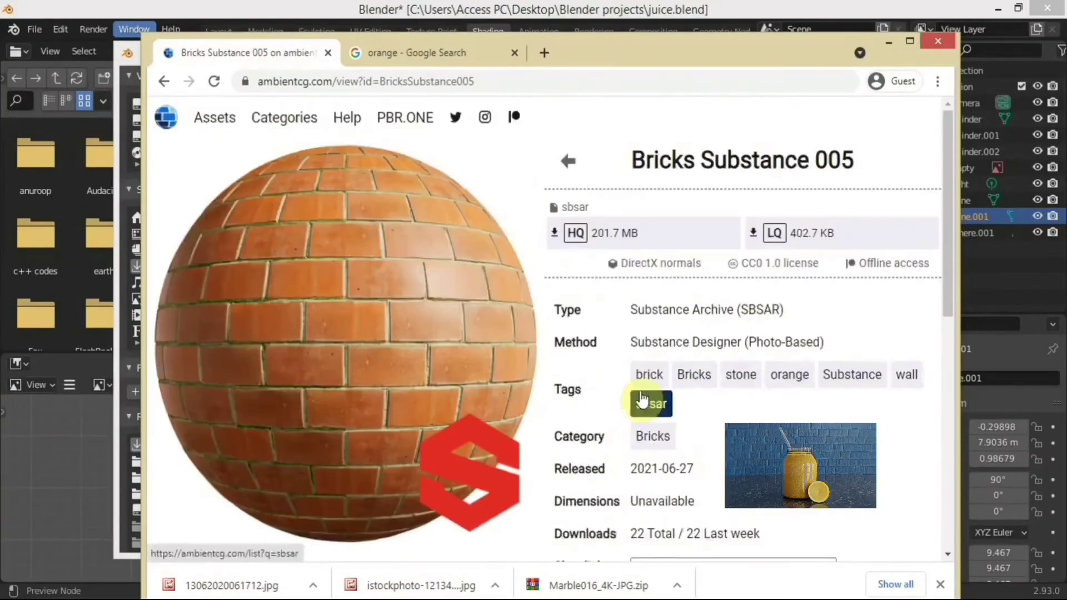
{"action": "key", "text": "alt+Left"}
{"action": "scroll", "coordinate": [408, 457], "scroll_direction": "down", "scroll_amount": 3}
{"action": "scroll", "coordinate": [362, 432], "scroll_direction": "down", "scroll_amount": 5}
{"action": "left_click", "coordinate": [512, 476]}
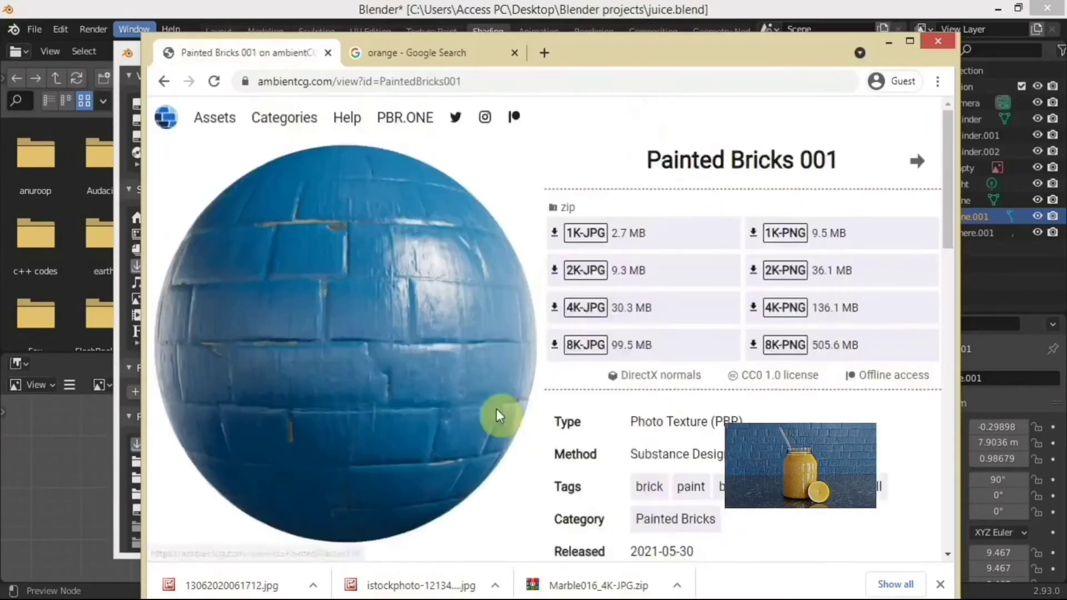
{"action": "left_click", "coordinate": [773, 306]}
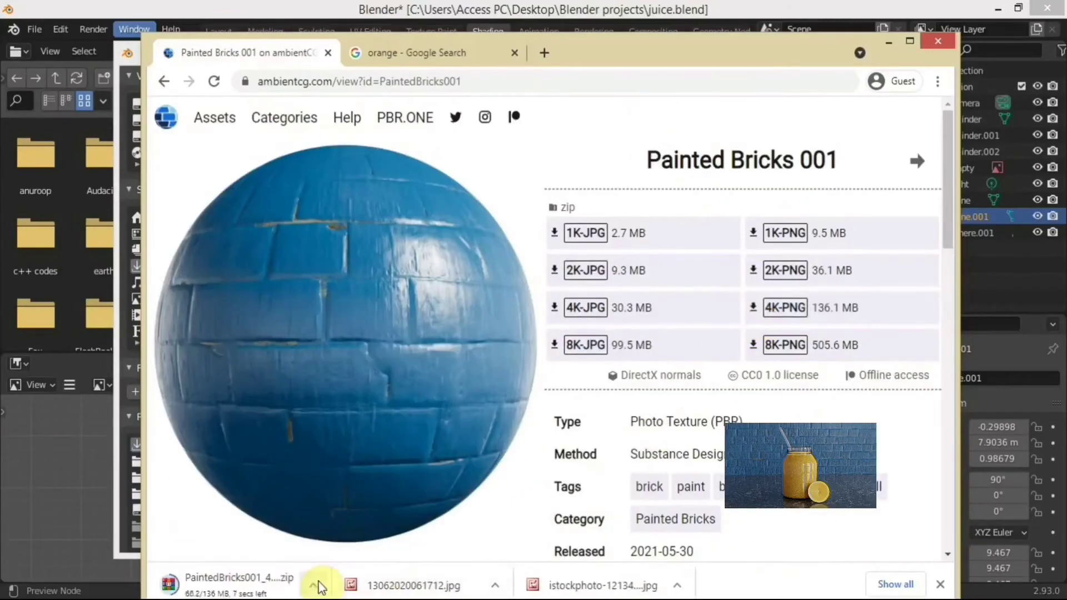
Extract the downloaded Painted Bricks zip in Downloads and return to Blender
{"action": "left_click", "coordinate": [311, 586]}
{"action": "left_click", "coordinate": [358, 529]}
{"action": "left_click", "coordinate": [429, 396]}
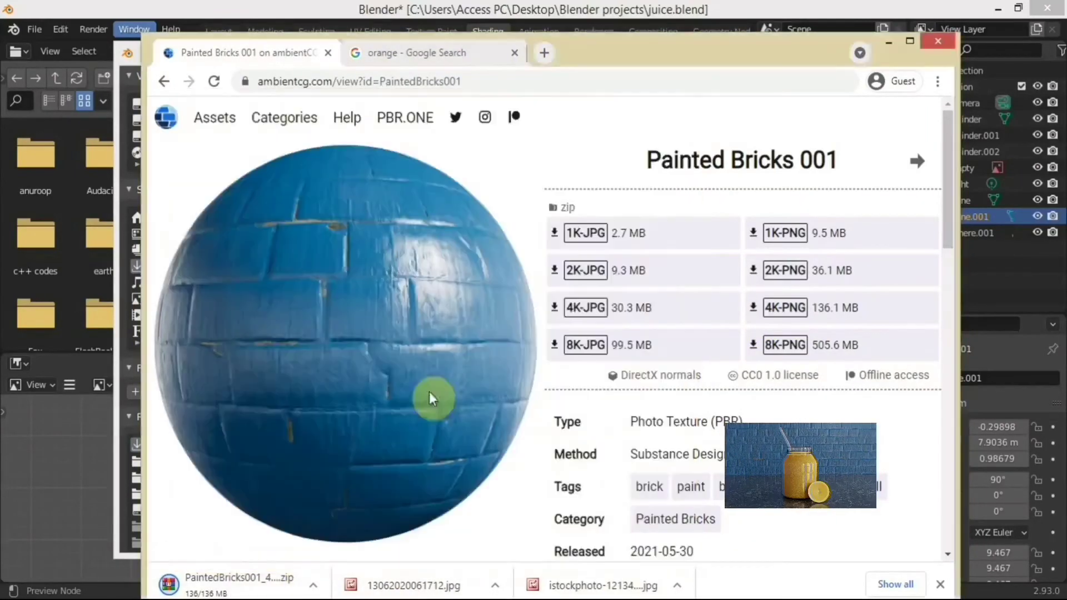
{"action": "left_click", "coordinate": [312, 586]}
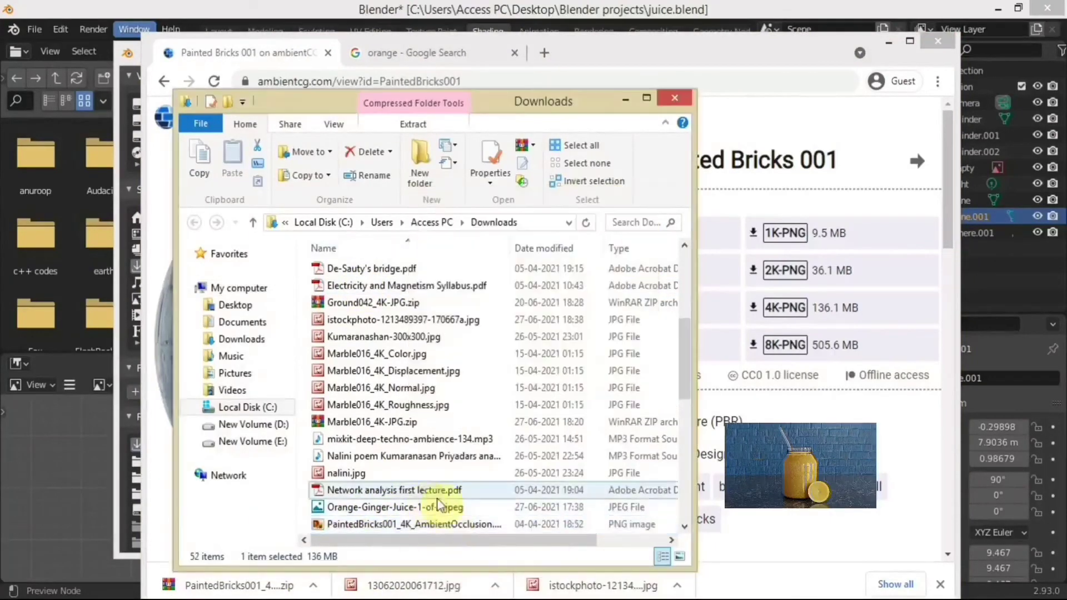
{"action": "scroll", "coordinate": [671, 455], "scroll_direction": "down", "scroll_amount": 5}
{"action": "left_click", "coordinate": [631, 60]}
{"action": "left_click", "coordinate": [889, 42]}
Load the PaintedBricks001 maps from Downloads onto the wall material and check it through the camera
{"action": "scroll", "coordinate": [470, 412], "scroll_direction": "down", "scroll_amount": 3}
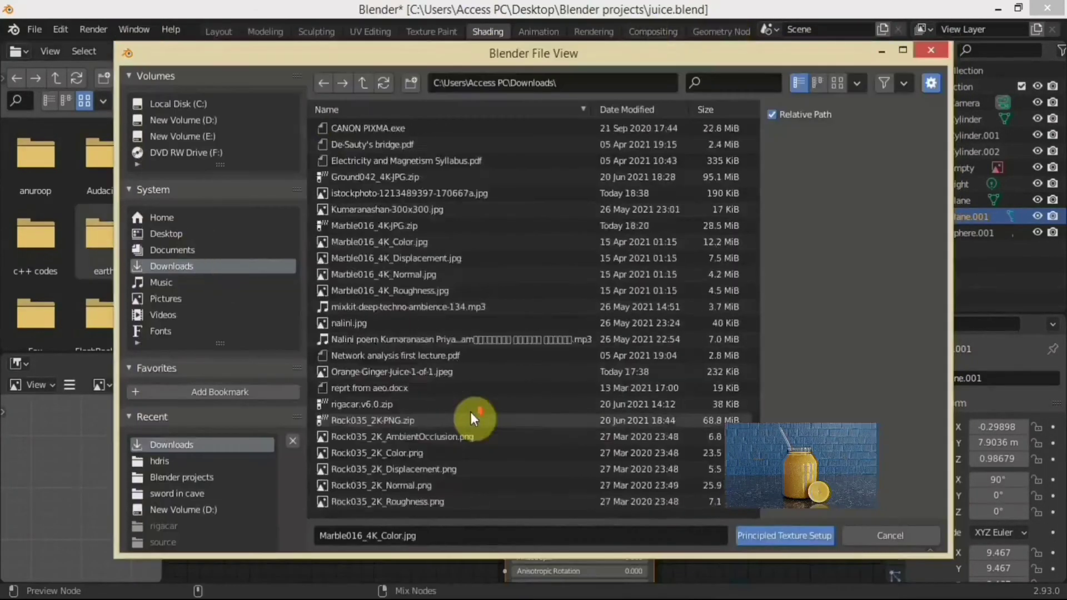
{"action": "scroll", "coordinate": [471, 412], "scroll_direction": "up", "scroll_amount": 3}
{"action": "left_click", "coordinate": [165, 234]}
{"action": "left_click", "coordinate": [171, 266]}
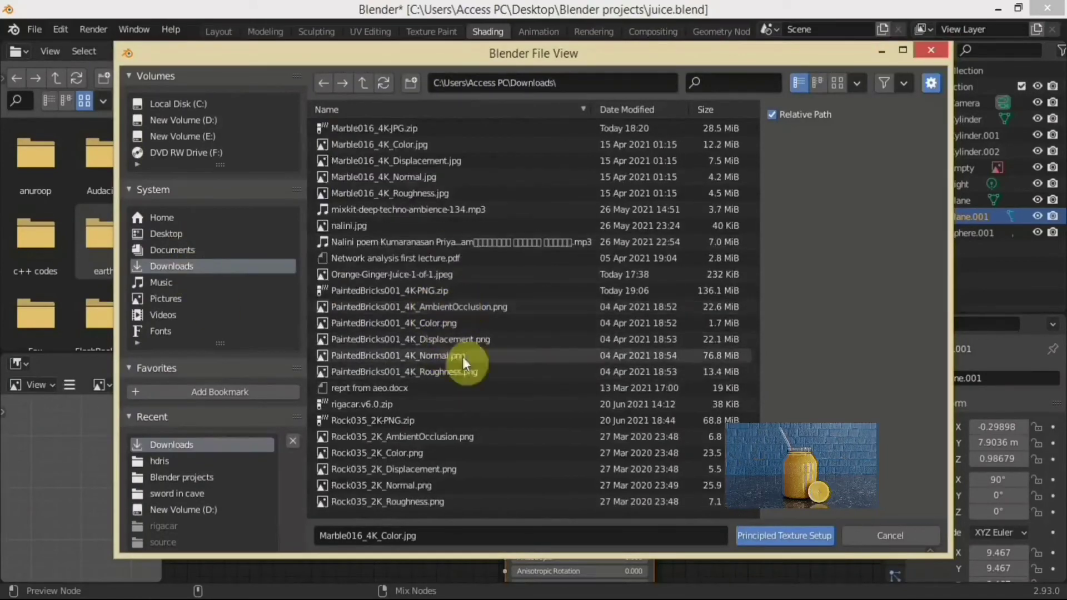
{"action": "left_click", "coordinate": [785, 536]}
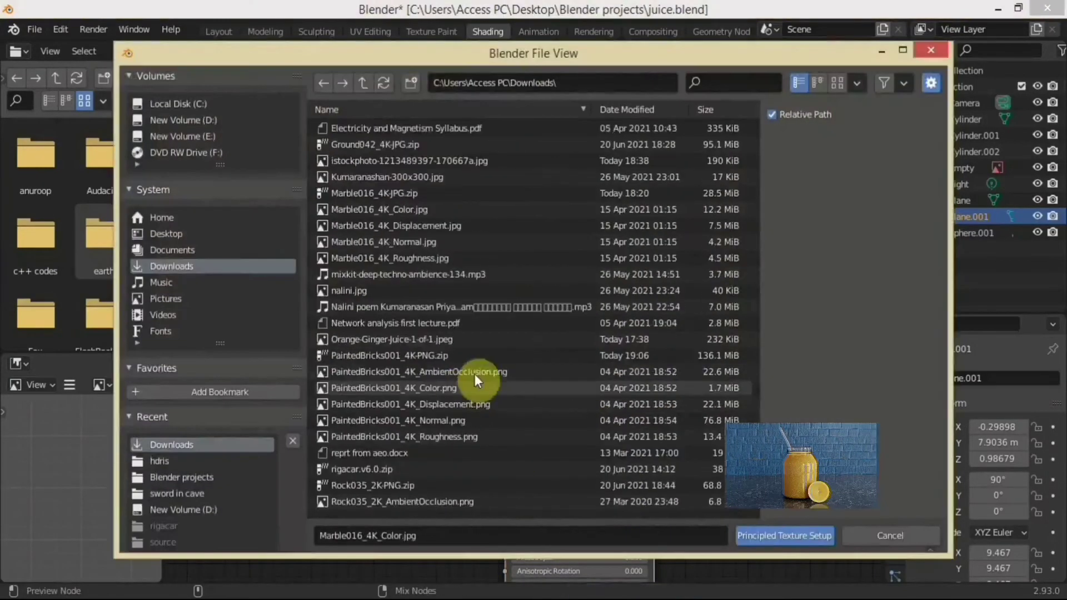
{"action": "key", "text": "KP_0"}
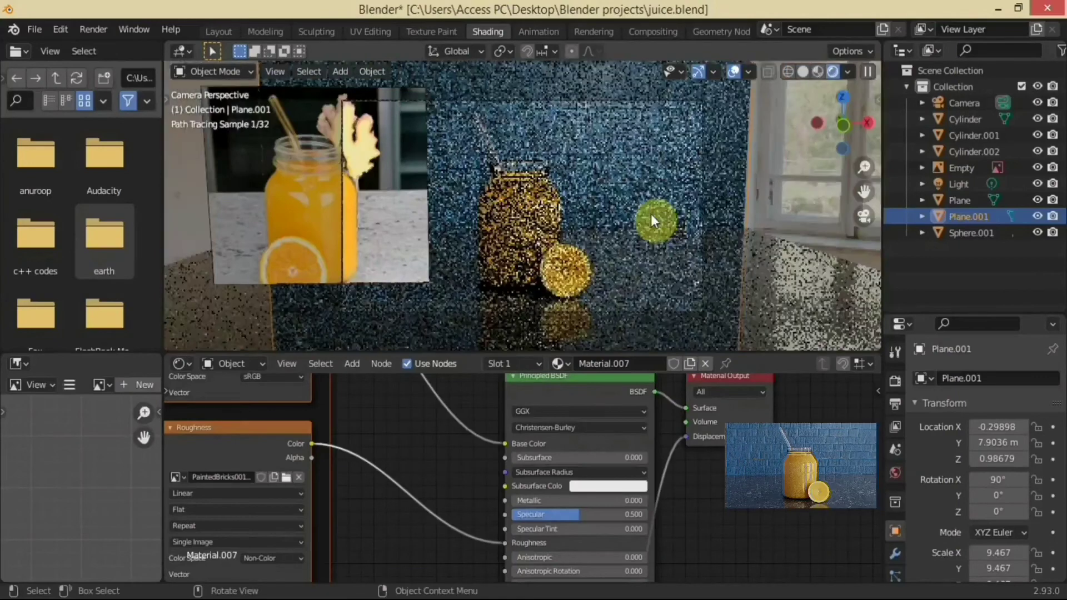
{"action": "scroll", "coordinate": [435, 451], "scroll_direction": "down", "scroll_amount": 3}
{"action": "middle_click_drag", "start_coordinate": [453, 543], "coordinate": [444, 525]}
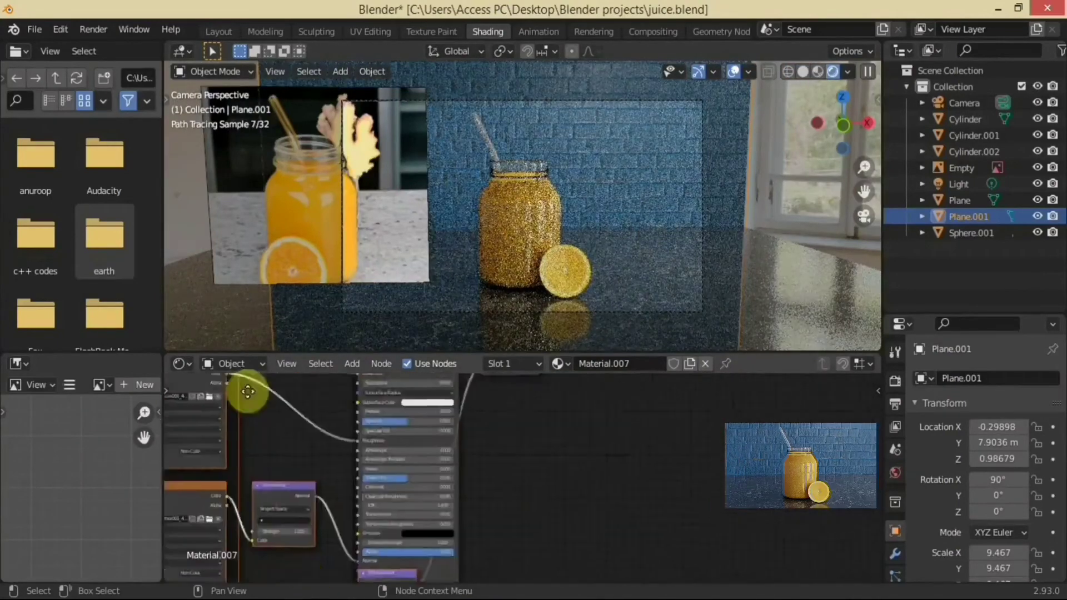
{"action": "left_click", "coordinate": [370, 31]}
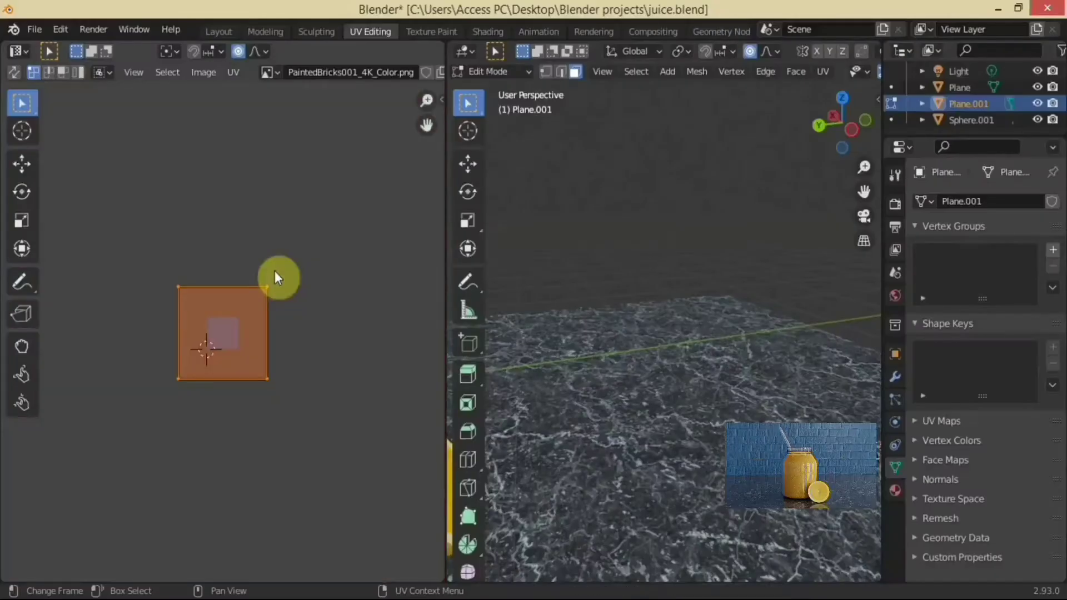
View the bricked wall through the camera, start saving, and switch to solid shading
{"action": "key", "text": "KP_0"}
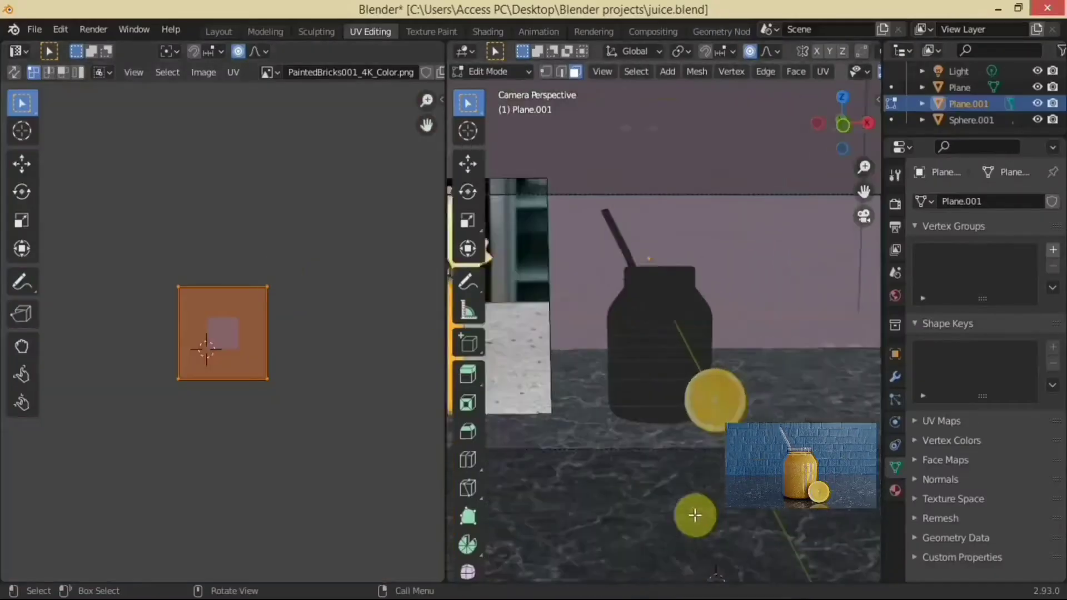
{"action": "scroll", "coordinate": [868, 73], "scroll_direction": "down", "scroll_amount": 3}
{"action": "scroll", "coordinate": [642, 292], "scroll_direction": "up", "scroll_amount": 2}
{"action": "key", "text": "ctrl+s"}
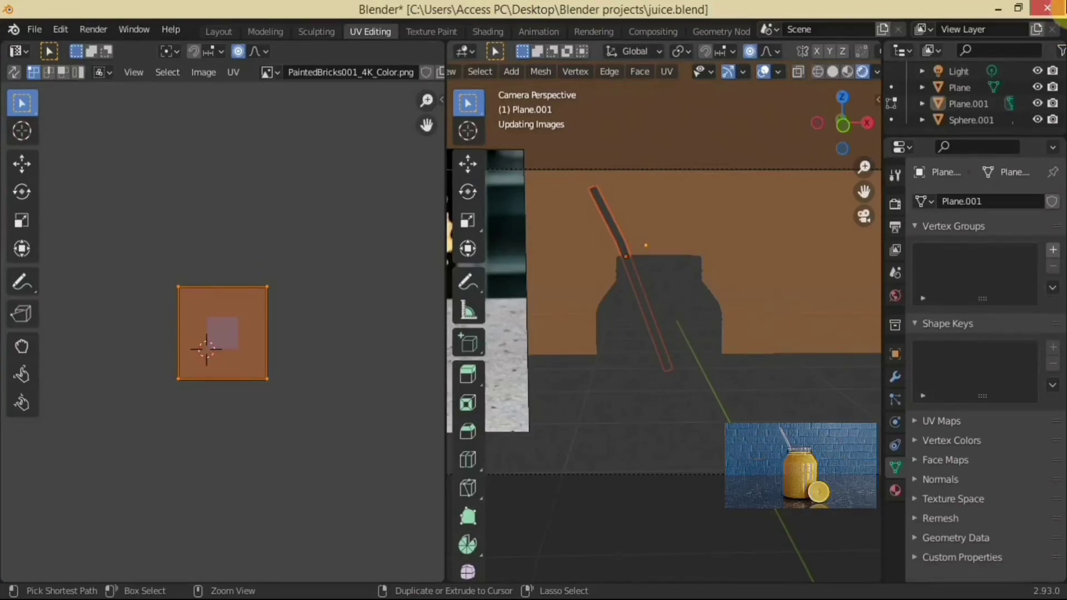
{"action": "key", "text": "z"}
{"action": "left_click", "coordinate": [786, 374]}
{"action": "middle_click_drag", "start_coordinate": [787, 374], "coordinate": [675, 363]}
Save the scene as kjuice.blend, then review it through the camera in rendered shading
{"action": "key", "text": "ctrl+s"}
{"action": "key", "text": "z"}
{"action": "left_click", "coordinate": [697, 322]}
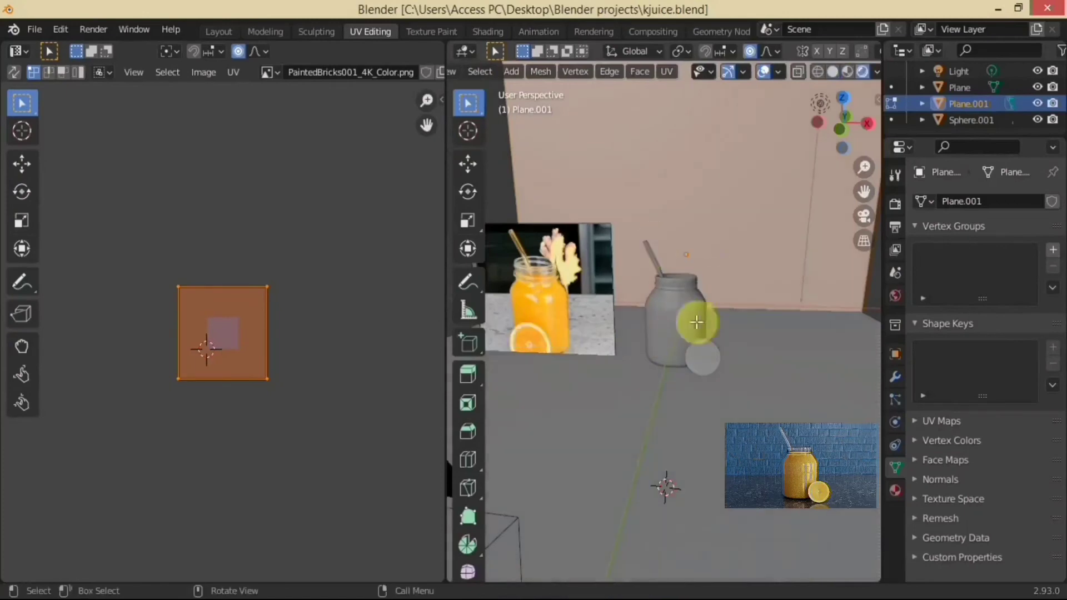
{"action": "left_click", "coordinate": [578, 545]}
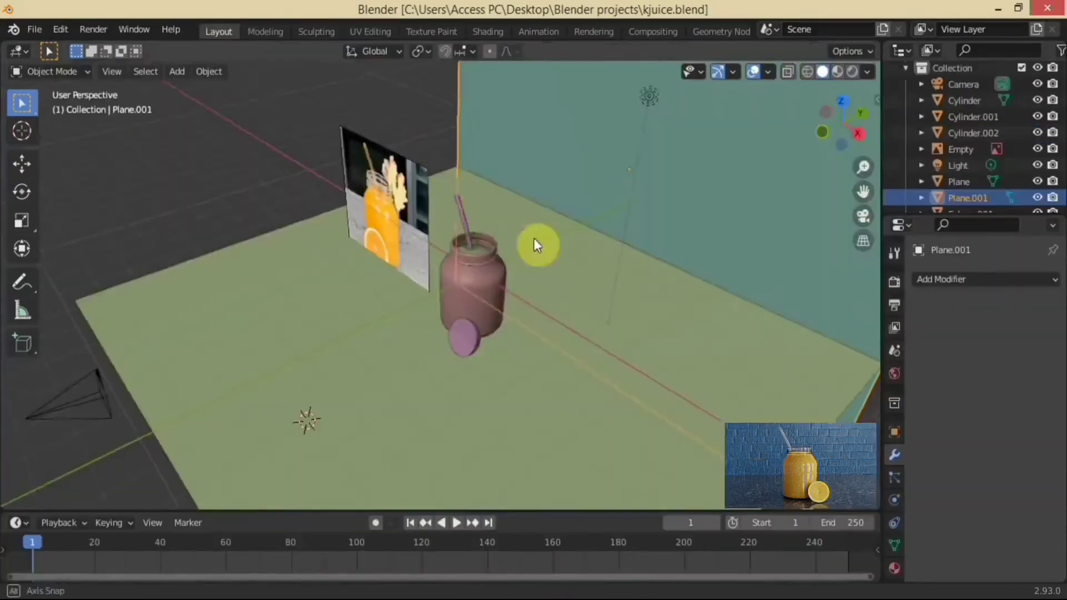
{"action": "scroll", "coordinate": [429, 374], "scroll_direction": "up", "scroll_amount": 5}
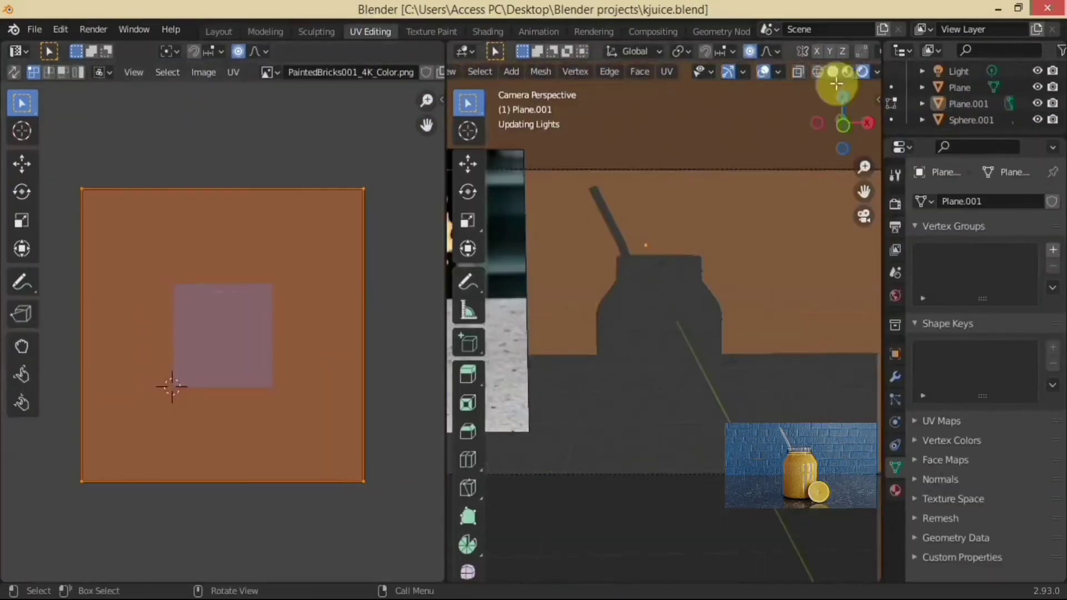
{"action": "mouse_move", "coordinate": [839, 76]}
{"action": "left_mouse_down"}
{"action": "mouse_move", "coordinate": [774, 362]}
{"action": "mouse_move", "coordinate": [616, 459]}
{"action": "mouse_move", "coordinate": [584, 422]}
{"action": "left_mouse_up"}
{"action": "key", "text": "z"}
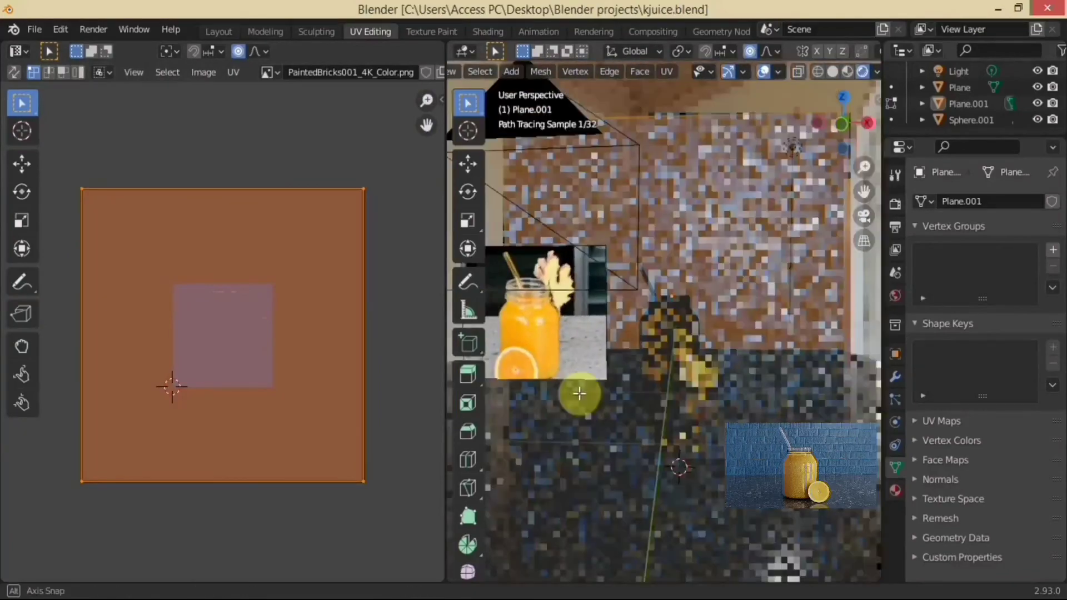
{"action": "key", "text": "KP_0"}
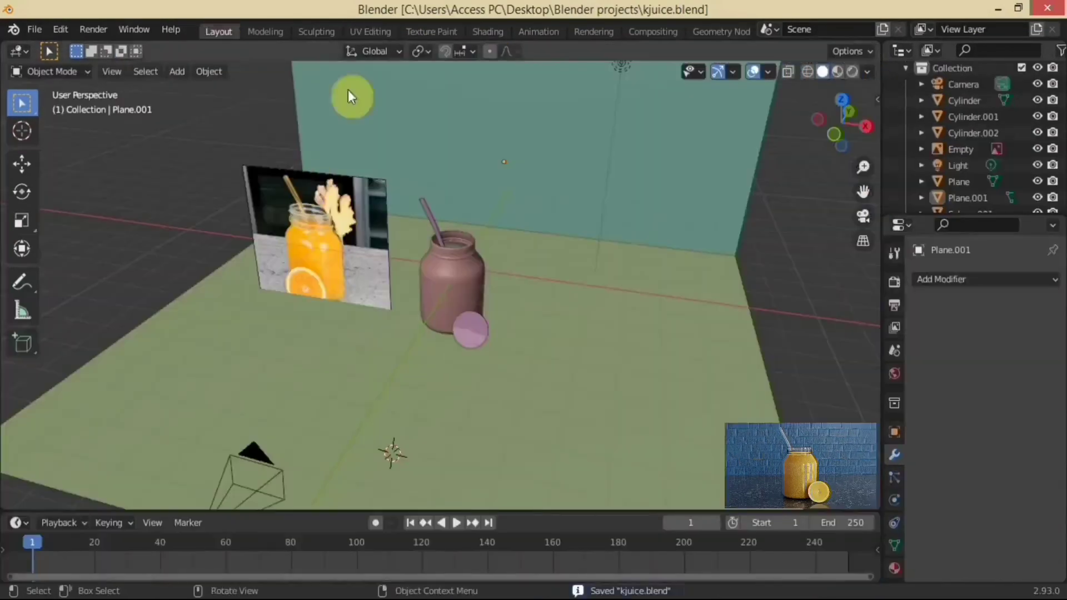
Hide the reference image, save, and view the scene through the camera in rendered shading
{"action": "left_click", "coordinate": [1037, 132]}
{"action": "key", "text": "ctrl+s"}
{"action": "key", "text": "KP_0"}
{"action": "key", "text": "z"}
{"action": "left_click", "coordinate": [440, 154]}
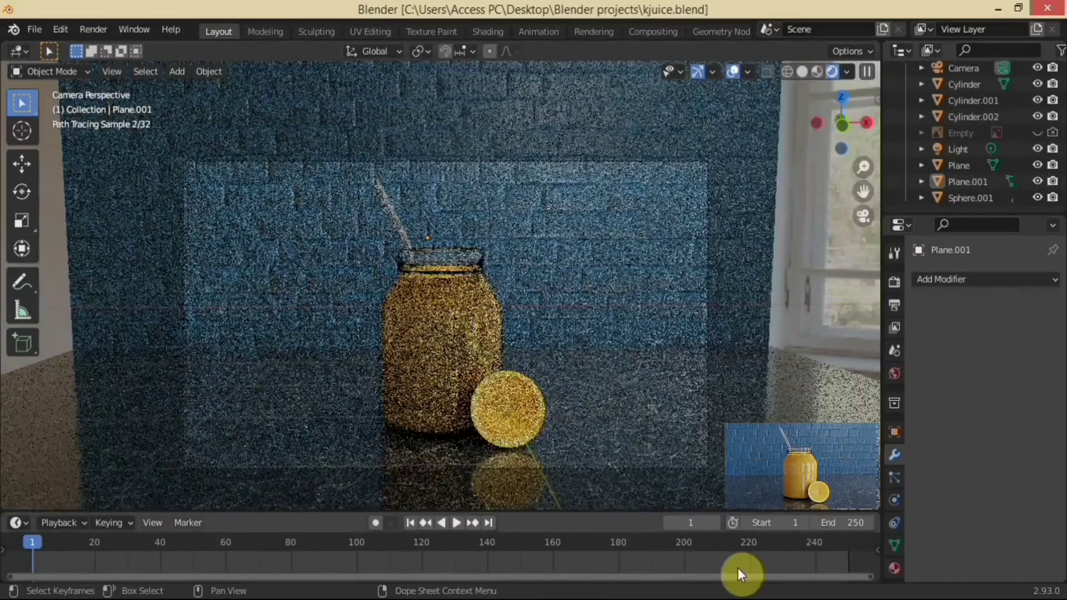
Add a Noise Texture to the jar material, feeding its Fac into Roughness, and check the render
{"action": "left_click", "coordinate": [970, 85]}
{"action": "left_click", "coordinate": [488, 31]}
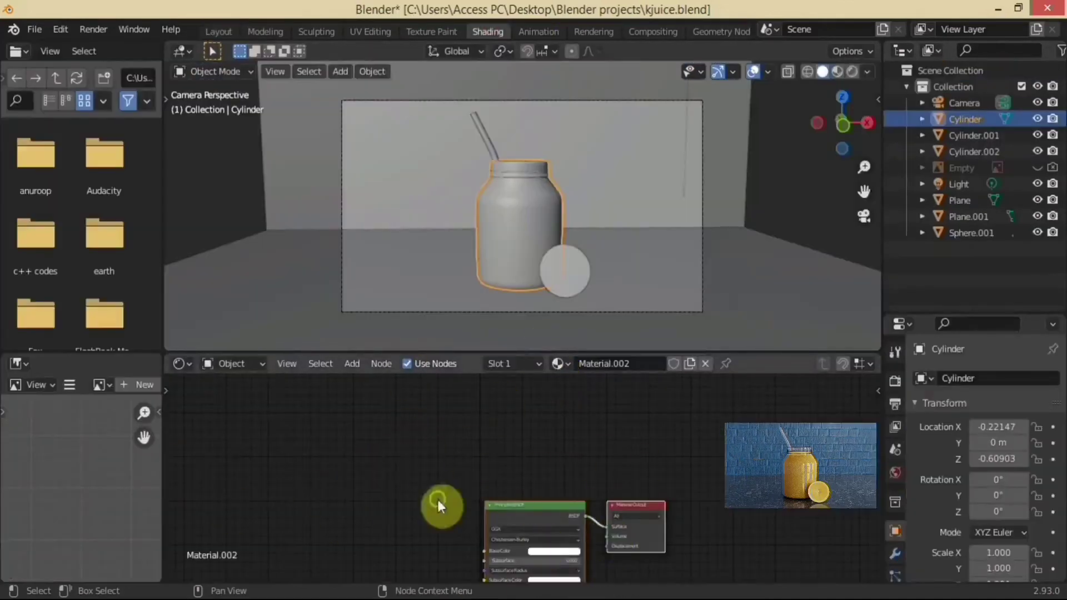
{"action": "key", "text": "shift+a"}
{"action": "type", "text": "noise"}
{"action": "left_click", "coordinate": [529, 409]}
{"action": "mouse_move", "coordinate": [474, 425]}
{"action": "left_mouse_down"}
{"action": "mouse_move", "coordinate": [531, 450]}
{"action": "mouse_move", "coordinate": [610, 520]}
{"action": "left_mouse_up"}
{"action": "key", "text": "z"}
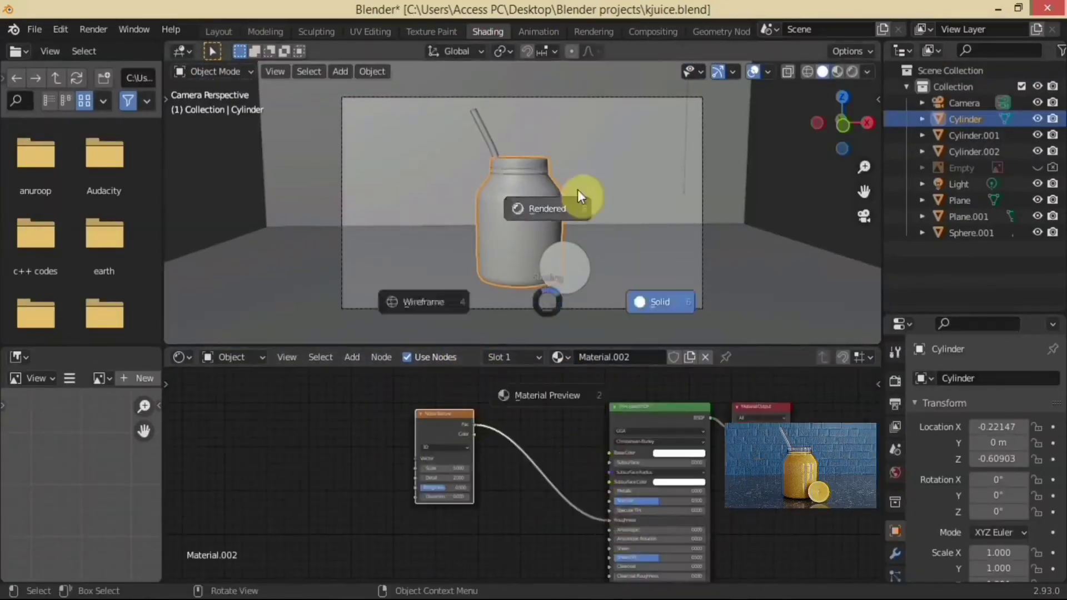
{"action": "left_click", "coordinate": [578, 189]}
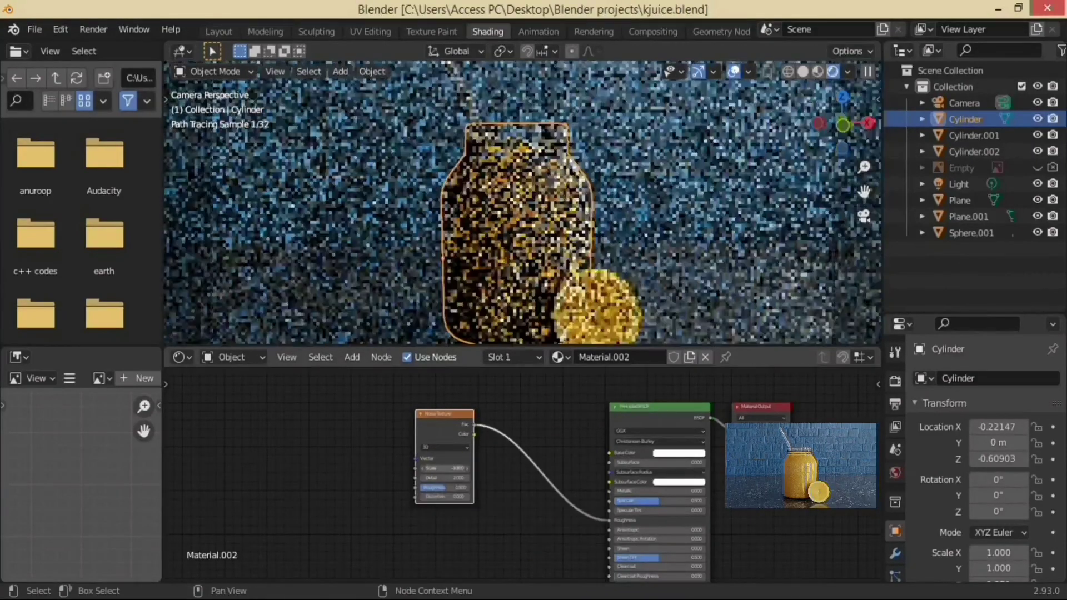
{"action": "left_click", "coordinate": [370, 31]}
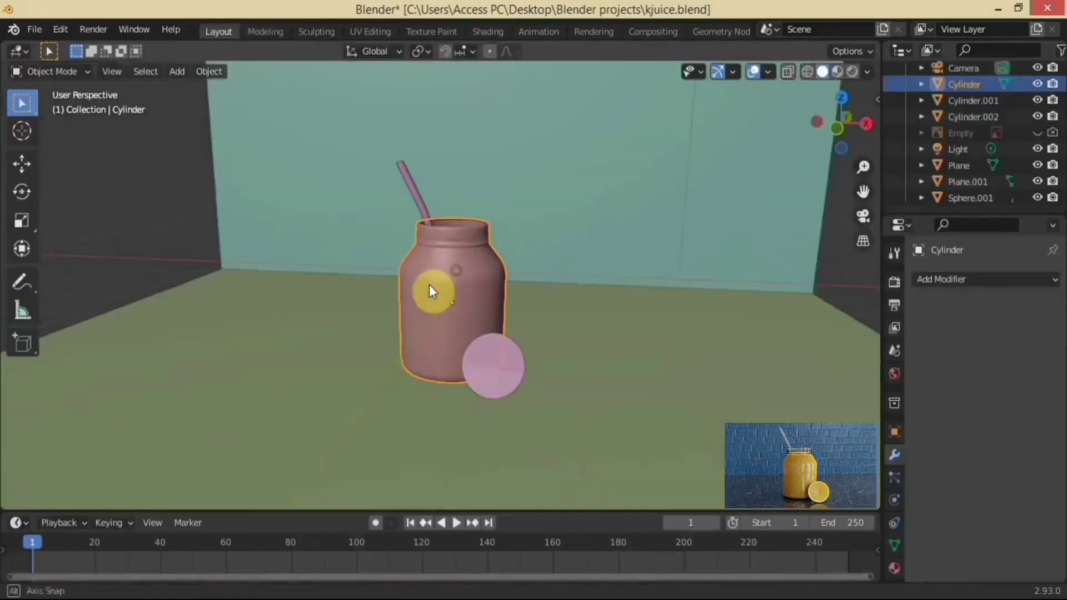
Set the output path to RENDERS/juice render/juice and render the final image with F12
{"action": "left_click", "coordinate": [93, 29]}
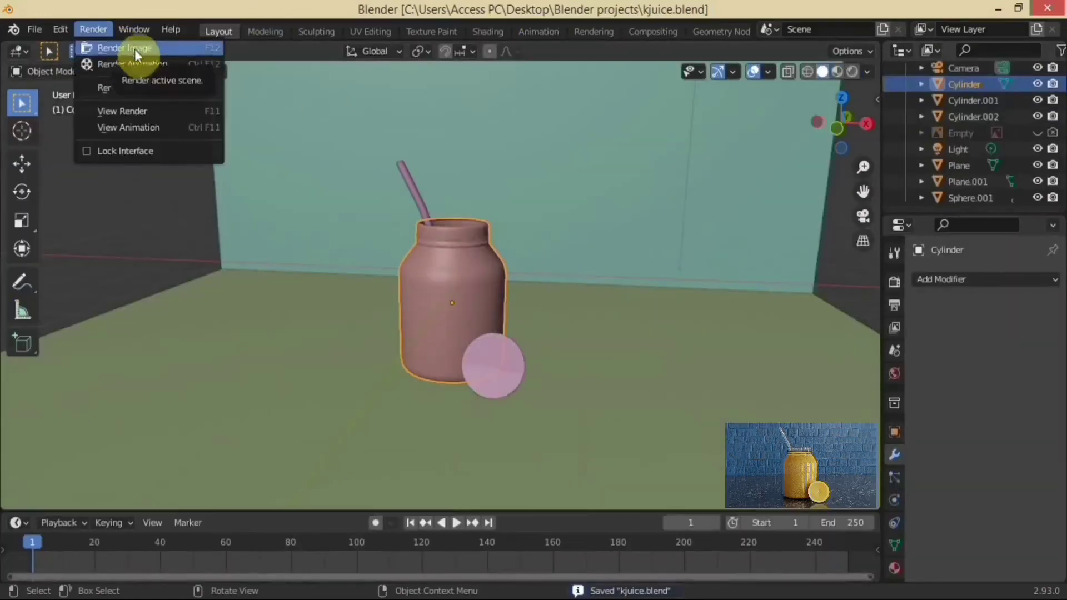
{"action": "left_click", "coordinate": [894, 305]}
{"action": "left_click", "coordinate": [1052, 565]}
{"action": "left_click", "coordinate": [182, 477]}
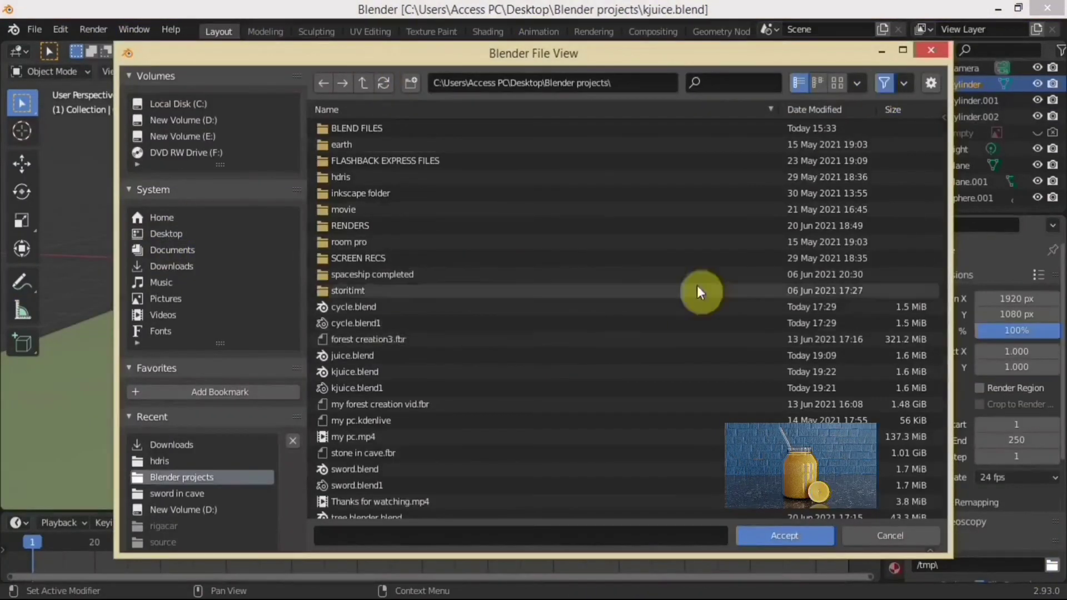
{"action": "double_click", "coordinate": [356, 226]}
{"action": "double_click", "coordinate": [354, 144]}
{"action": "left_click", "coordinate": [677, 536]}
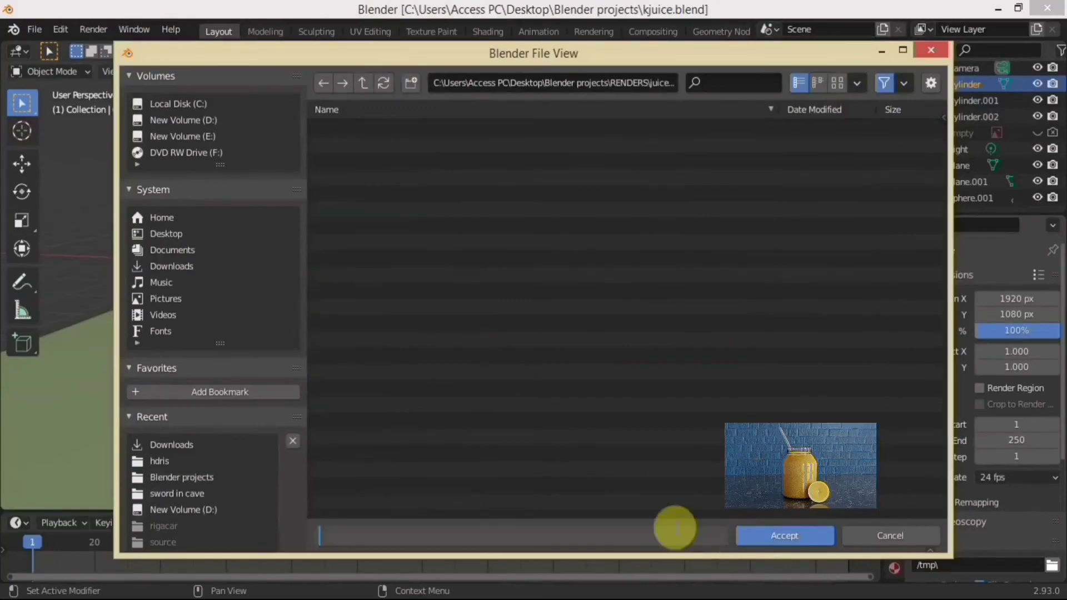
{"action": "type", "text": "juice"}
{"action": "left_click", "coordinate": [784, 535]}
{"action": "key", "text": "F12"}
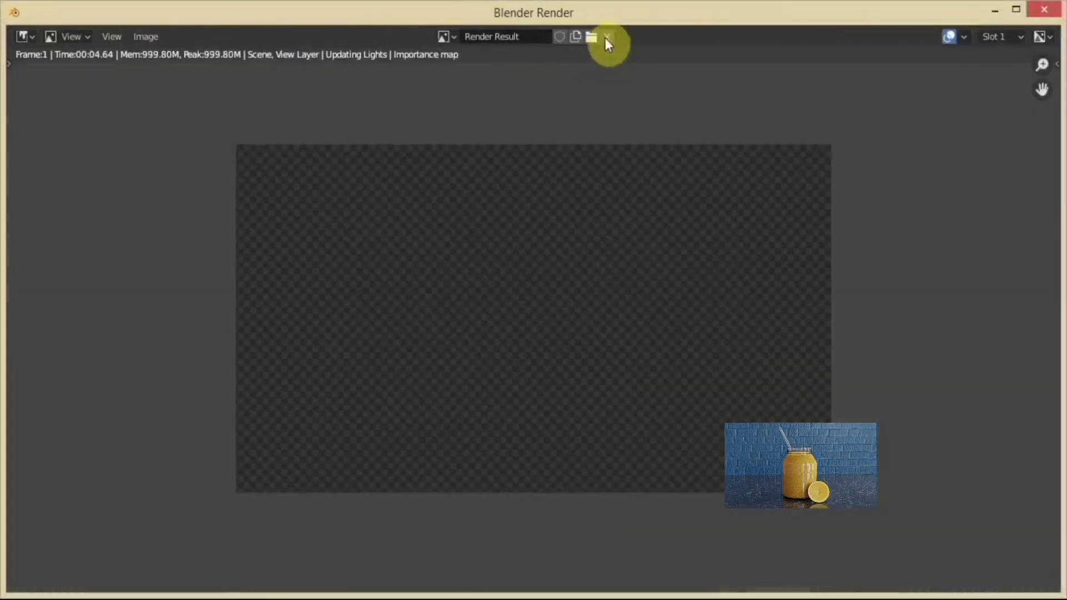